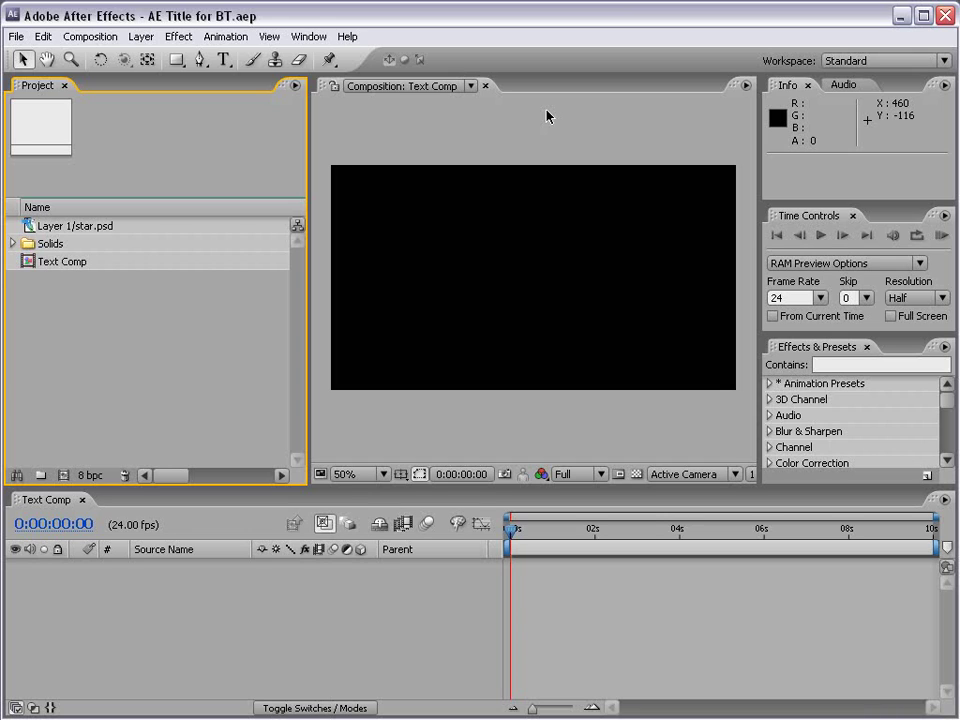
Activate the Type tool so the Character and Paragraph panels show Aurora Cn BT, 89 px.
click(546, 116)
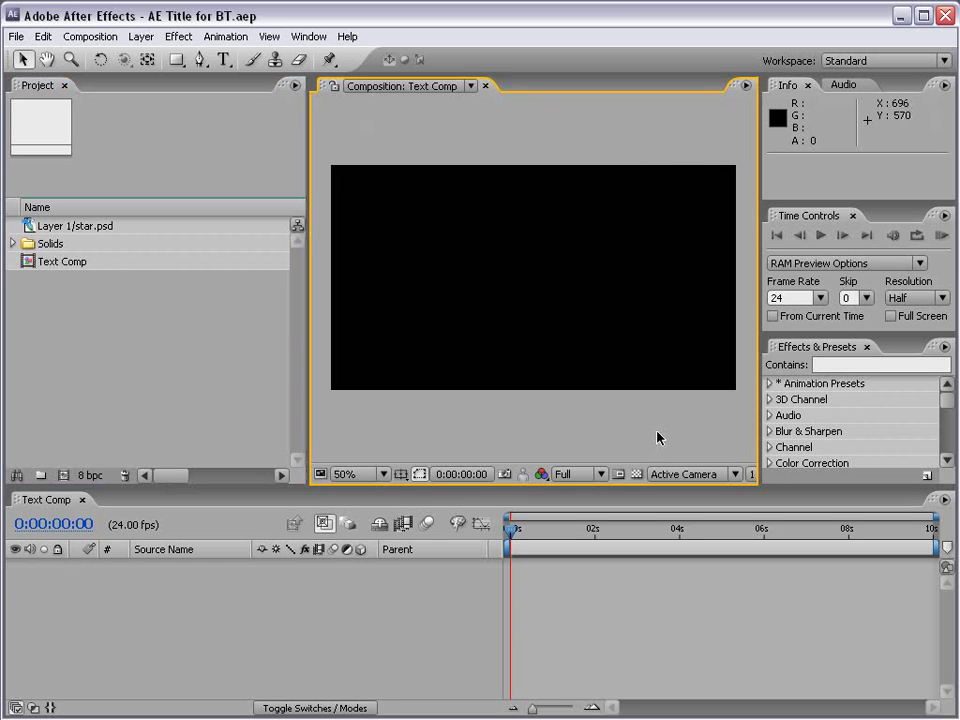
click(223, 60)
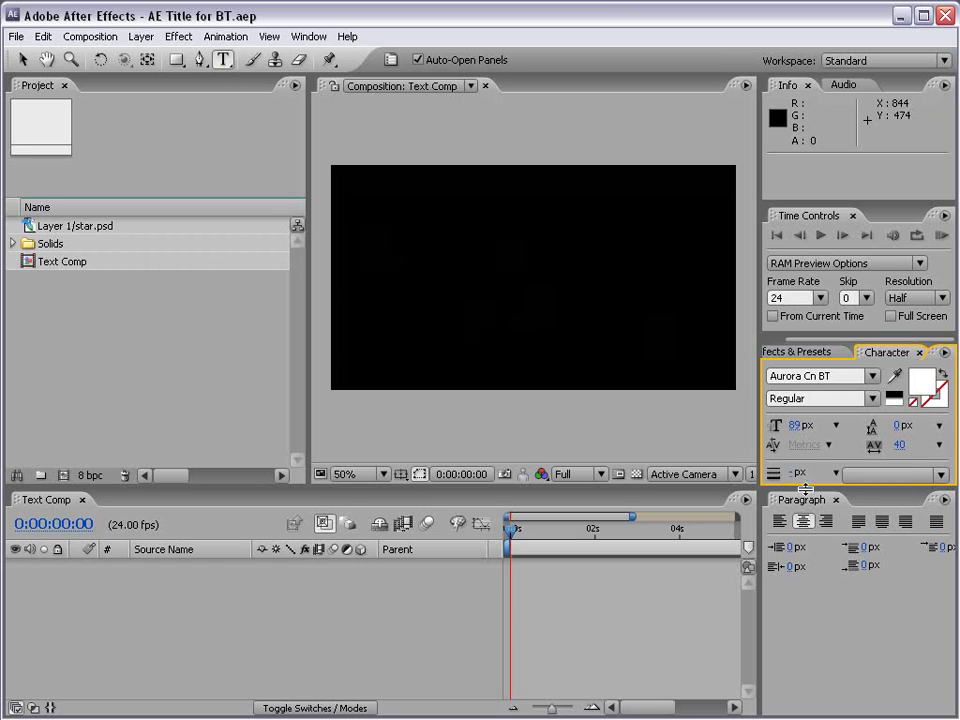
click(393, 62)
click(393, 62)
Widen the composition viewer by narrowing the Project panel.
right_click(462, 552)
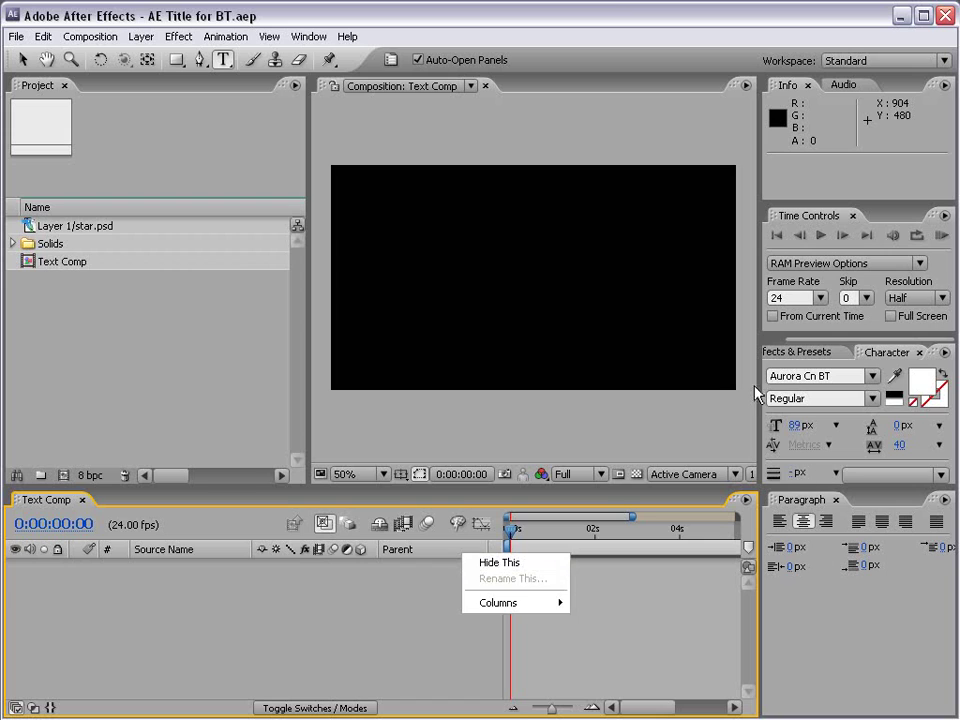
click(308, 330)
drag(306, 324, 223, 323)
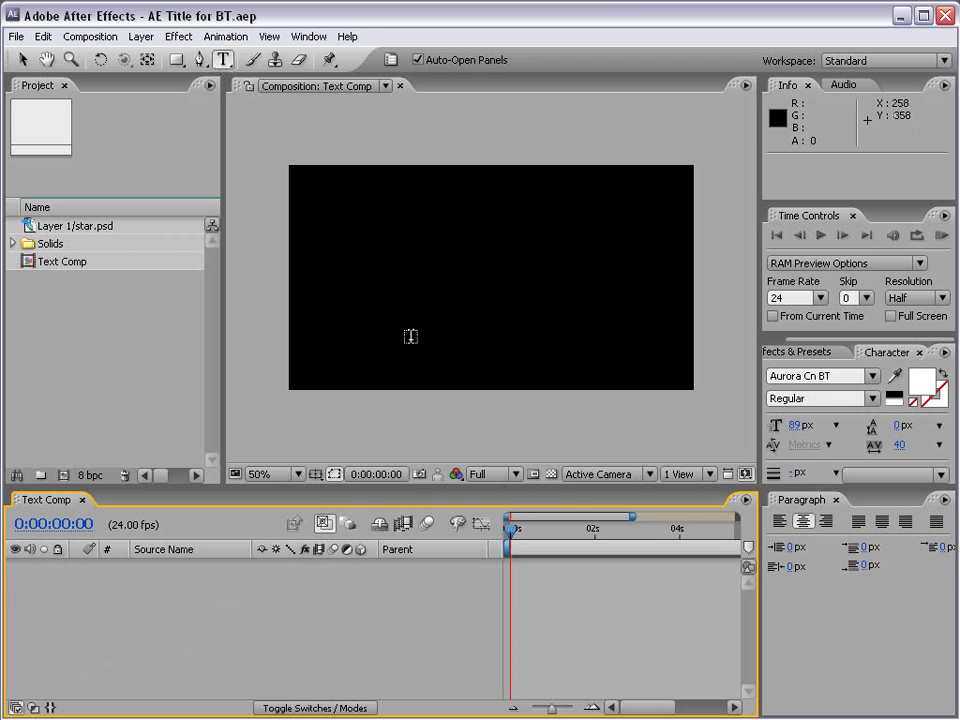
Create a text layer reading 'AFTER EFFECTS' in Text Comp.
click(378, 274)
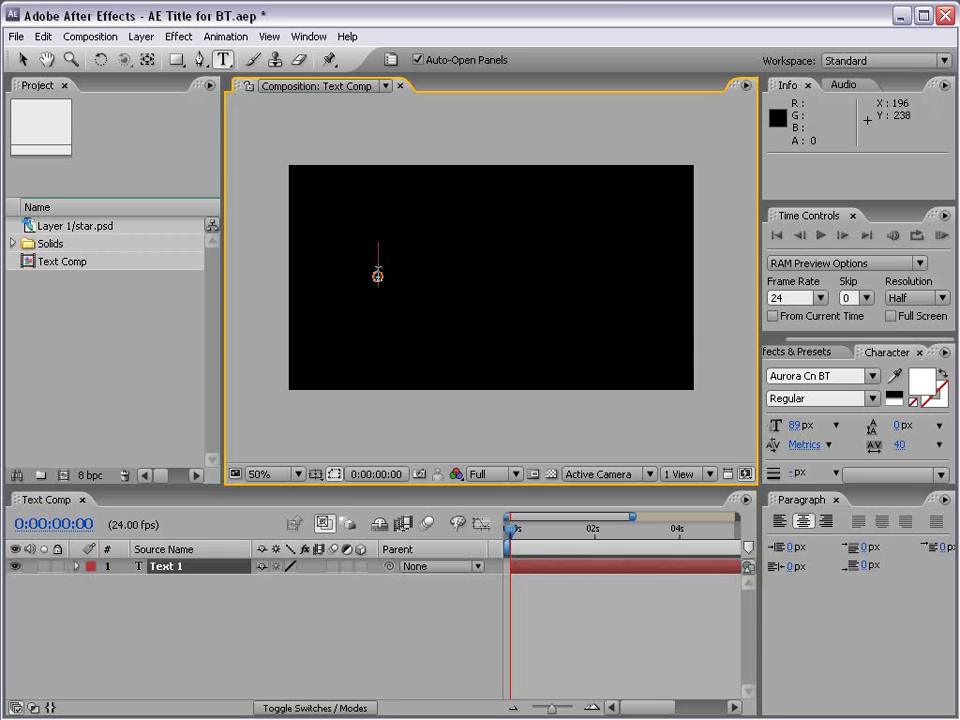
text(AF)
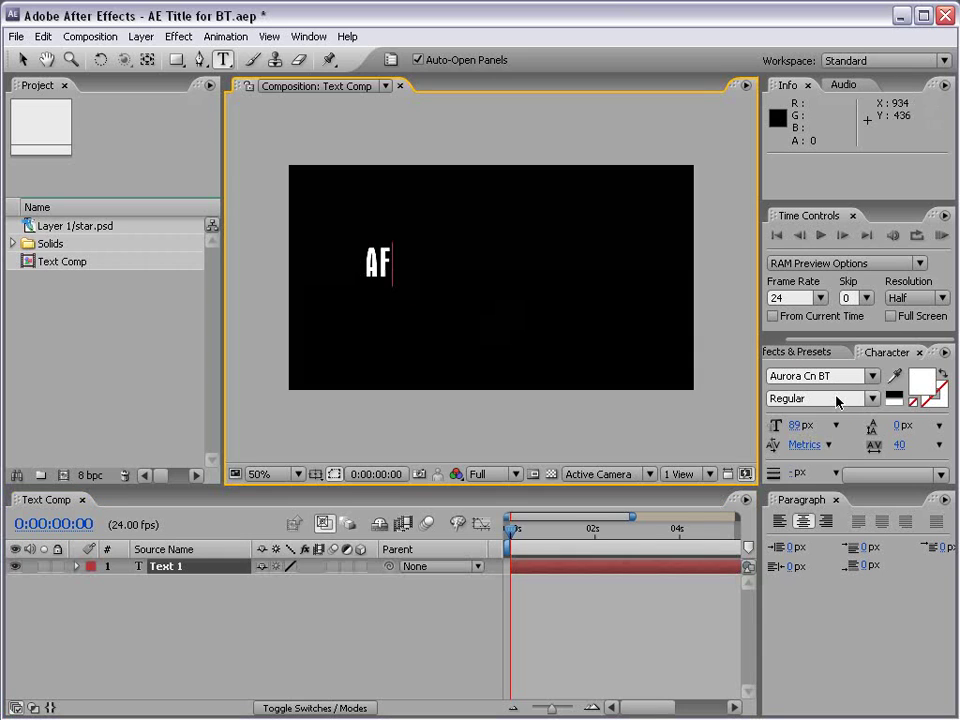
text(TER EFFEC)
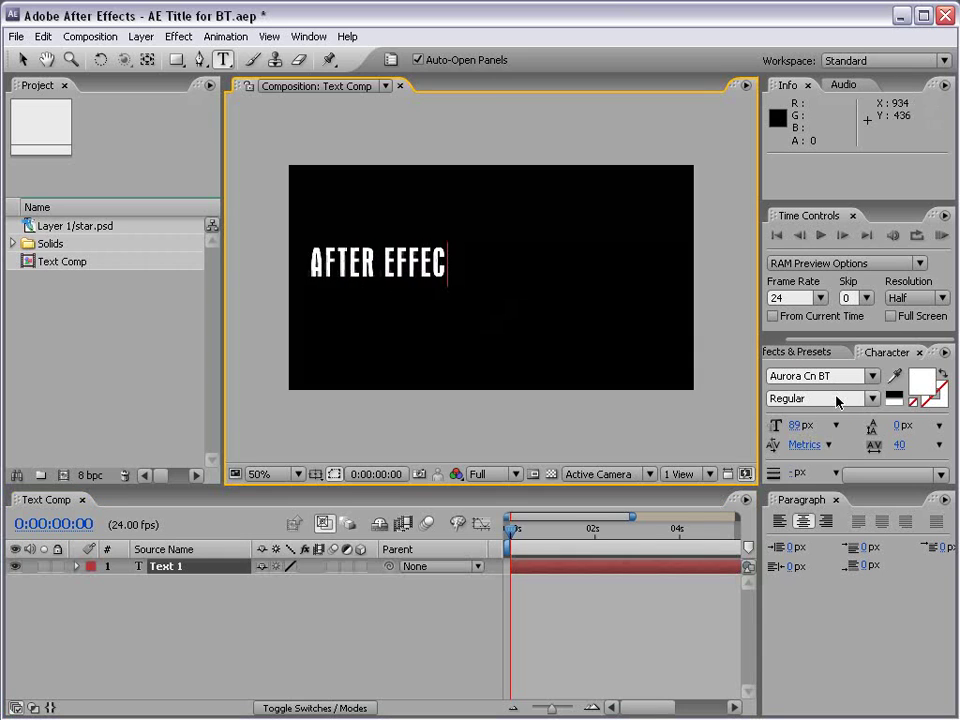
text(TS)
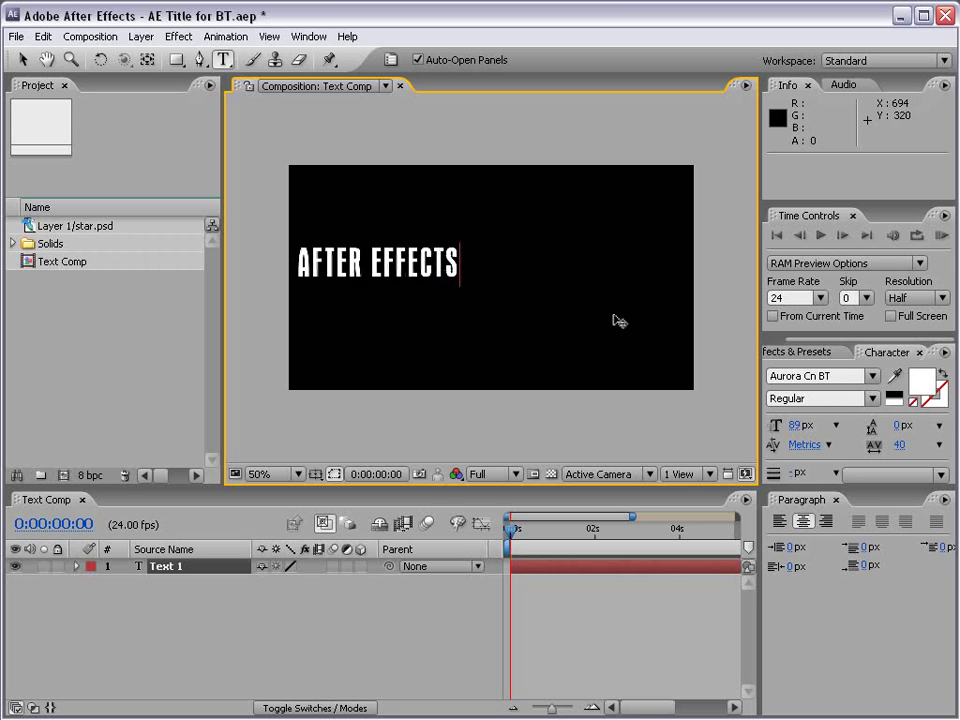
click(24, 62)
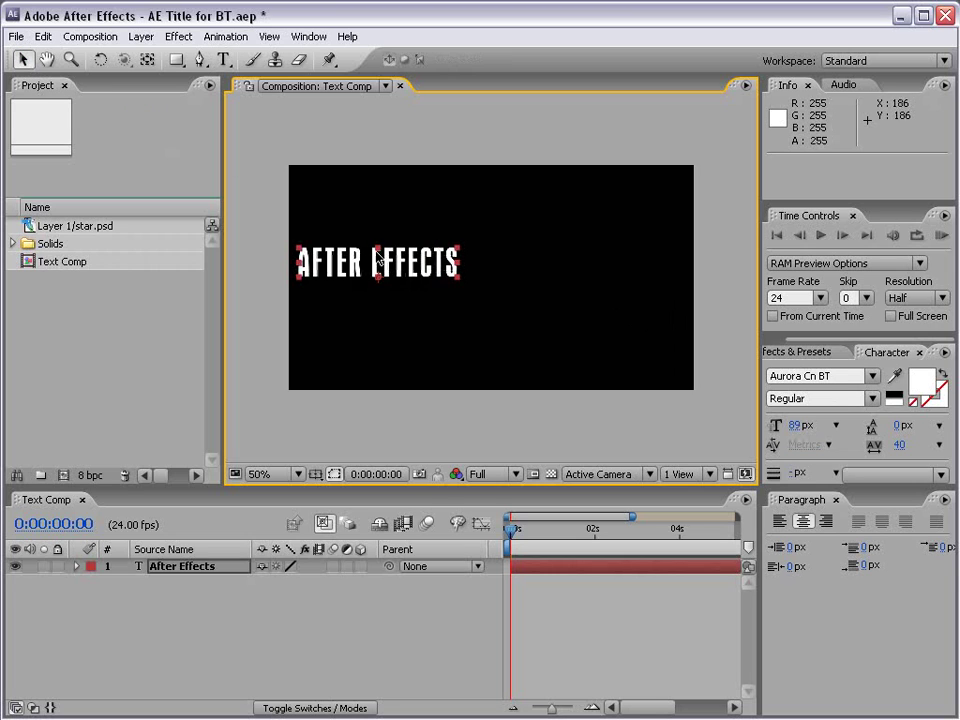
Centre the title in the frame, checking placement against the title/action safe guides.
drag(417, 280, 518, 291)
click(315, 474)
click(345, 494)
drag(531, 289, 537, 285)
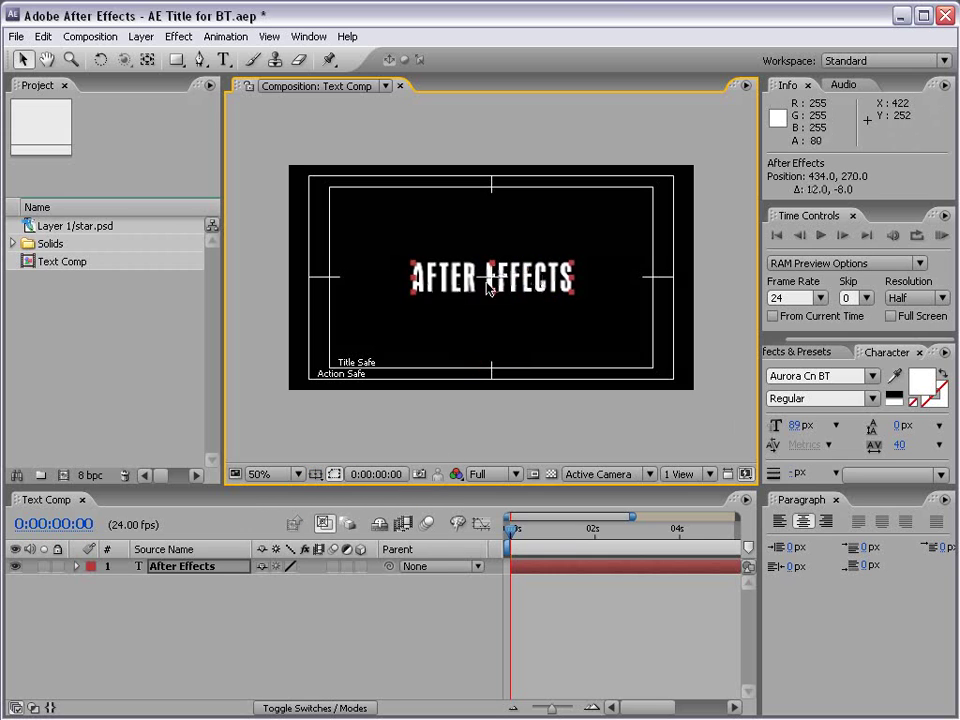
click(315, 474)
click(327, 493)
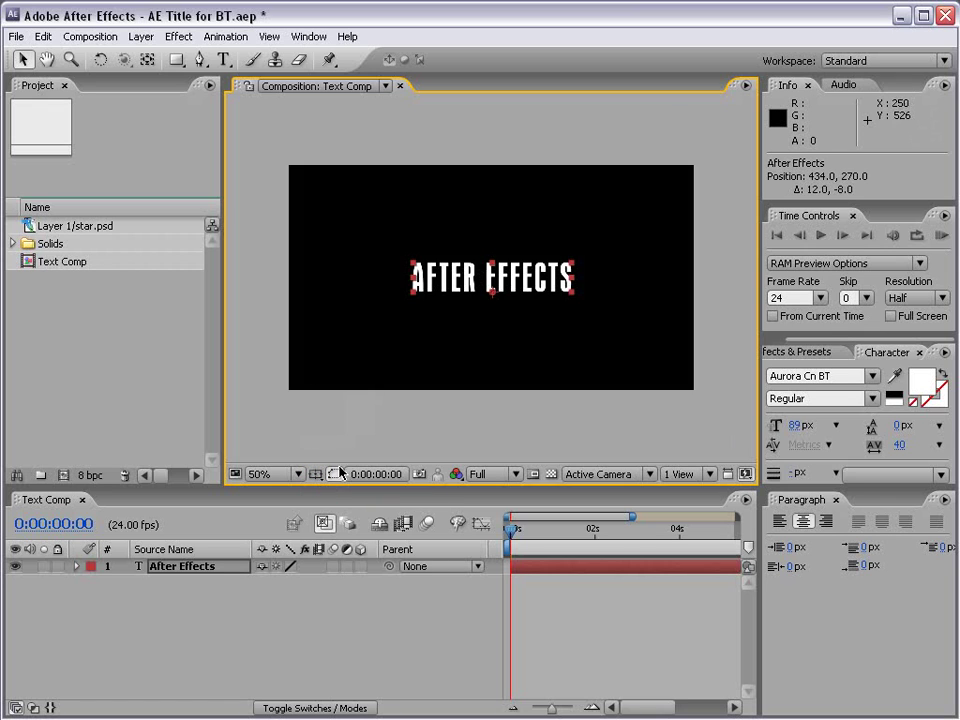
Enlarge the Character panel and preview other fonts, such as ArtBrush, on the title.
drag(817, 333, 818, 185)
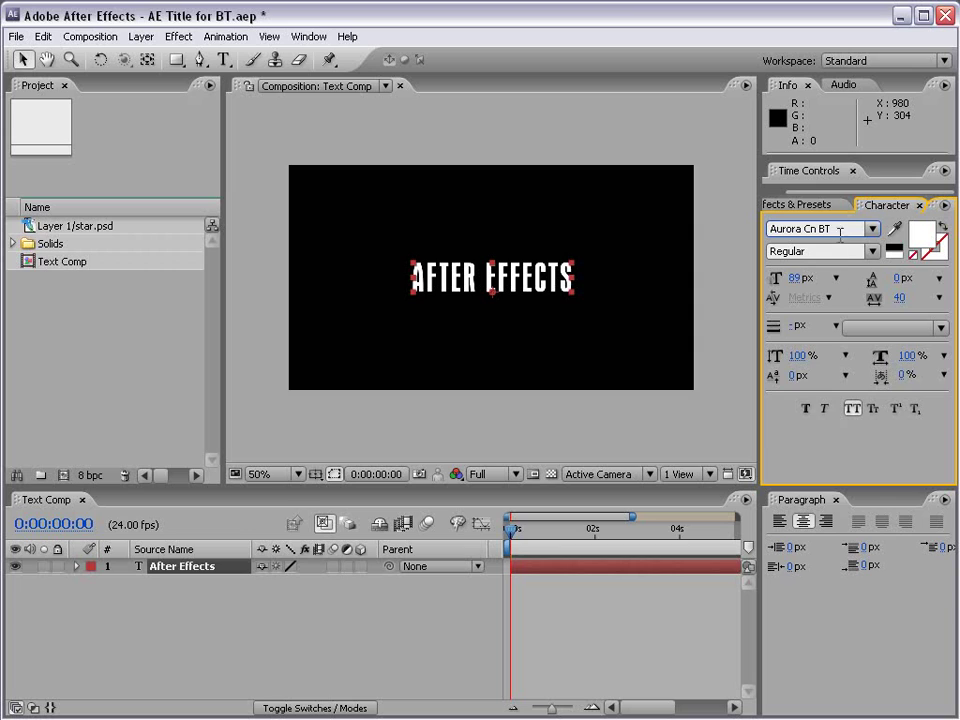
click(845, 229)
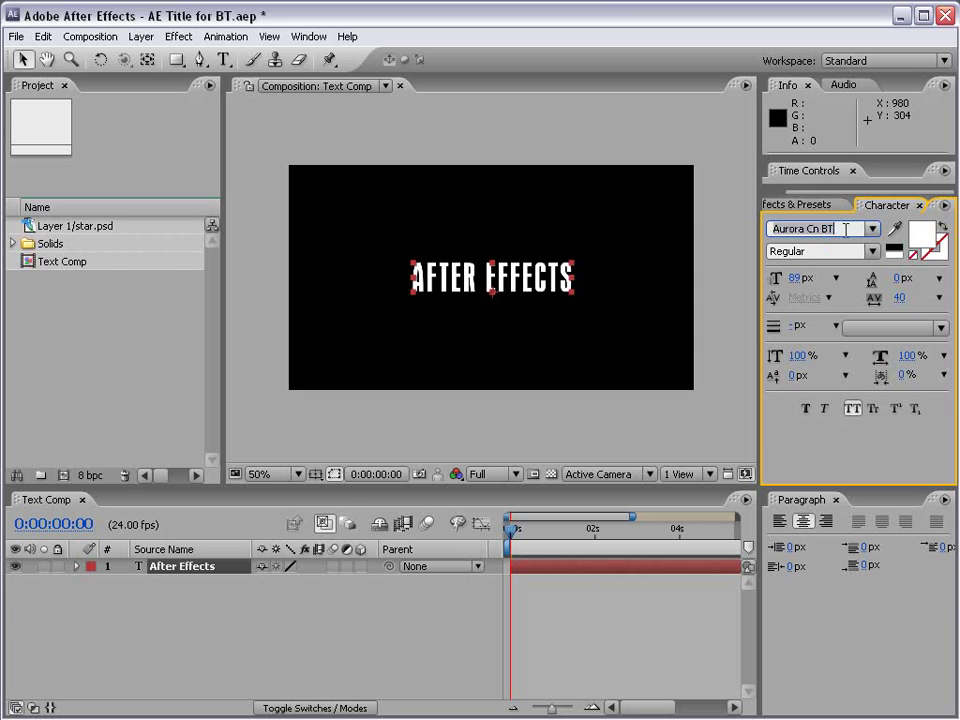
key(Up)
key(Up)
key(Up)
key(Up)
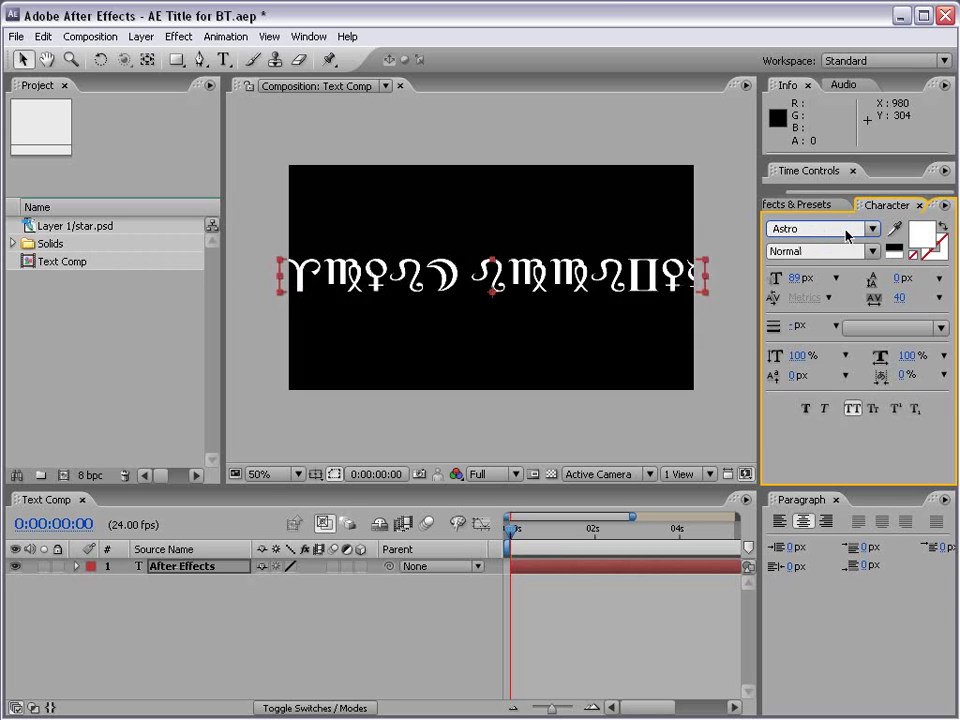
key(Up)
key(Up)
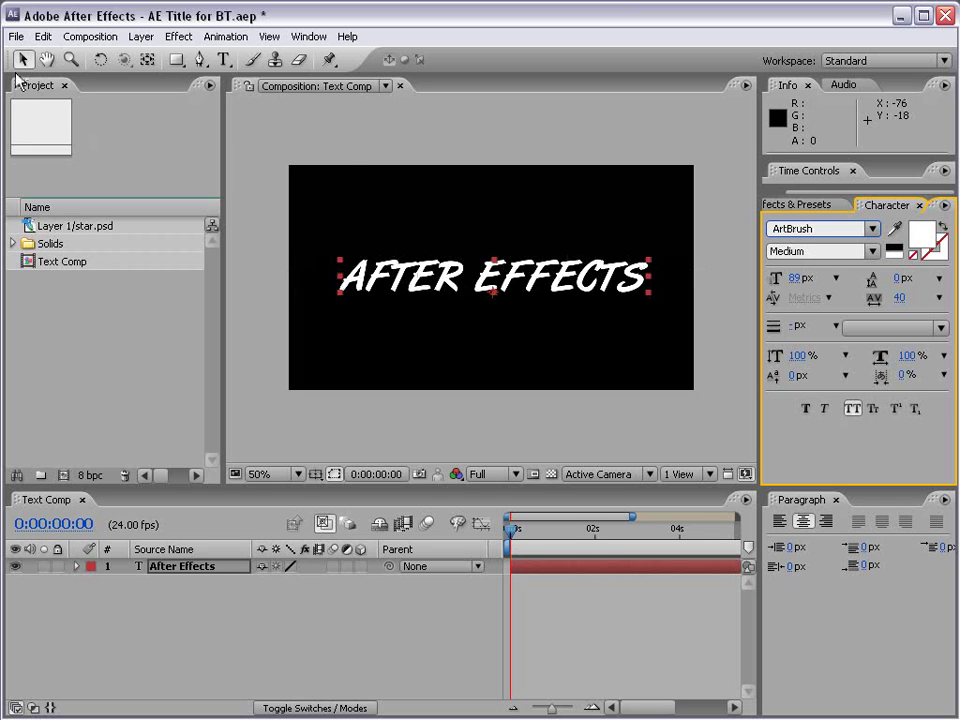
click(20, 62)
click(461, 364)
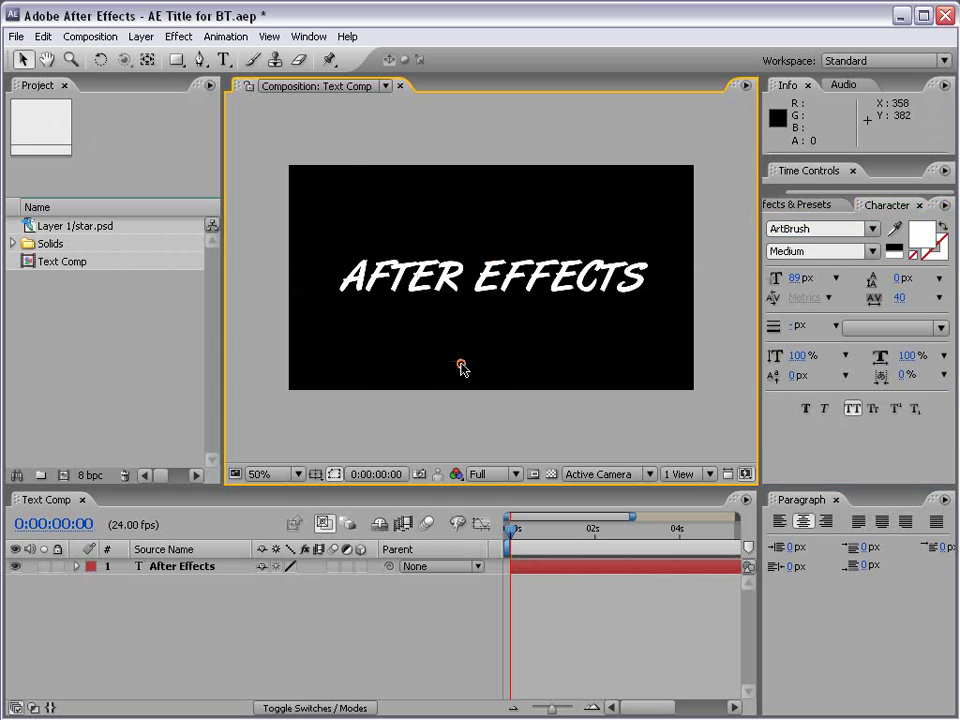
click(455, 287)
Preview the Attic font on the title, then set it back to Aurora Cn BT.
click(816, 229)
key(Down)
key(Down)
key(Down)
key(Down)
double_click(442, 278)
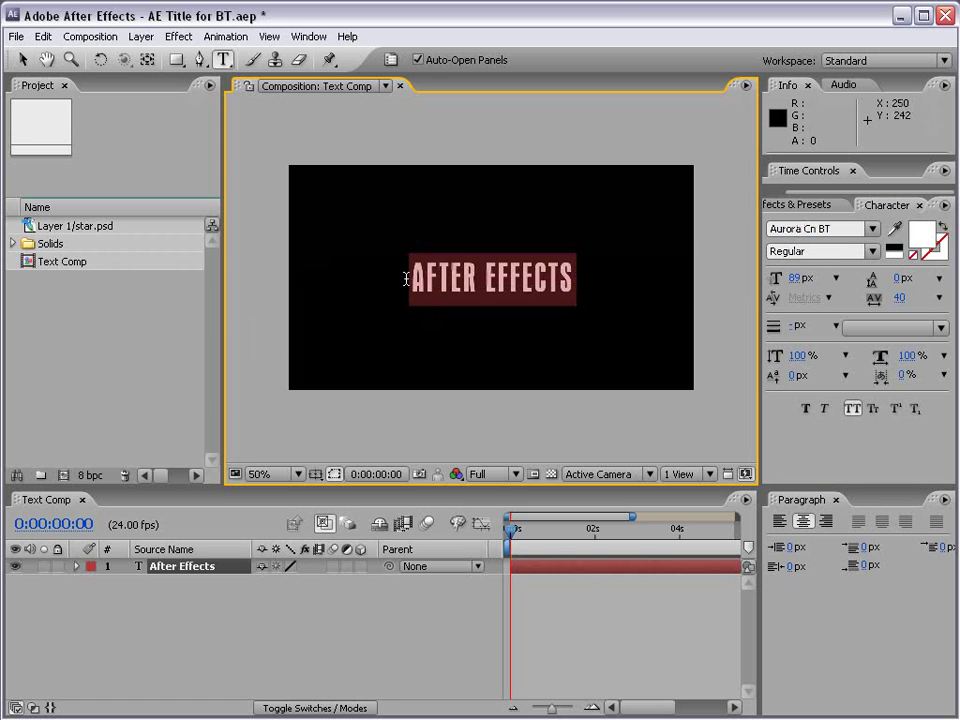
drag(407, 276, 572, 277)
click(20, 62)
click(816, 229)
key(Up)
key(Up)
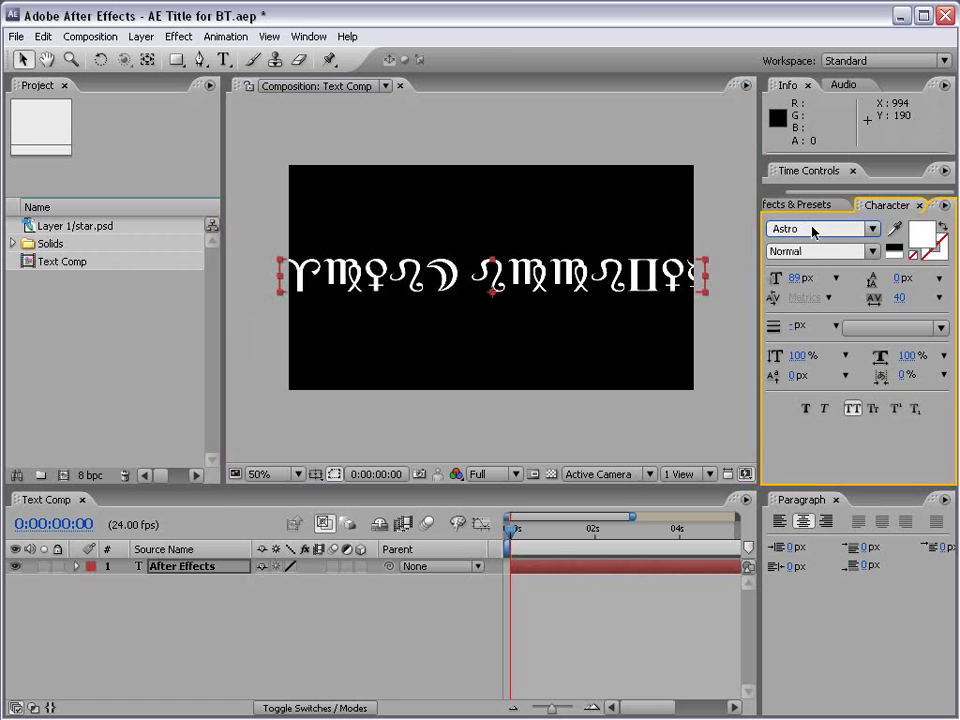
key(Down)
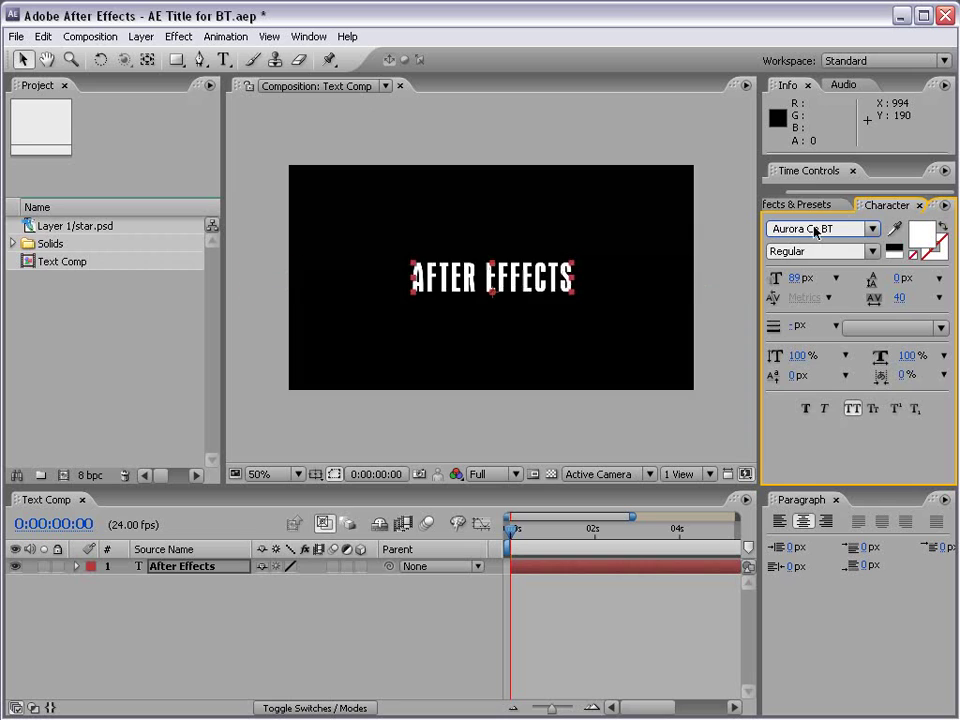
Give the title a light blue stroke, adjust its width, and set Fill Over Stroke.
click(932, 257)
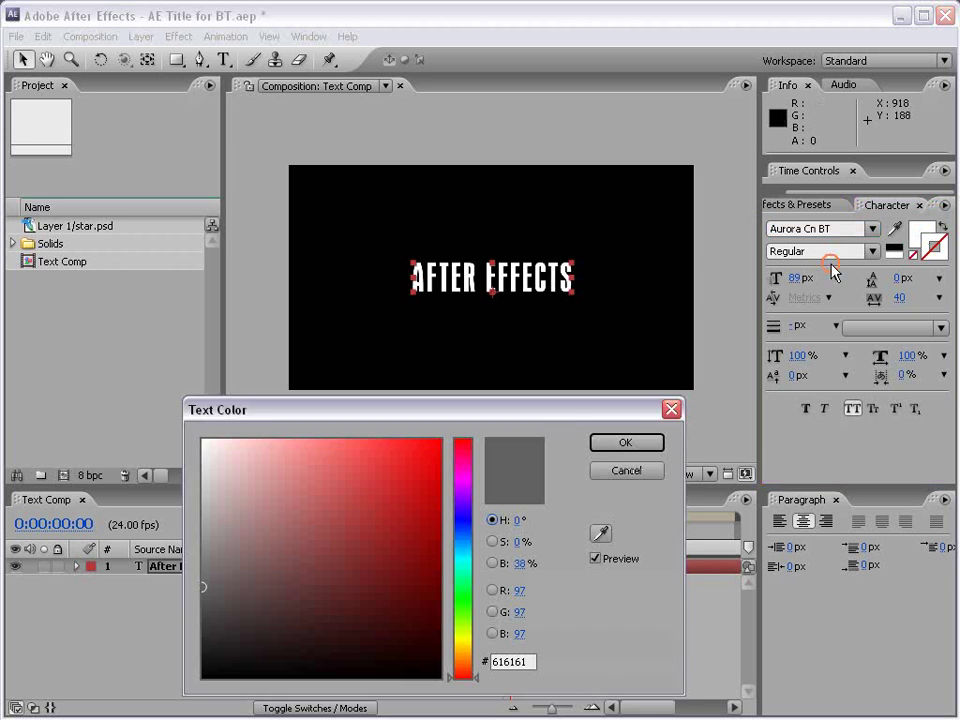
click(462, 531)
drag(345, 515, 340, 432)
click(605, 443)
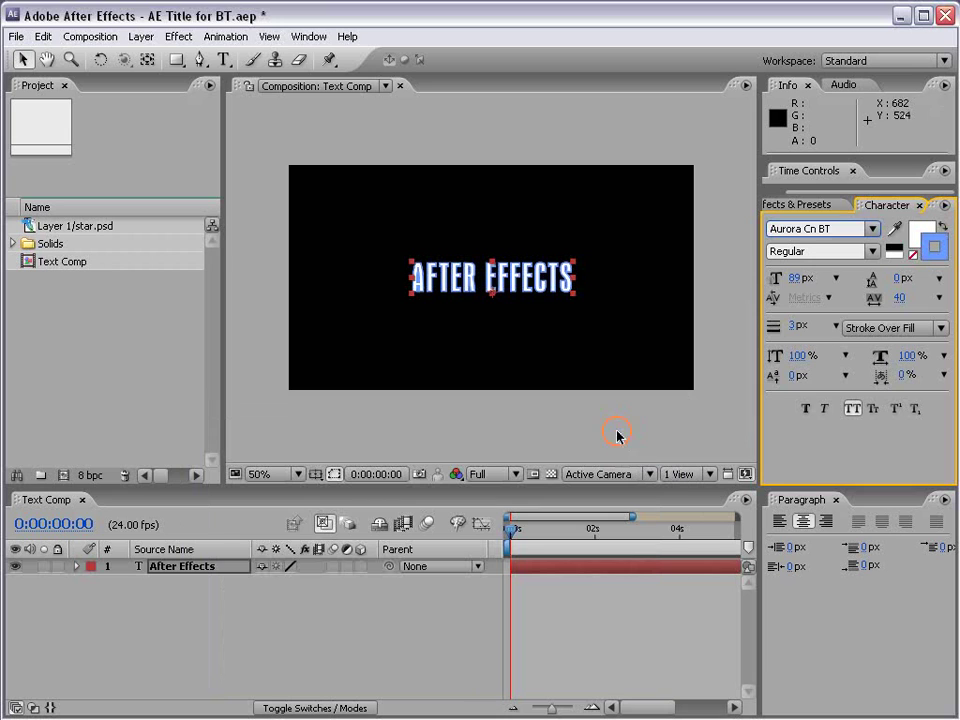
scroll(510, 289, up, 1)
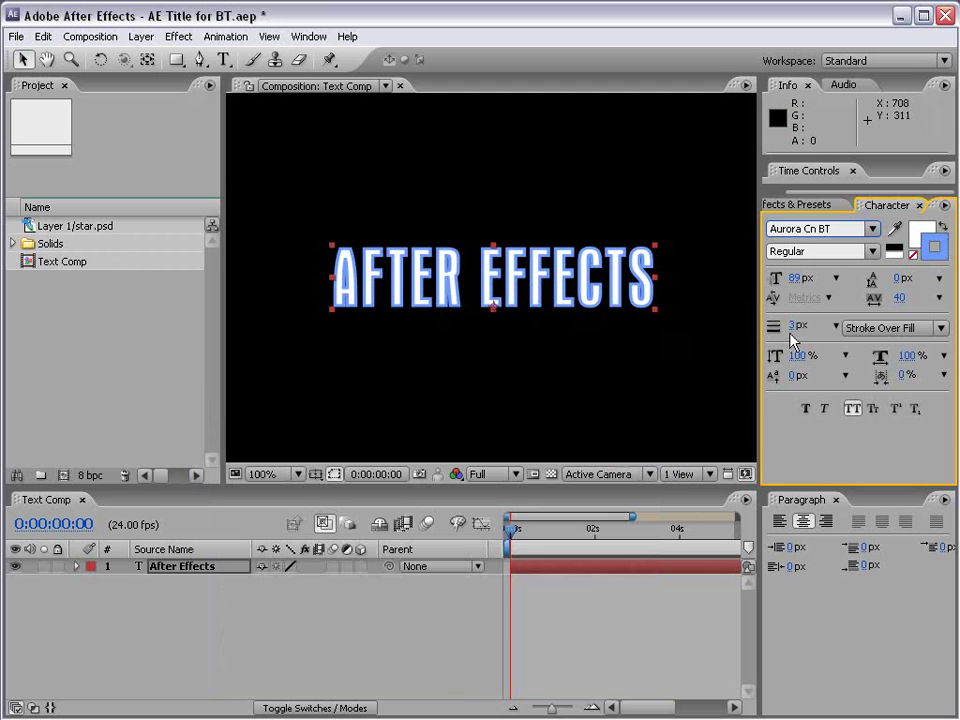
mouse_move(790, 333)
mouse_down()
mouse_move(776, 331)
mouse_move(797, 328)
mouse_up()
click(893, 328)
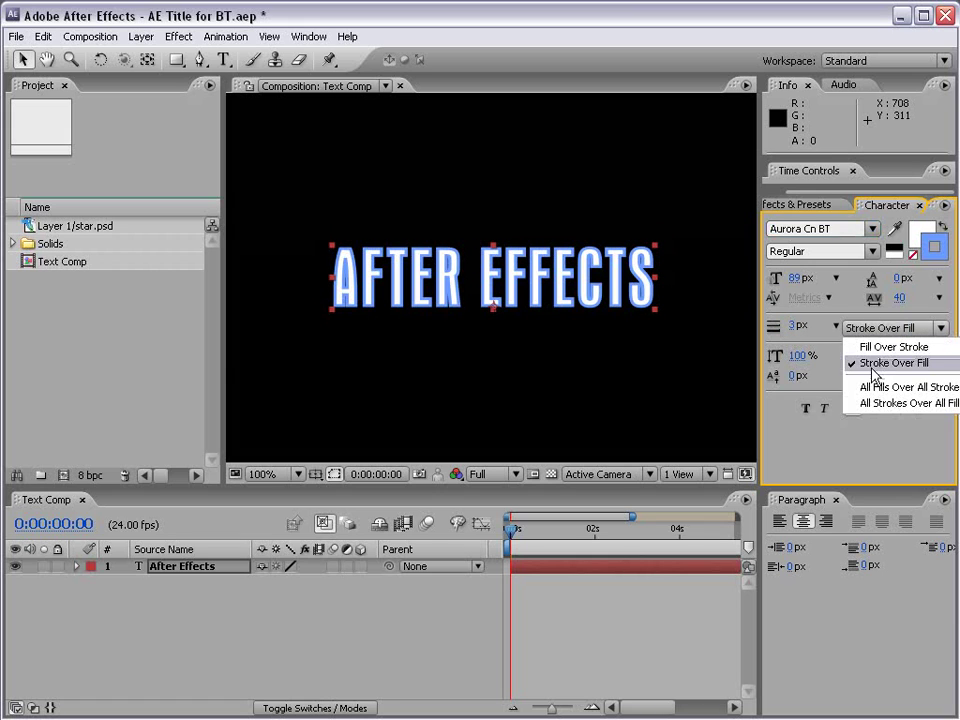
click(875, 346)
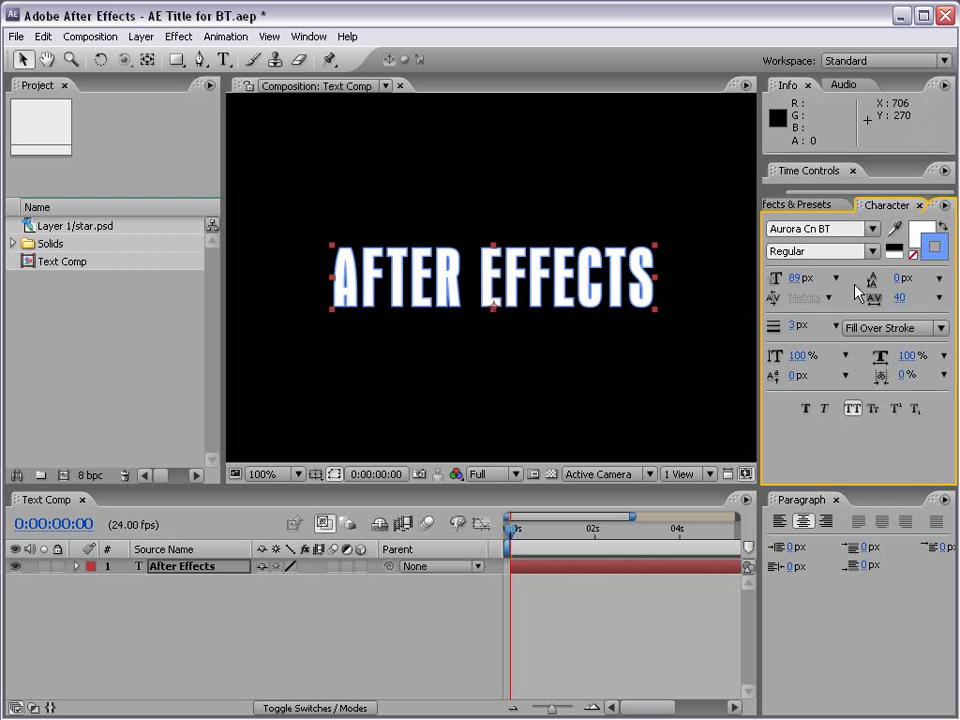
Set font size to 90 px, stroke width to 4 px and stroke colour to dark red AA0018.
mouse_move(797, 278)
mouse_down()
mouse_move(820, 278)
mouse_move(800, 278)
mouse_up()
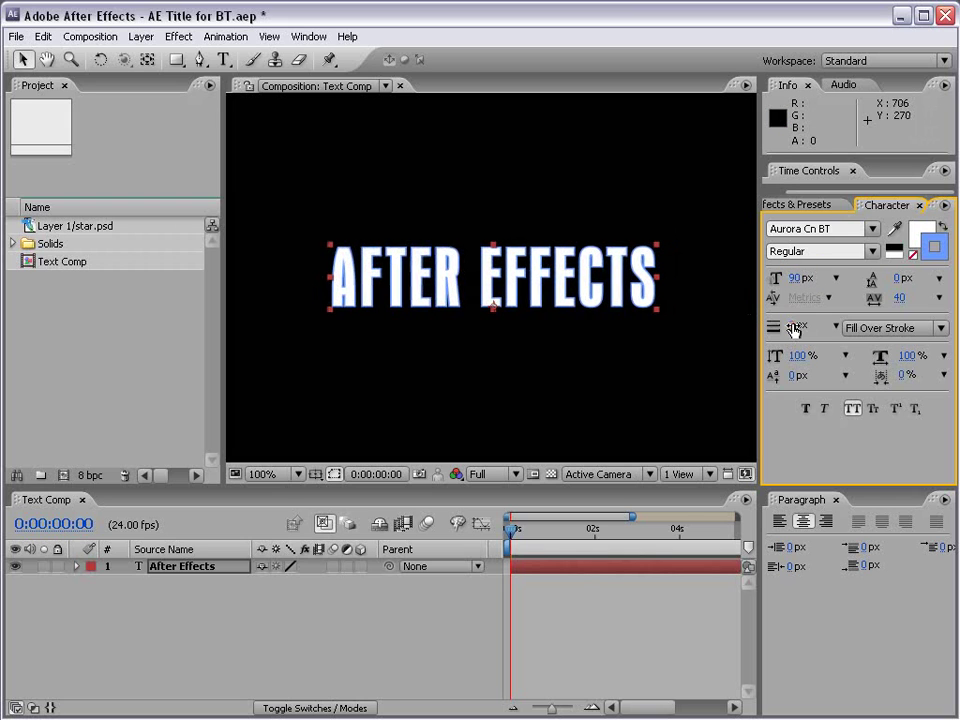
mouse_move(792, 330)
mouse_down()
mouse_move(806, 328)
mouse_move(784, 328)
mouse_move(793, 328)
mouse_up()
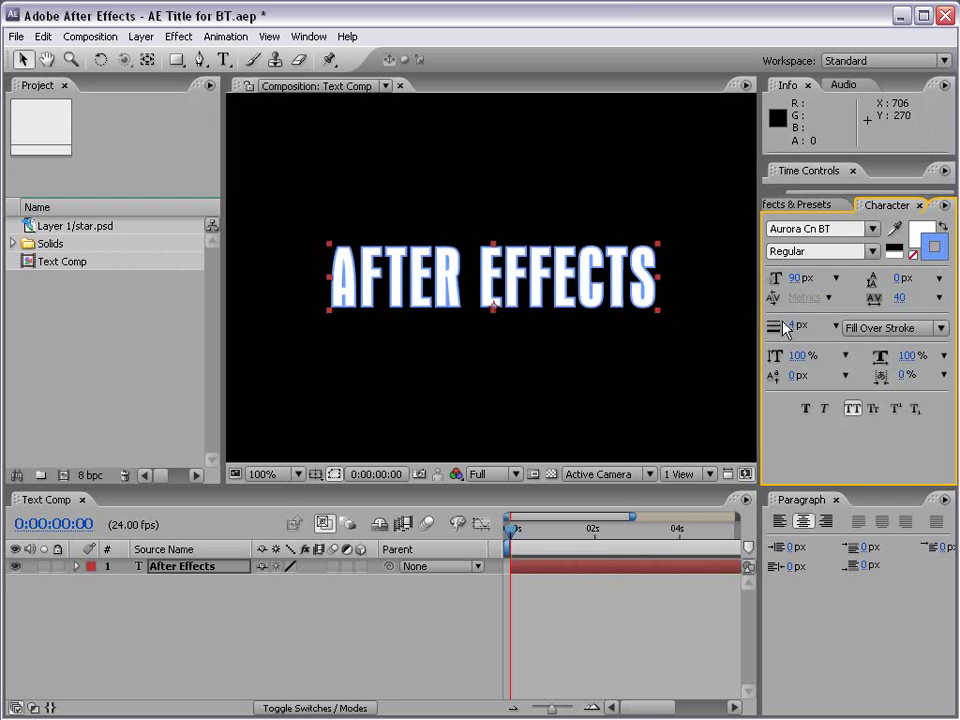
click(934, 247)
mouse_move(452, 553)
mouse_down()
mouse_move(470, 462)
mouse_move(463, 445)
mouse_up()
mouse_move(390, 495)
mouse_down()
mouse_move(428, 511)
mouse_move(401, 574)
mouse_move(436, 492)
mouse_move(441, 518)
mouse_up()
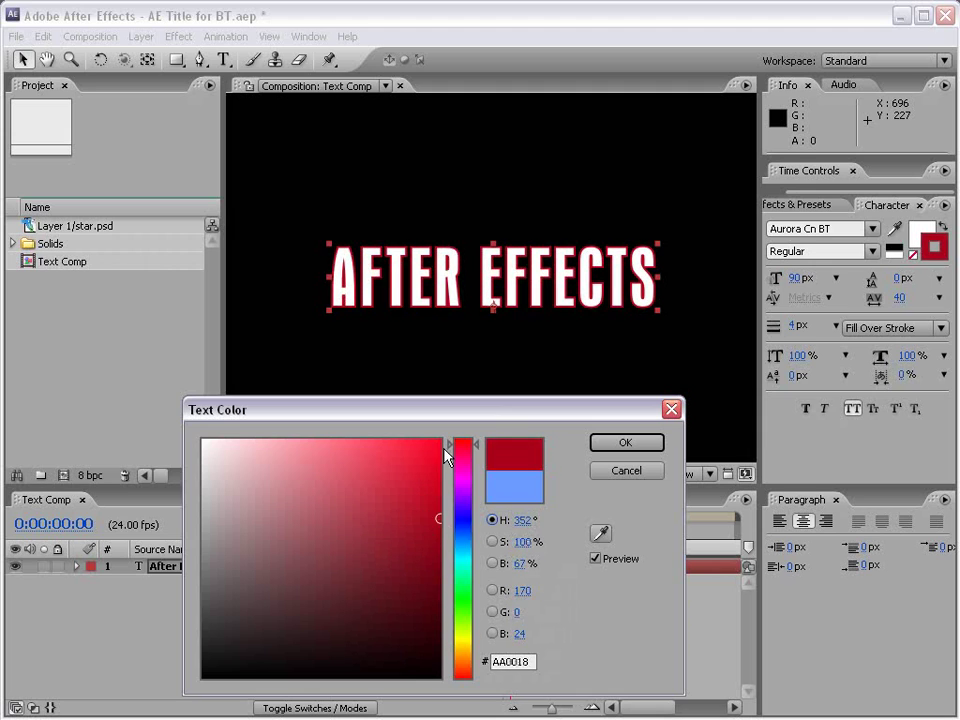
click(626, 442)
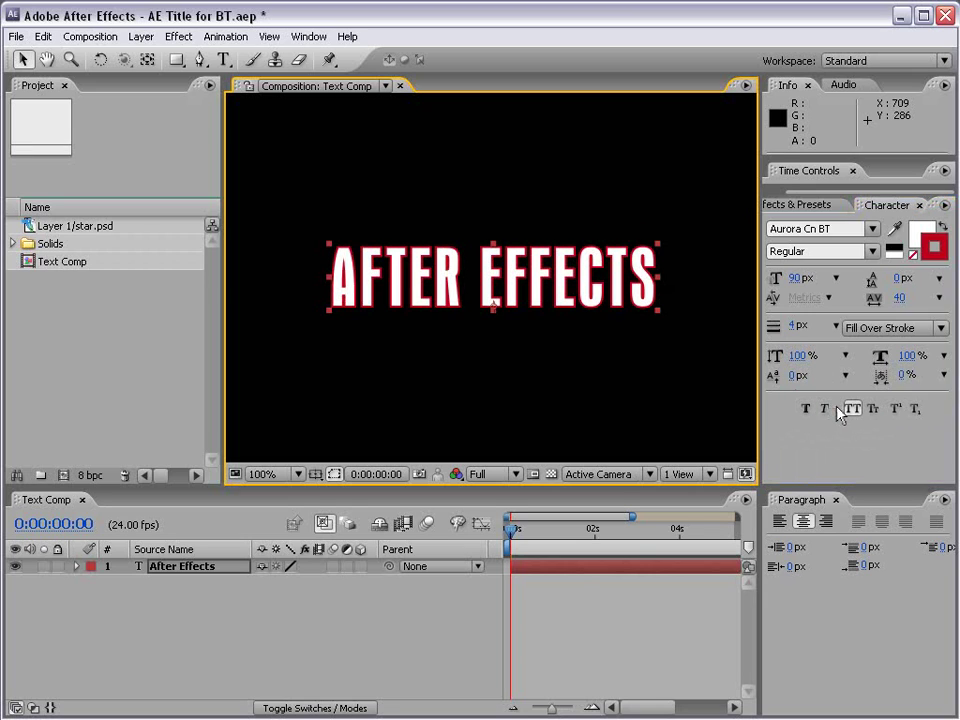
Try faux bold, faux italic and all caps on the title, then set it in small caps.
click(806, 409)
click(806, 409)
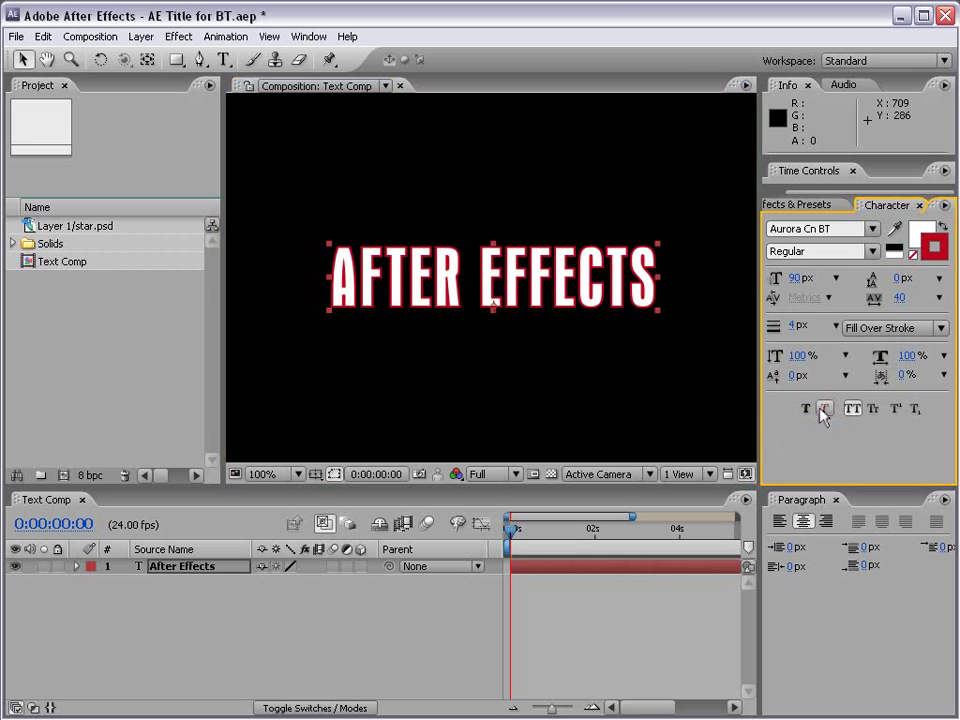
click(824, 409)
click(824, 409)
click(852, 409)
click(852, 409)
click(852, 409)
click(870, 409)
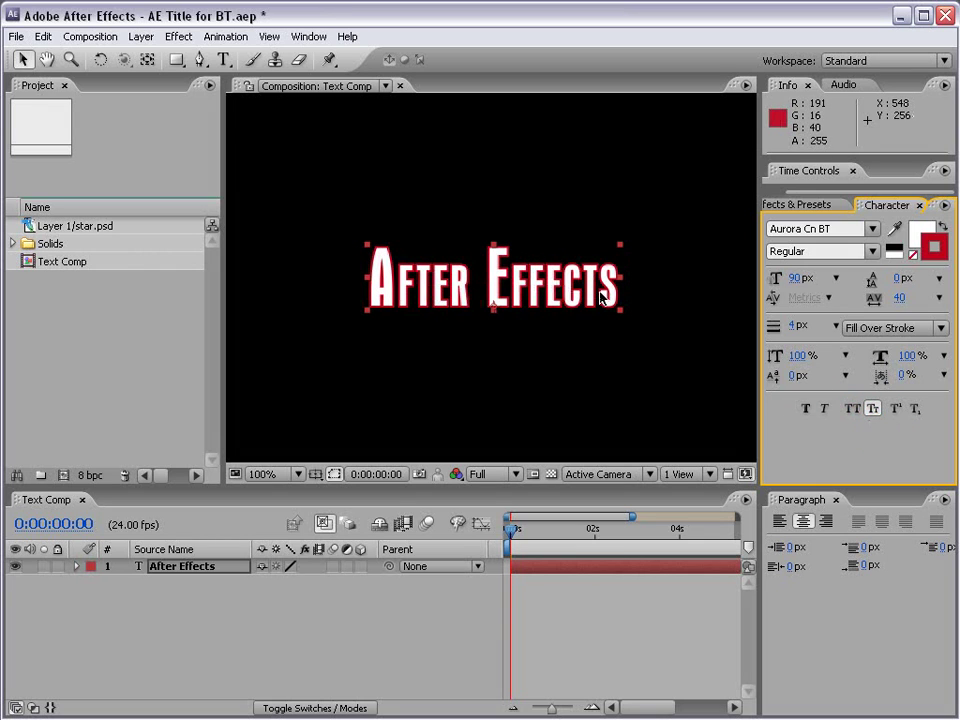
click(872, 409)
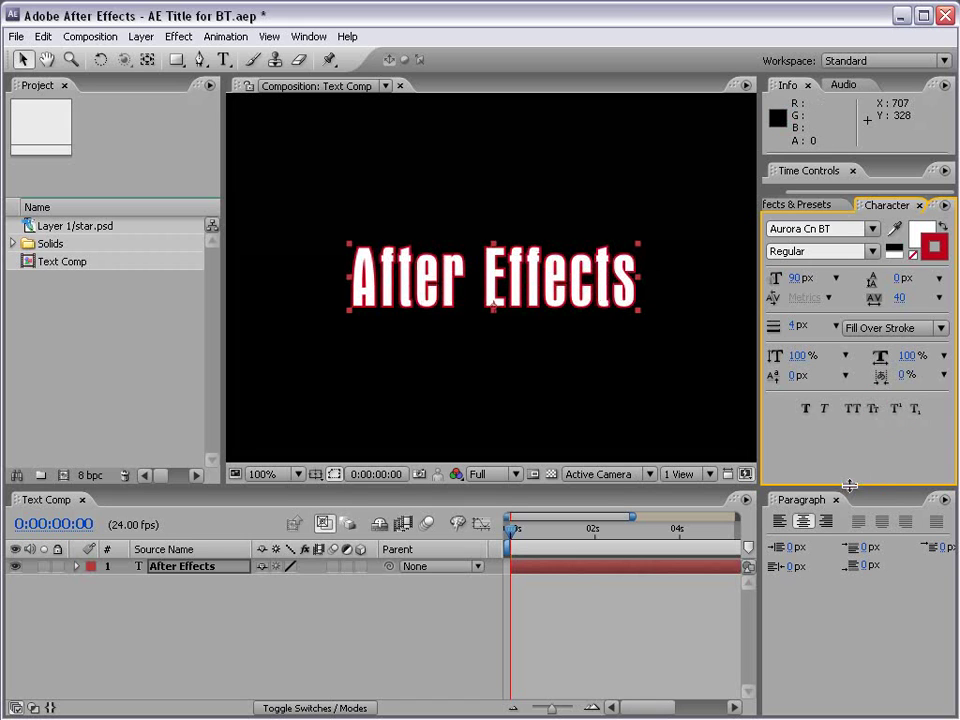
drag(849, 485, 845, 441)
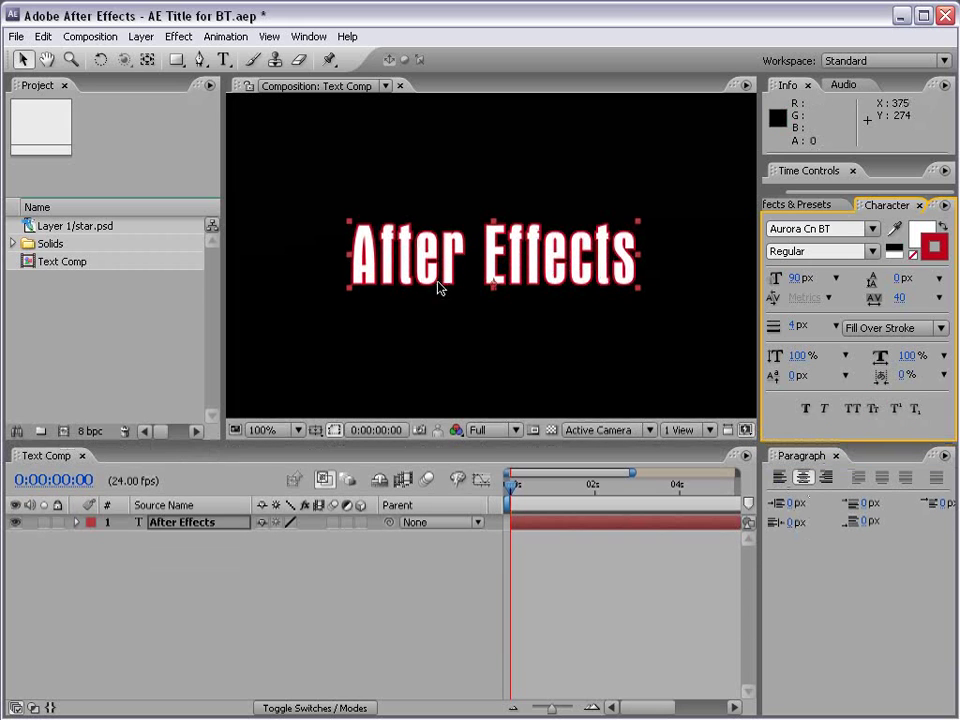
mouse_move(898, 298)
mouse_down()
mouse_move(950, 300)
mouse_move(914, 300)
mouse_up()
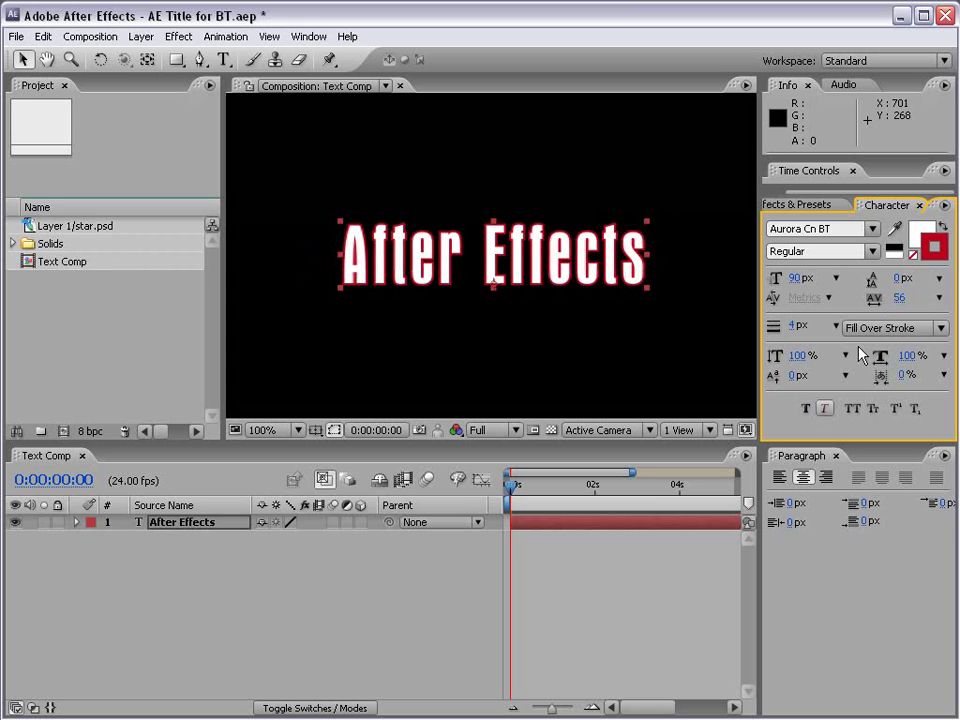
click(782, 477)
mouse_move(901, 301)
mouse_down()
mouse_move(935, 302)
mouse_move(920, 302)
mouse_up()
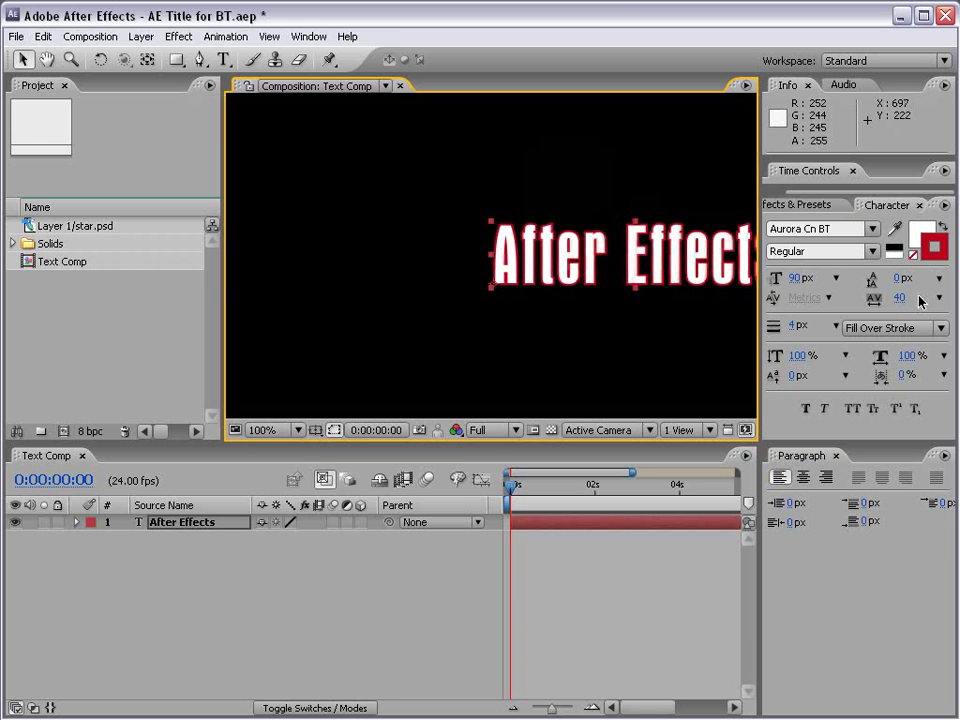
key(ctrl+shift+c)
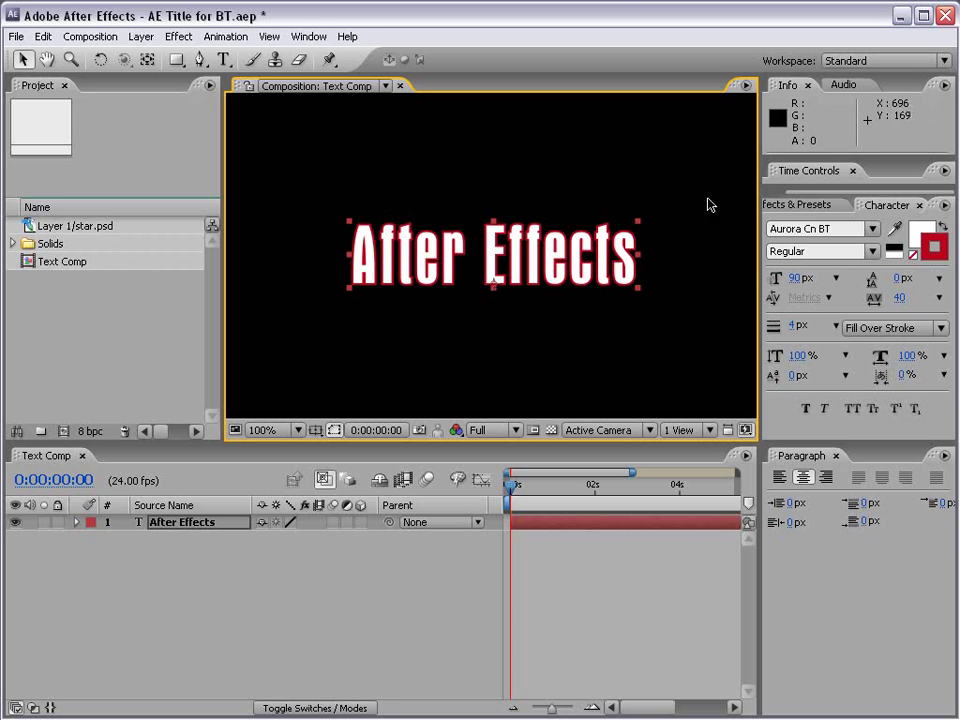
Apply the 3D Flip Out Rotate X preset from Animation Presets > Text > 3D Text to the title.
scroll(795, 204, up, 2)
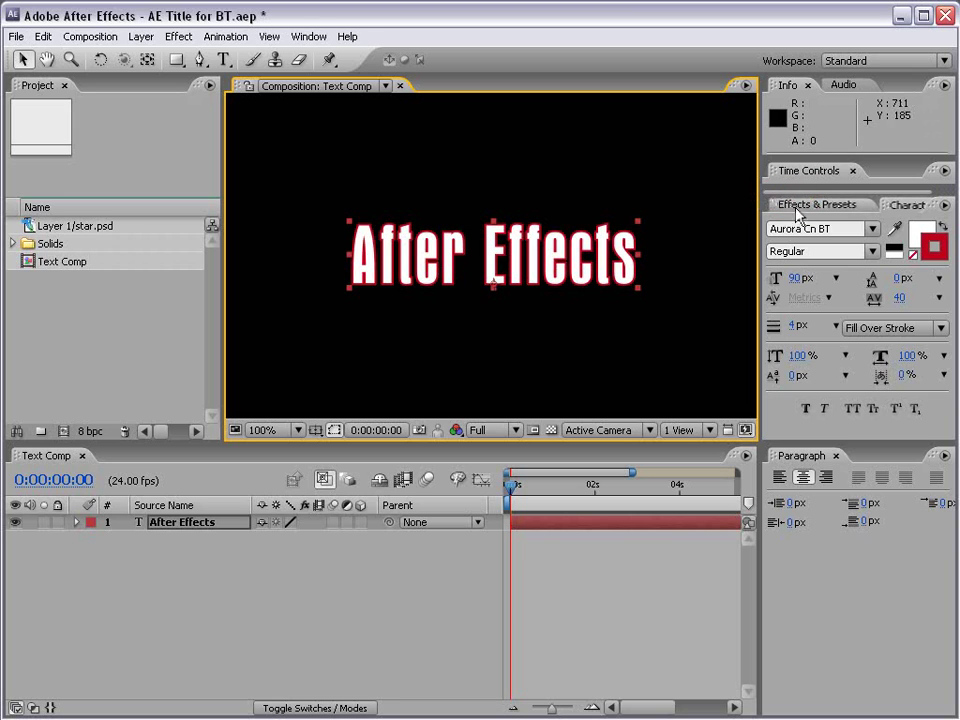
click(838, 205)
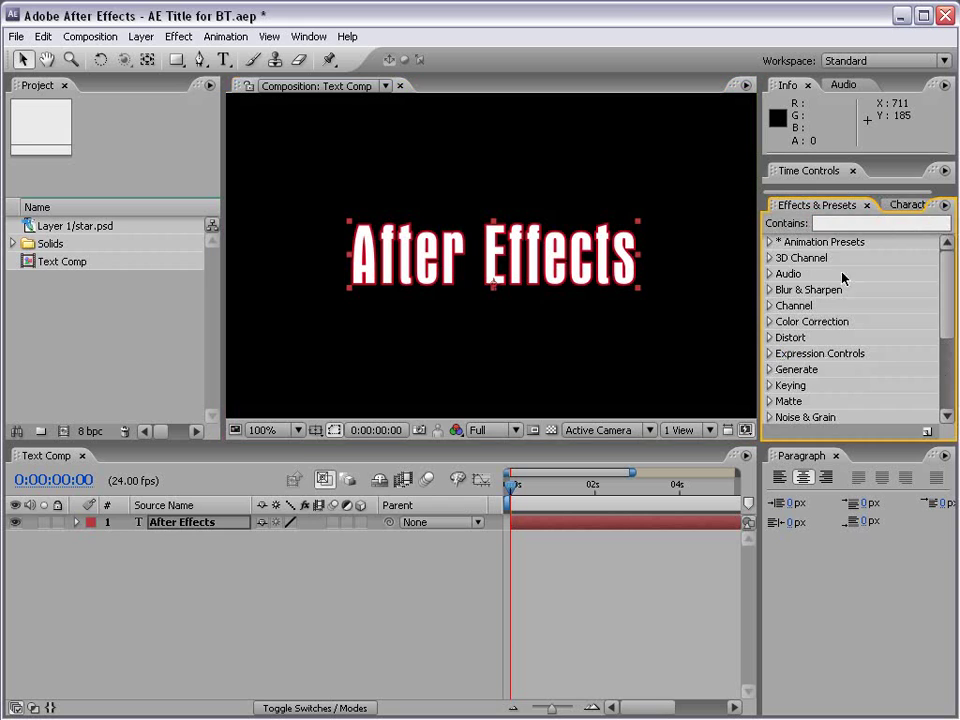
click(770, 243)
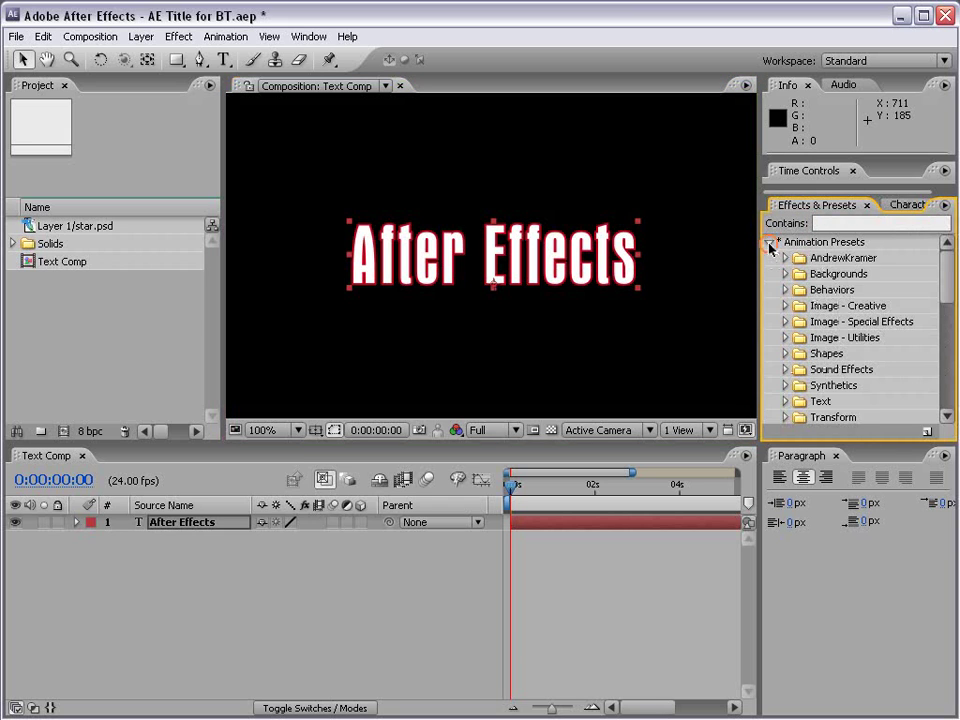
drag(953, 287, 951, 312)
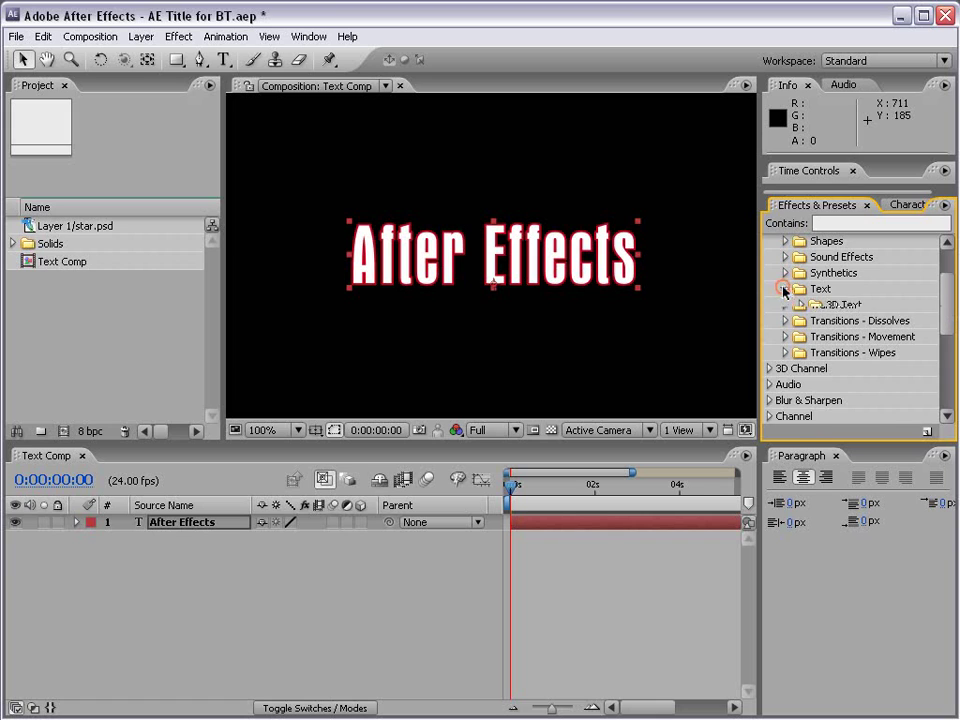
click(785, 289)
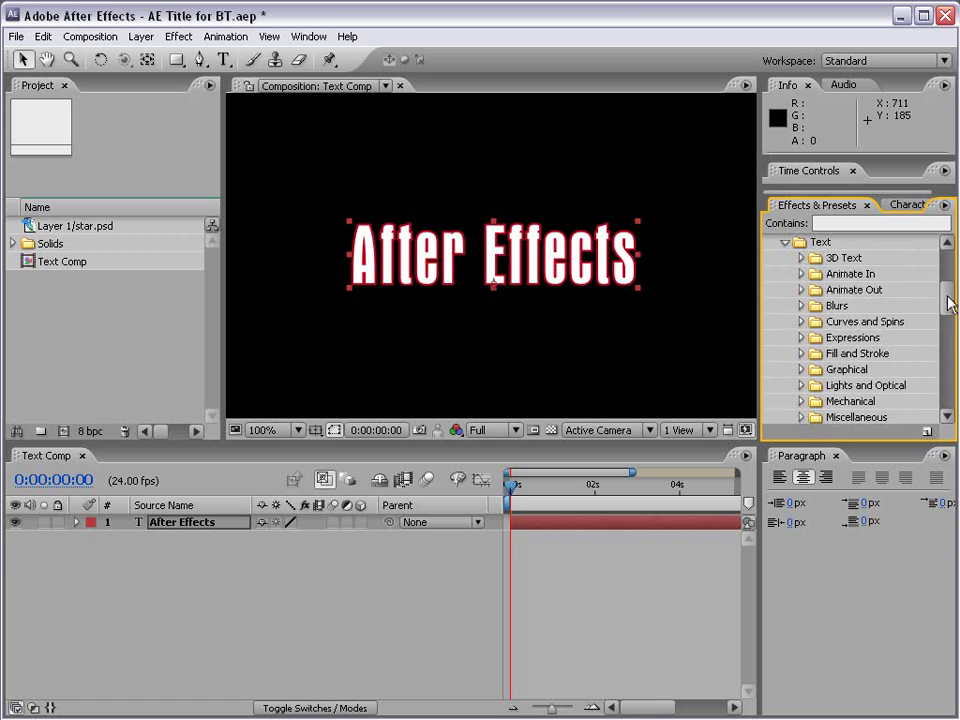
drag(950, 305, 950, 320)
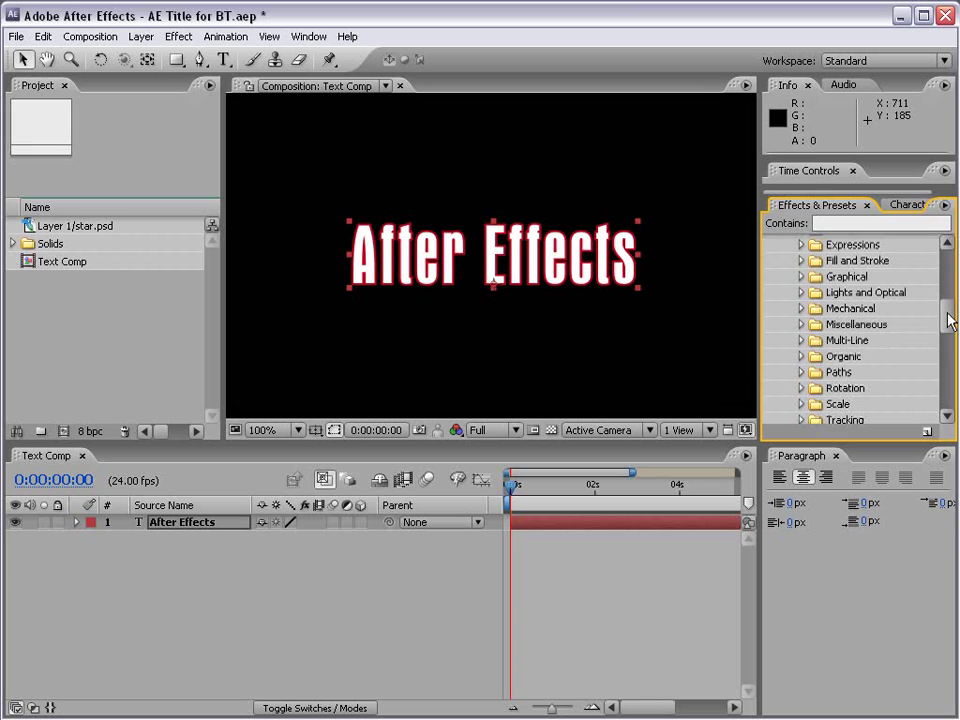
drag(948, 316, 951, 305)
click(802, 277)
drag(763, 317, 729, 317)
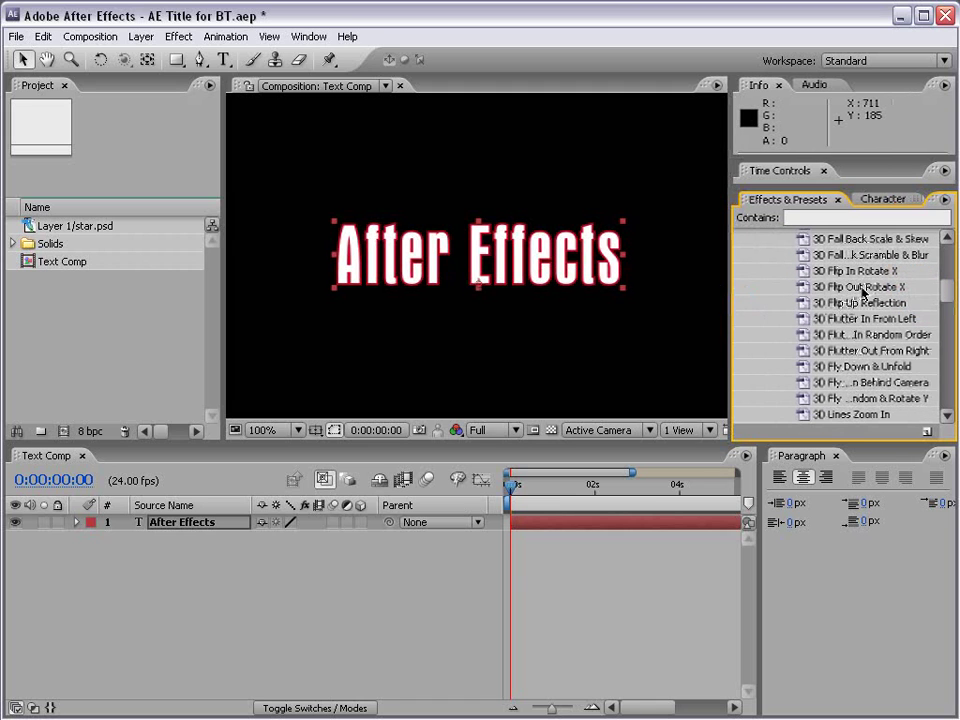
drag(818, 287, 550, 528)
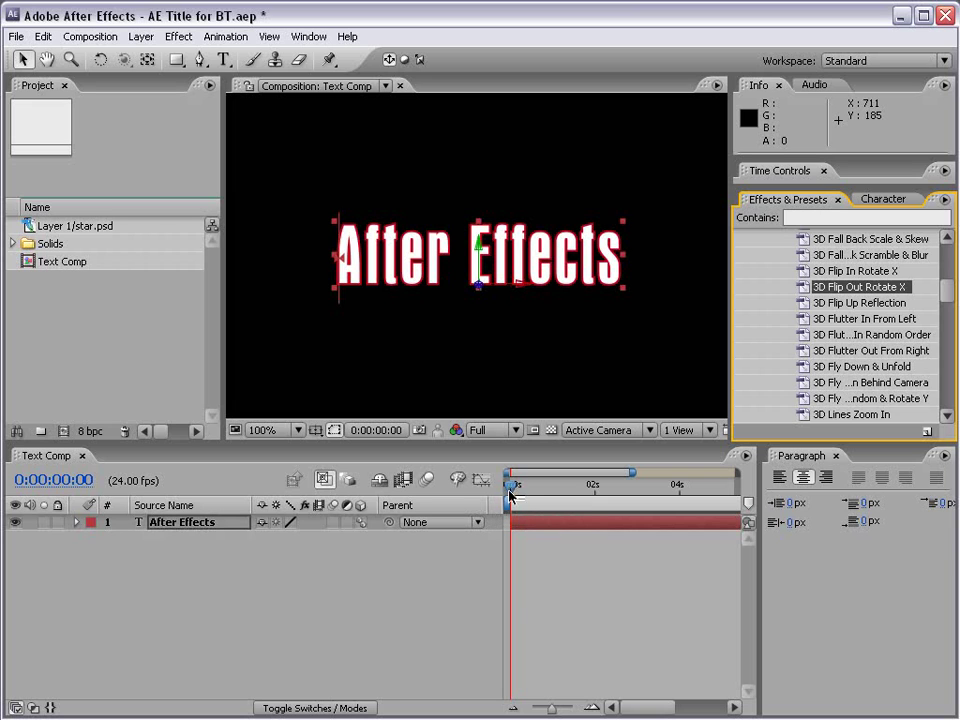
Preview the flip-out and reveal only the keyframed Offset property (-25% at 0 s).
mouse_move(512, 488)
mouse_down()
mouse_move(565, 490)
mouse_move(510, 490)
mouse_up()
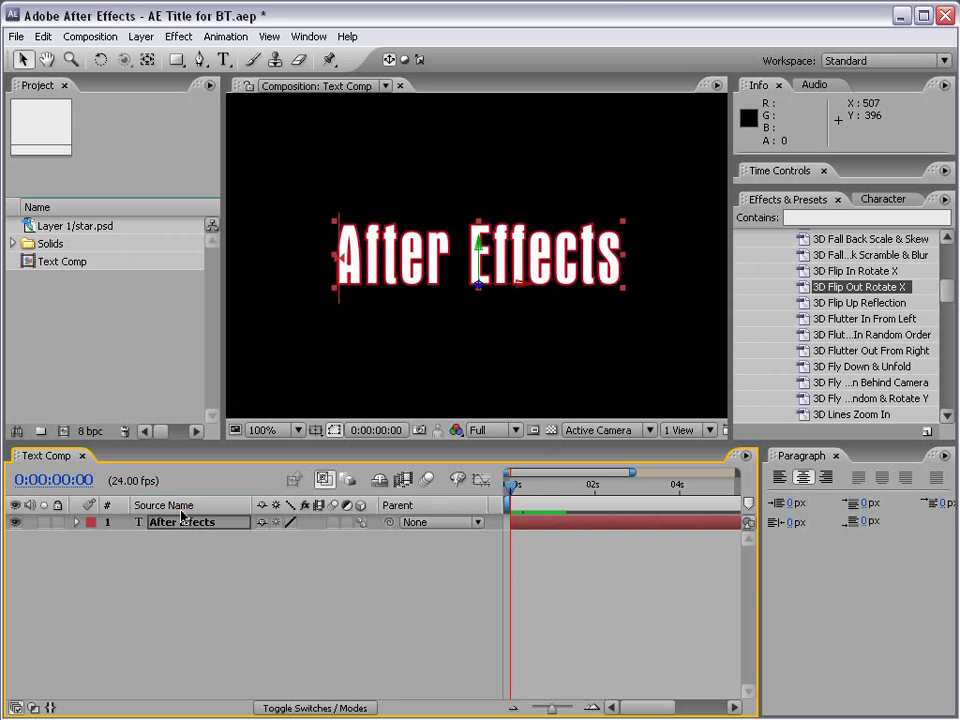
key(ctrl+z)
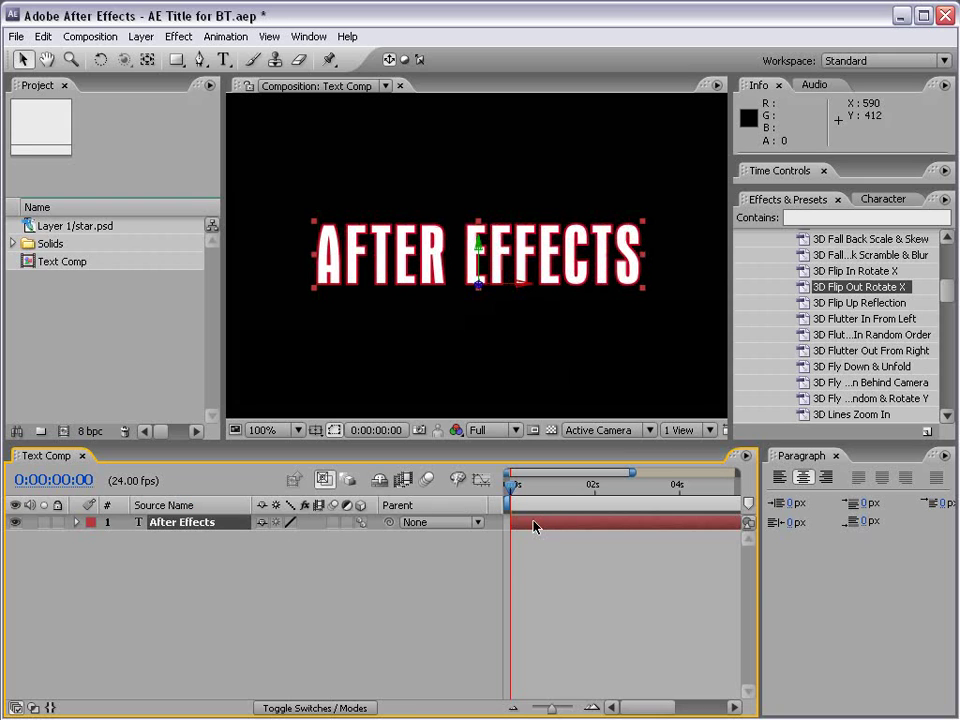
key(u)
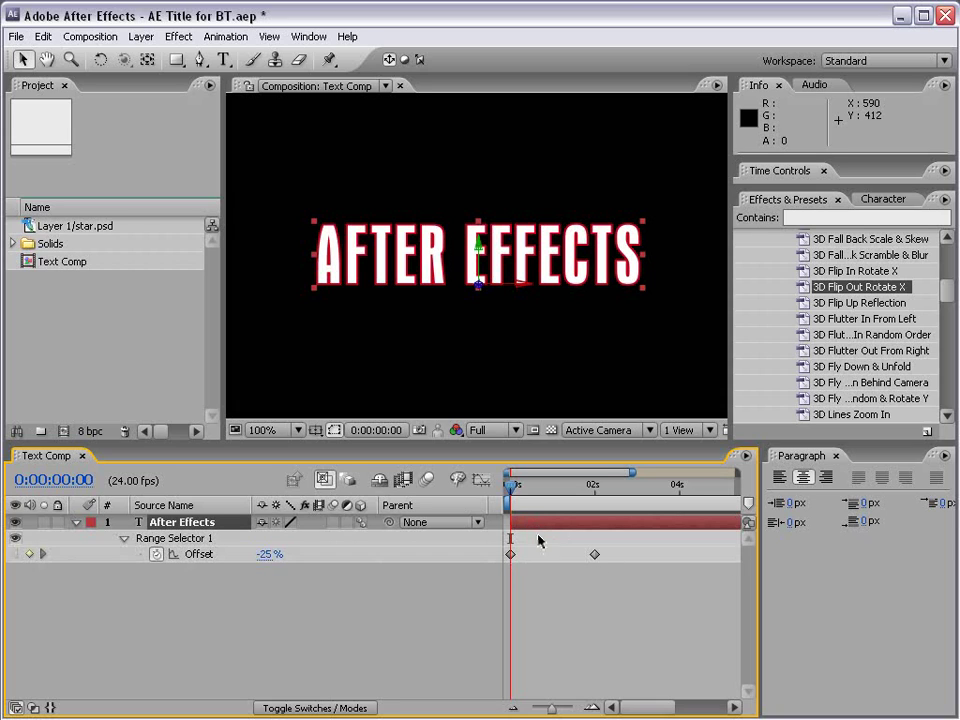
click(525, 525)
key(u)
key(u)
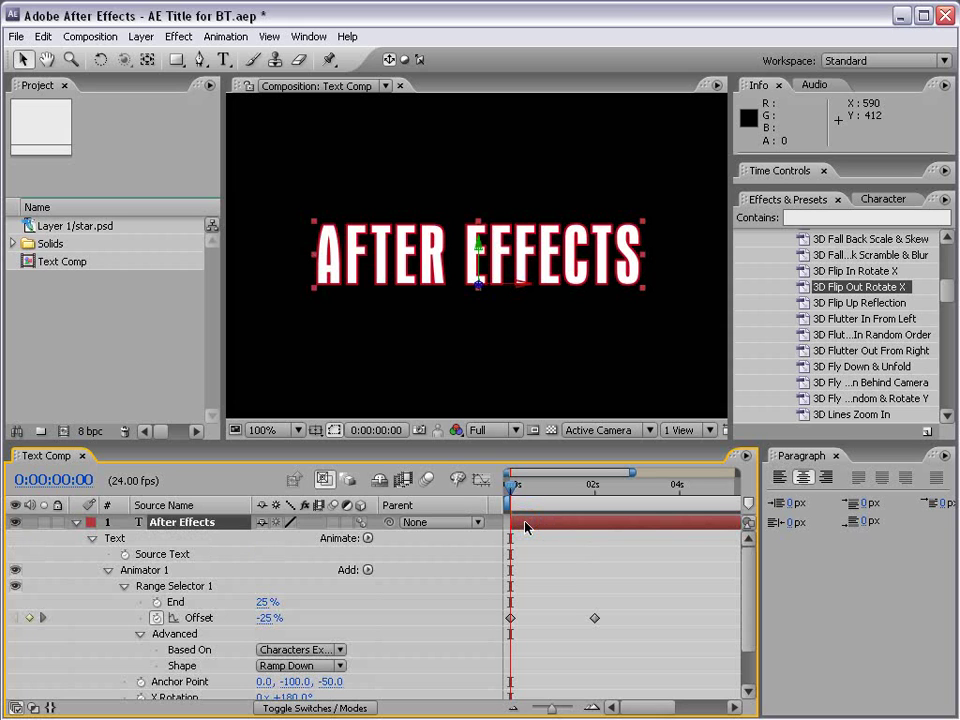
drag(439, 441, 439, 374)
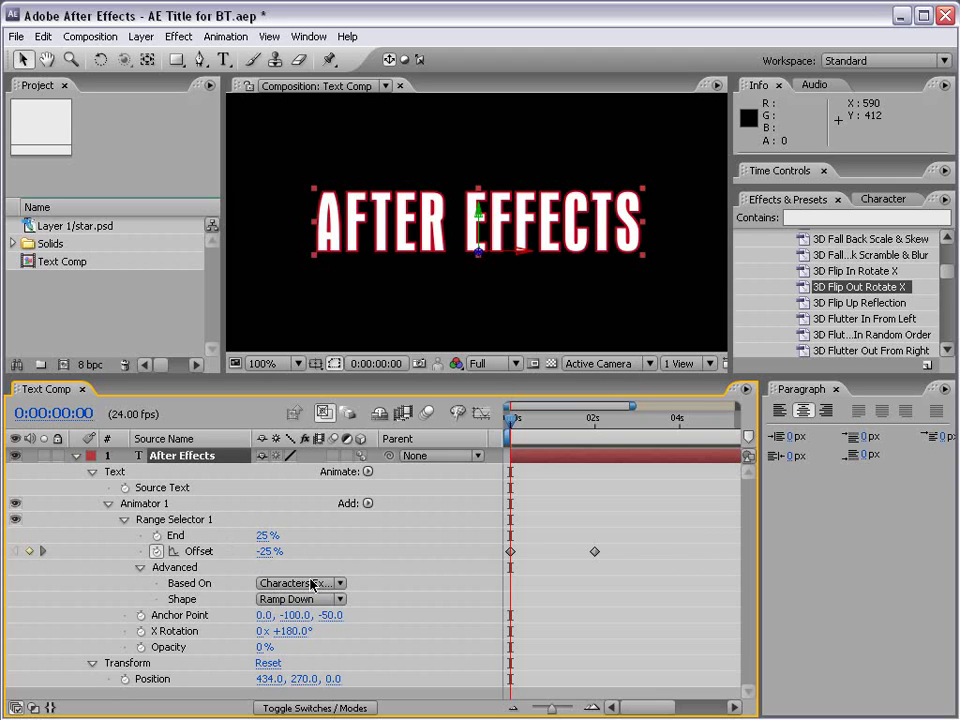
click(193, 553)
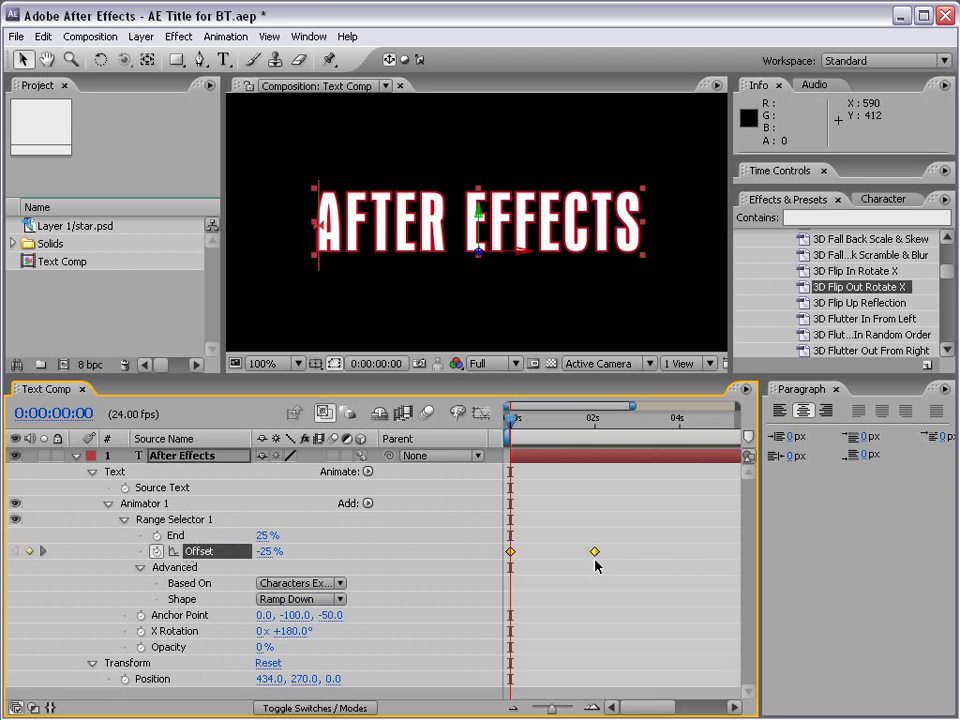
click(187, 456)
key(u)
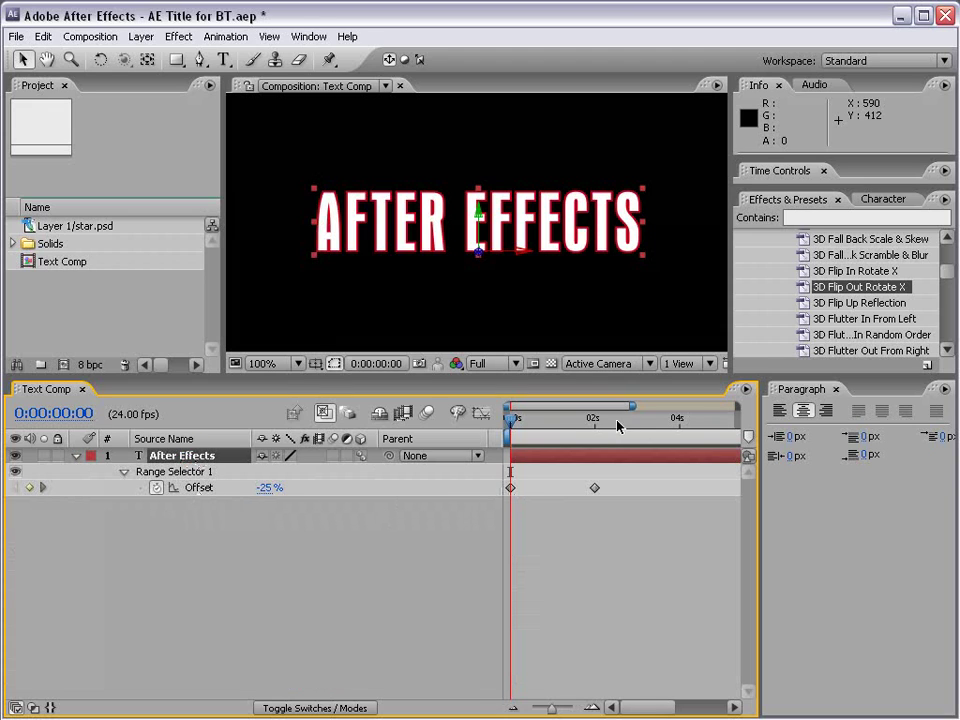
Move the first Offset keyframe past the second to reverse the flip animation.
drag(511, 425, 592, 425)
drag(950, 272, 946, 264)
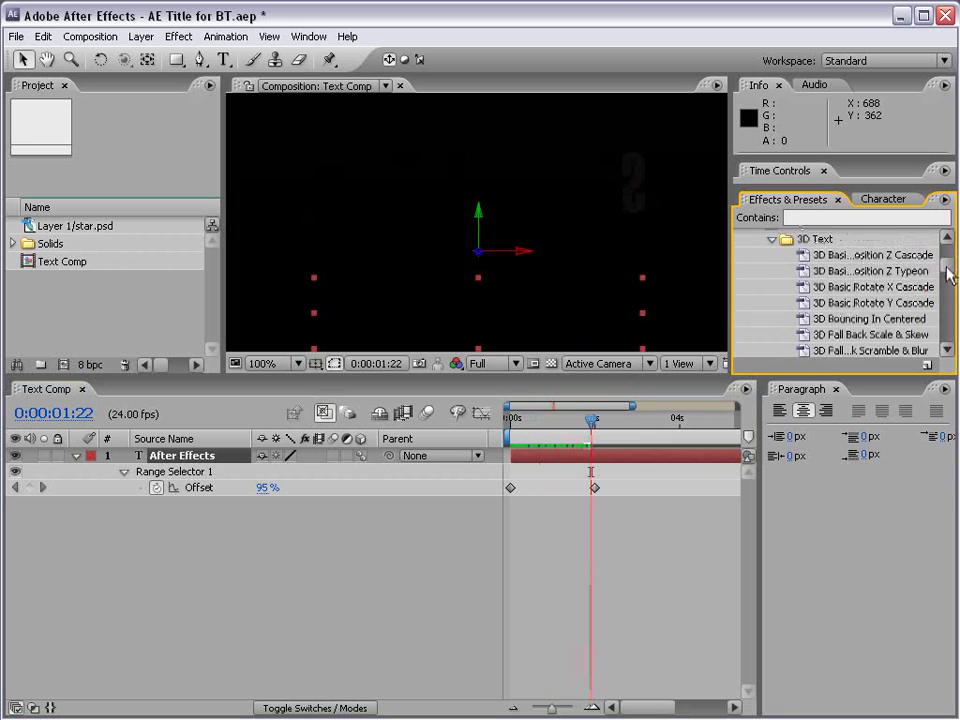
click(511, 488)
drag(511, 488, 666, 489)
drag(591, 421, 666, 430)
Shift both Offset keyframes to start at 0 s and preview the letters flipping in.
click(619, 531)
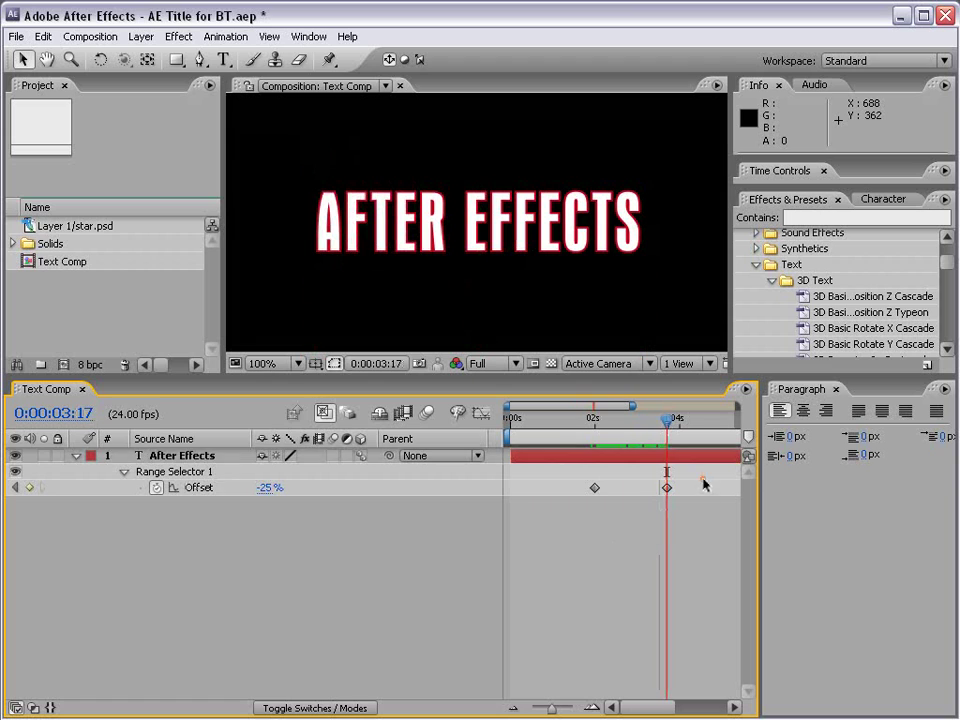
drag(704, 483, 521, 490)
click(525, 514)
drag(514, 417, 586, 424)
click(549, 461)
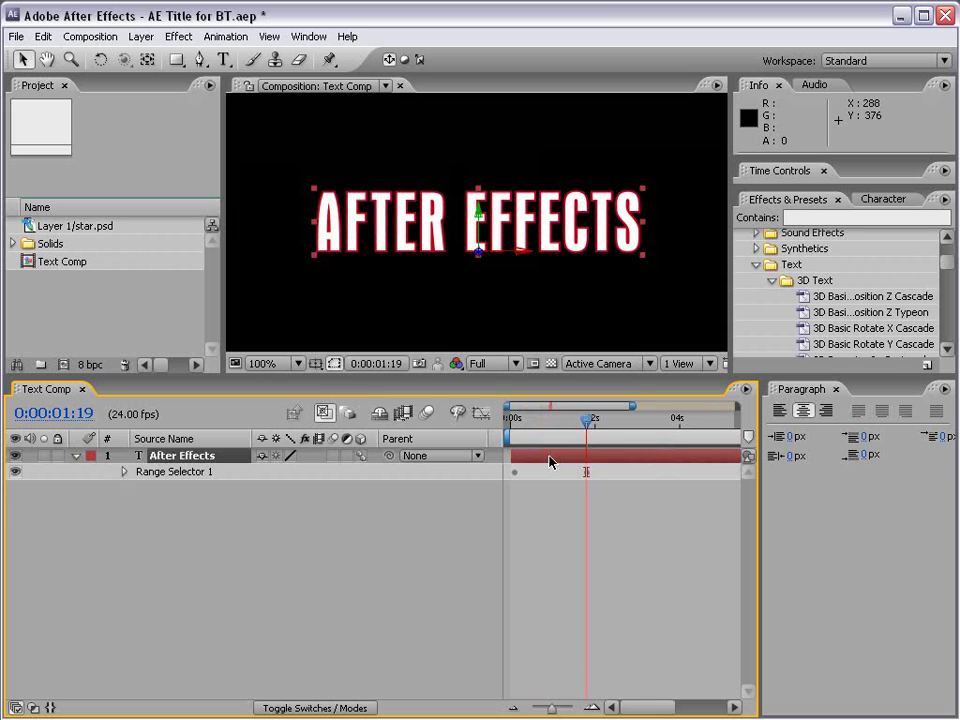
Undo the flip preset and open Browse Presets in Adobe Bridge.
click(44, 37)
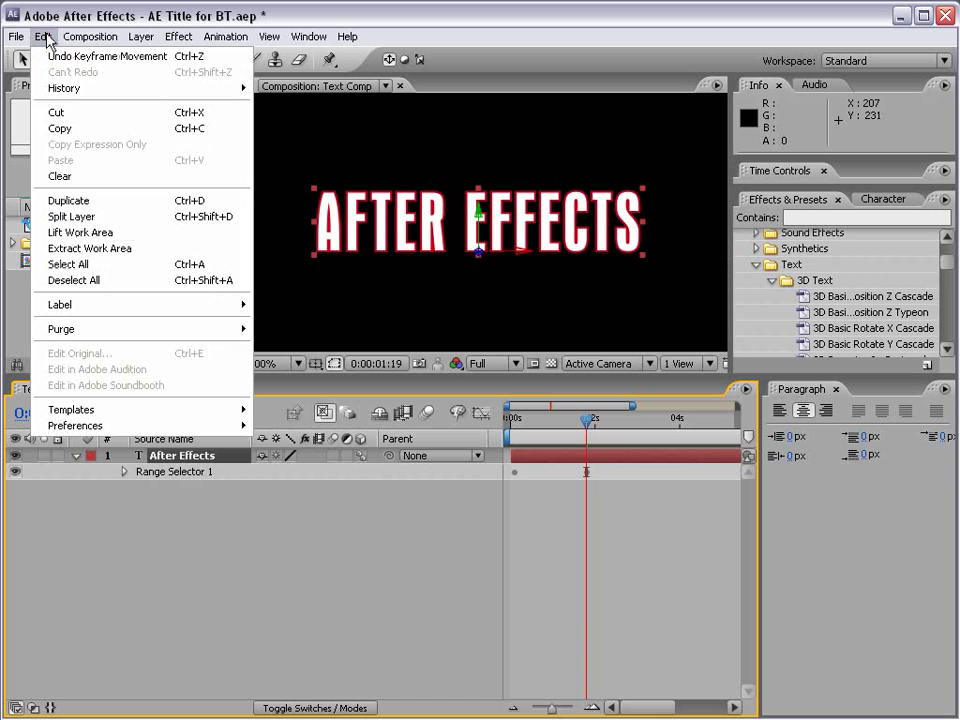
key(Escape)
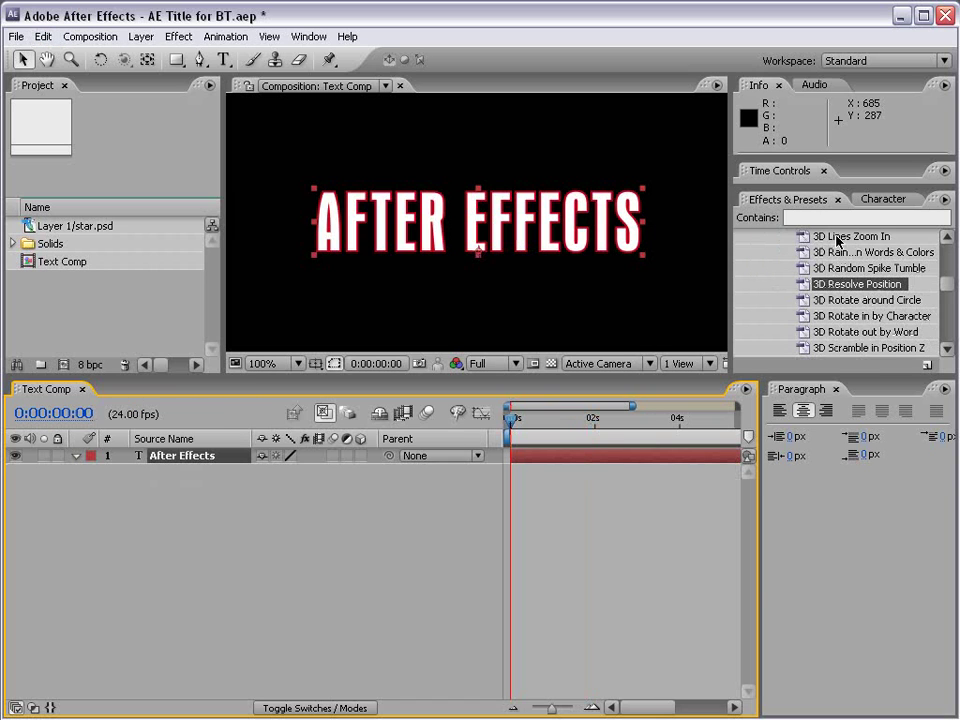
click(945, 200)
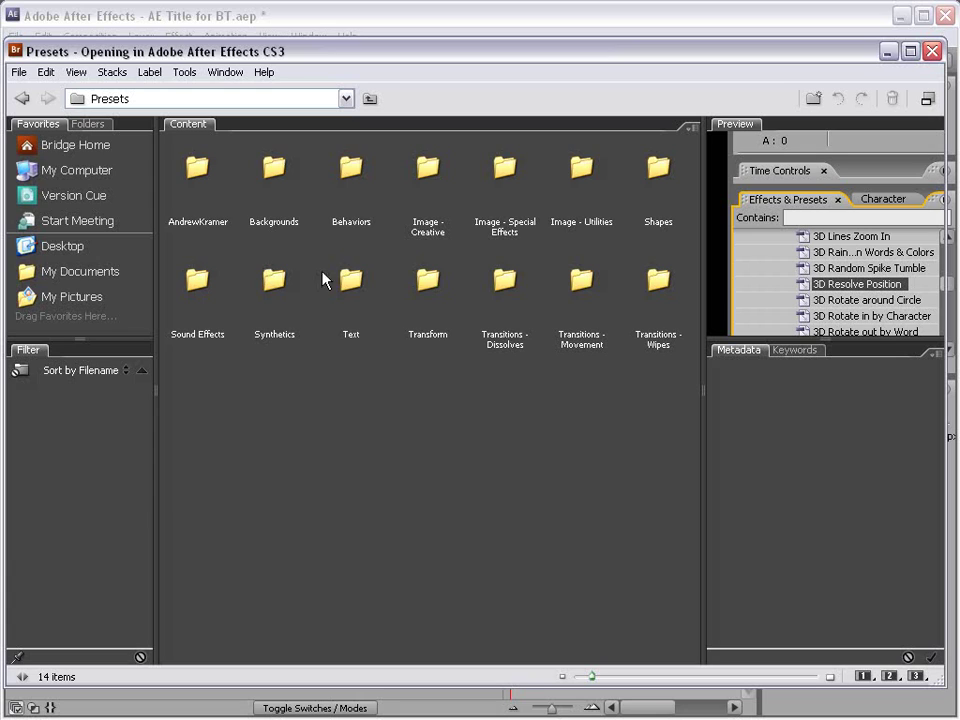
In Bridge's Text > Organic folder, preview Flutter, Horsefly and Shuffle, then apply Drop Bounce.
double_click(352, 284)
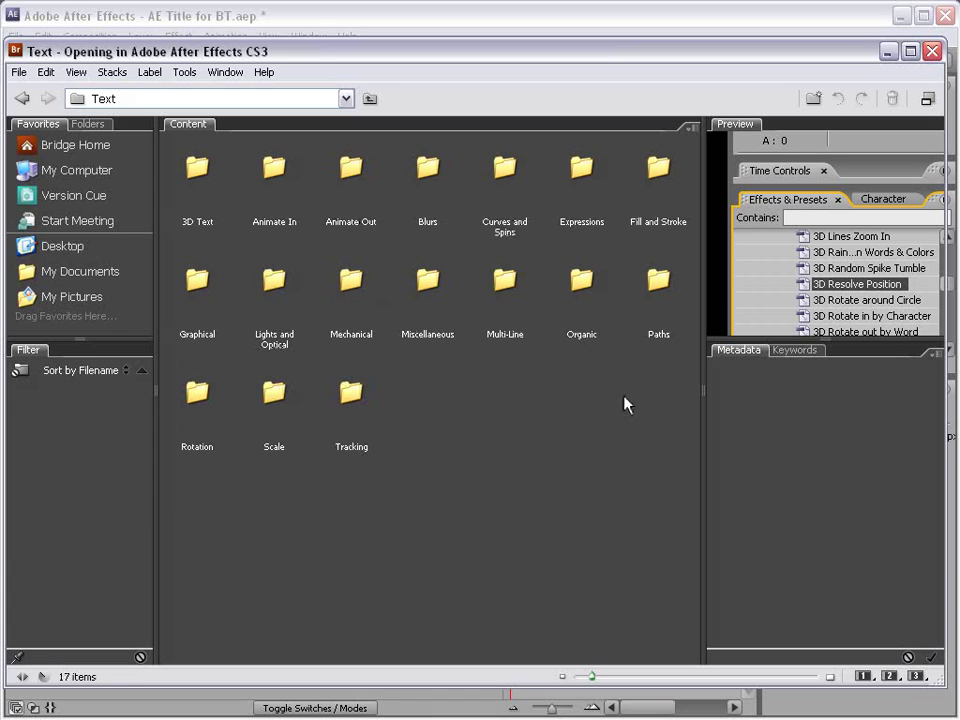
double_click(588, 293)
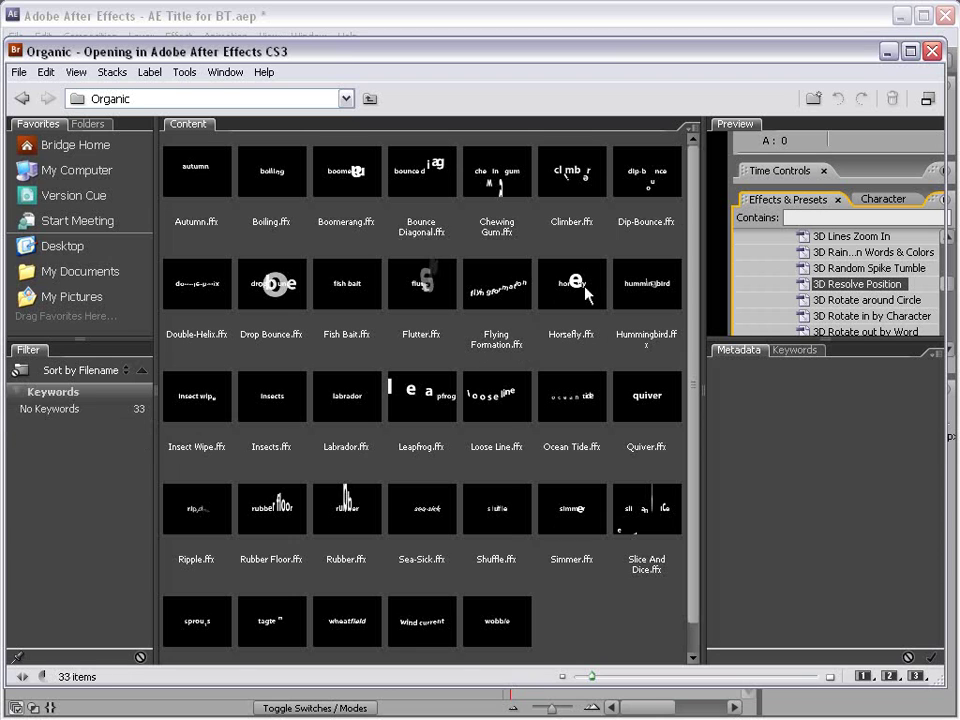
click(432, 290)
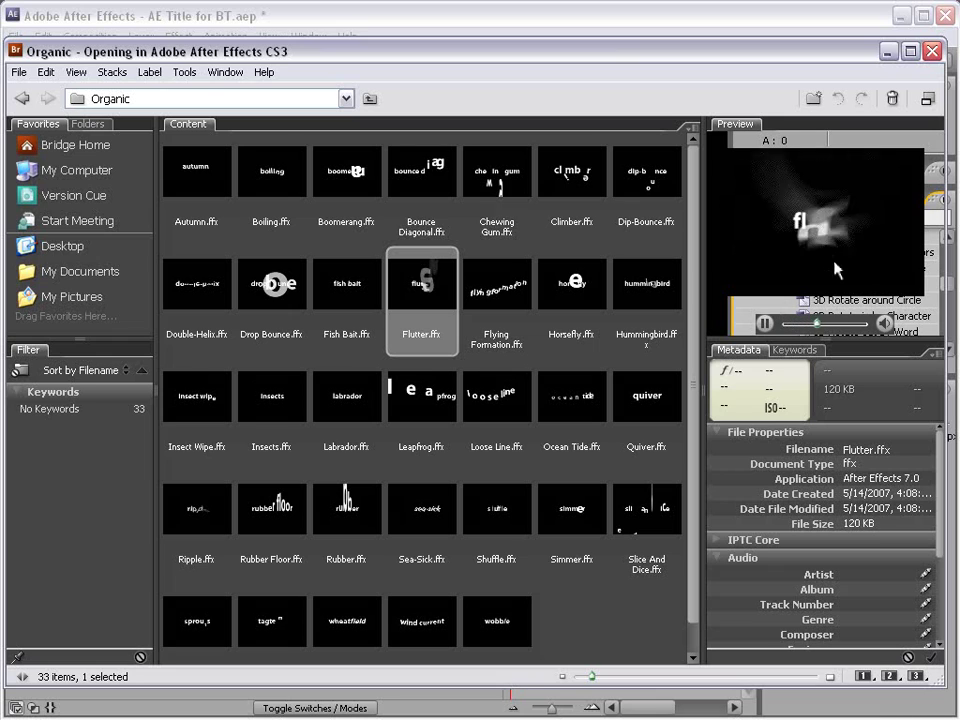
click(563, 298)
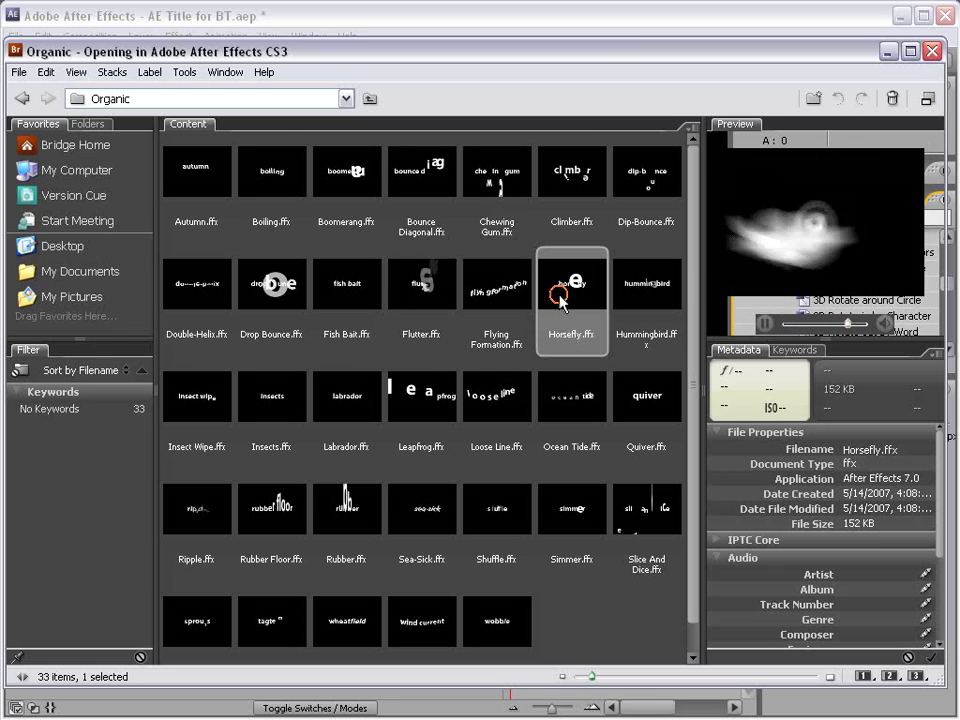
click(495, 508)
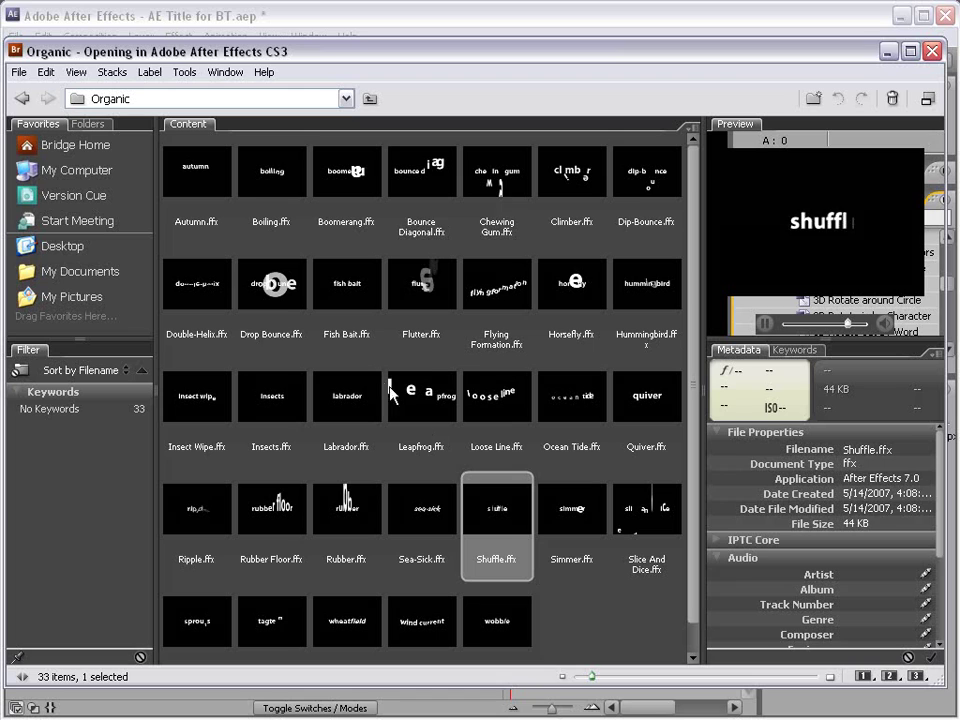
click(279, 299)
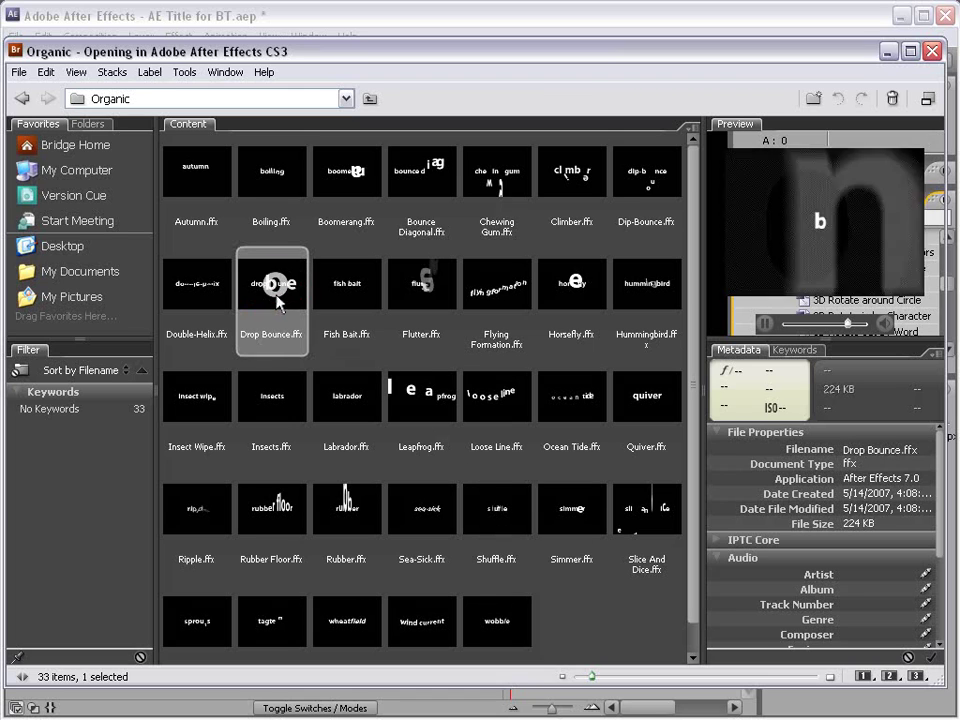
double_click(279, 299)
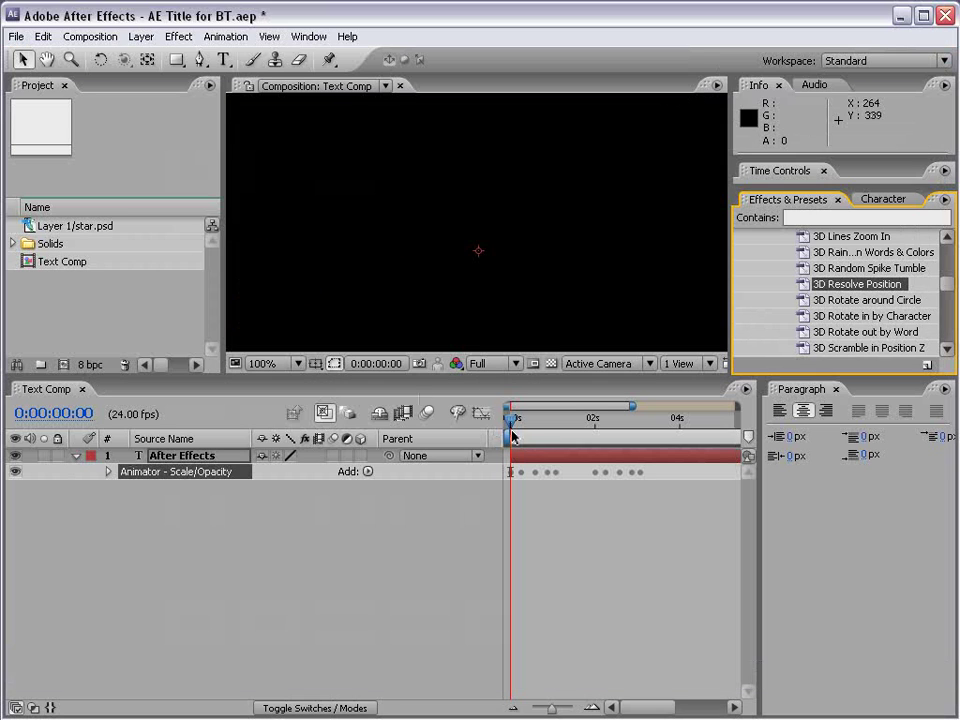
RAM Preview and scrub the Drop Bounce animation, then undo Apply Animation Preset.
drag(511, 419, 555, 428)
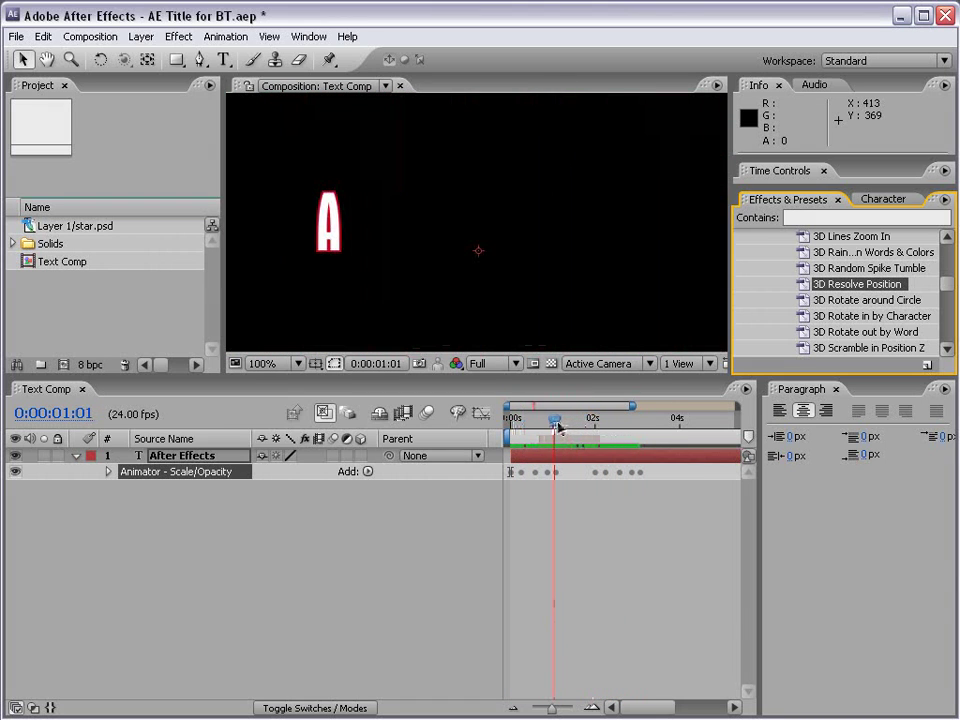
click(780, 170)
click(912, 236)
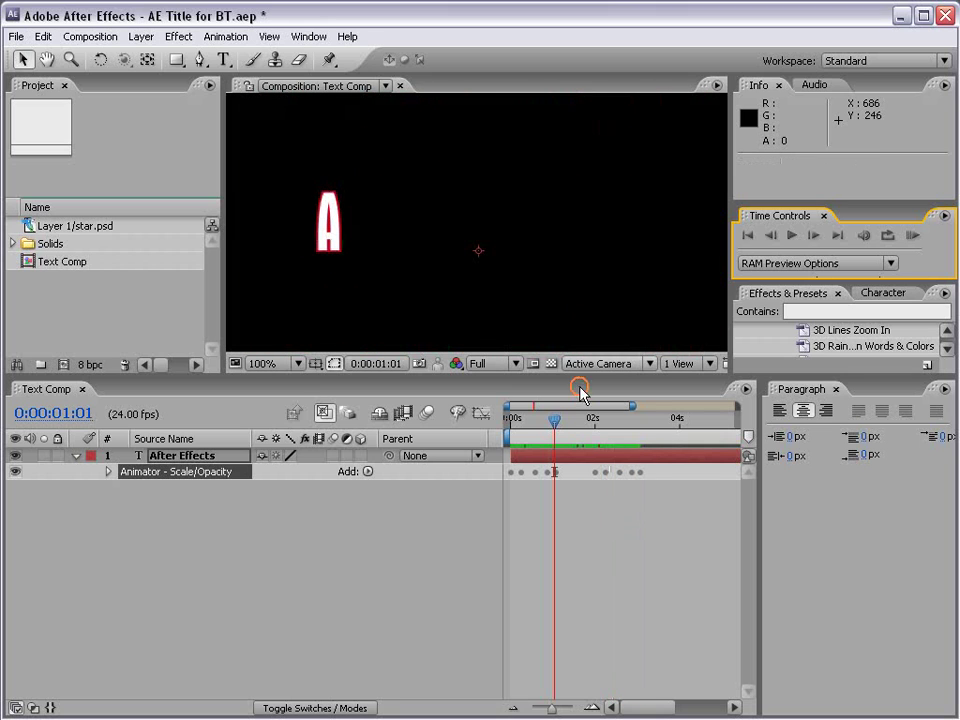
drag(550, 425, 511, 432)
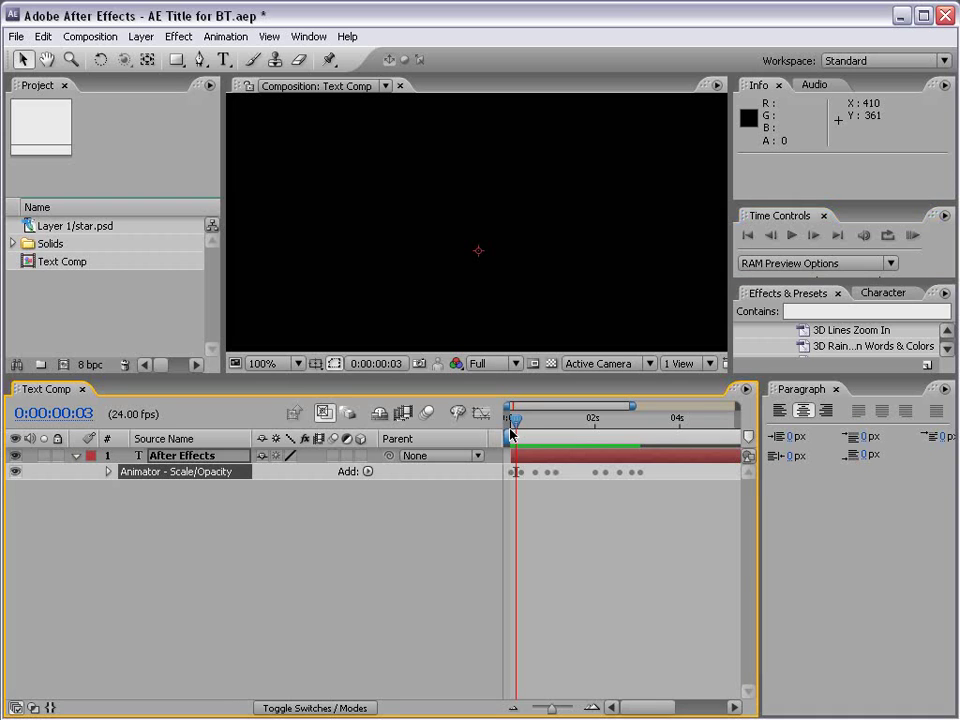
key(ctrl+z)
scroll(471, 236, down, 1)
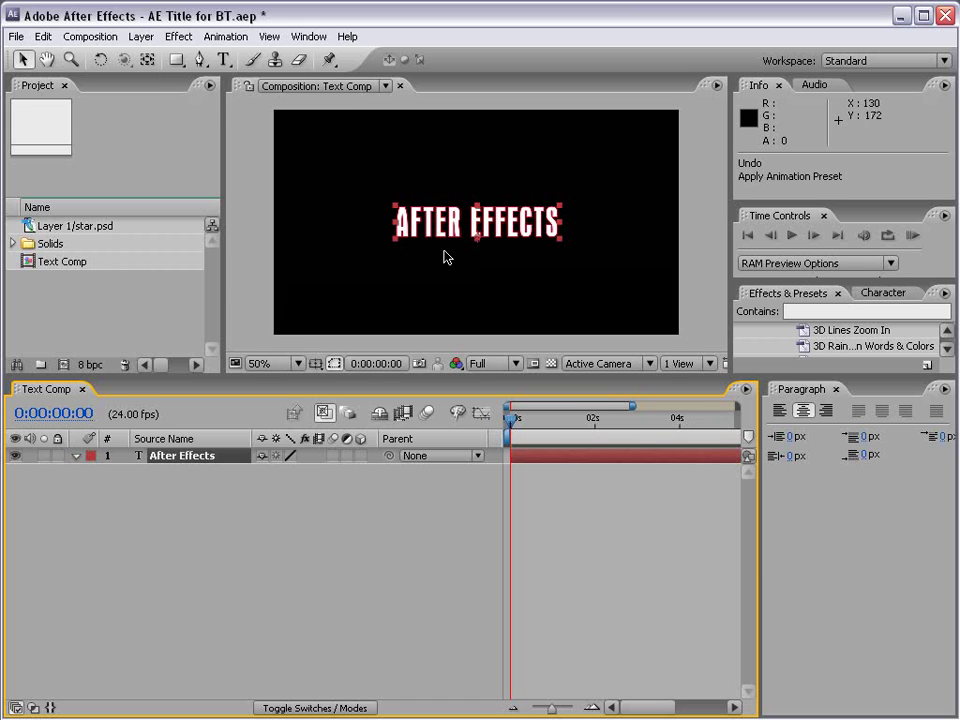
Create the new composition Comp 2 at 864×480, 10 s, 24 fps.
click(90, 37)
click(90, 59)
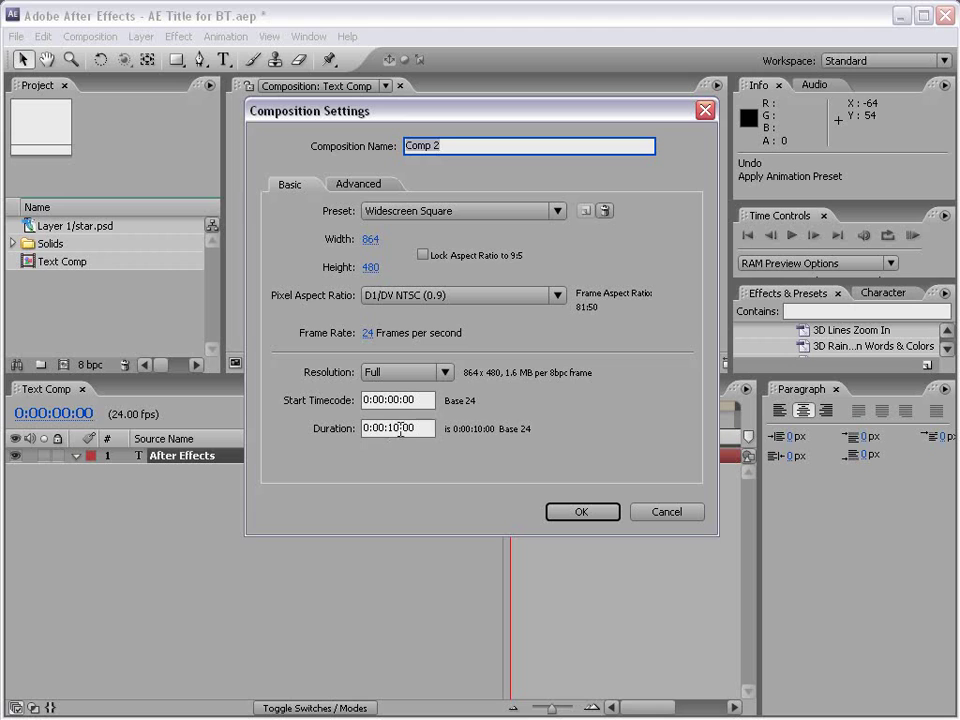
click(582, 512)
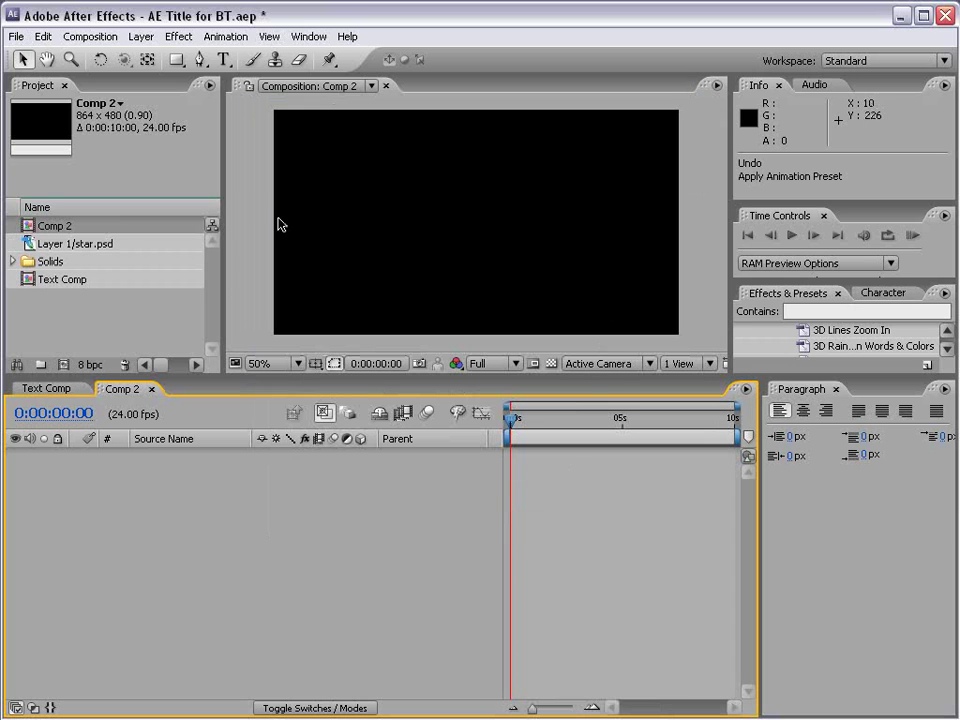
Add star.psd to Comp 2, view it at 100% and check its transparency with the grid.
click(263, 183)
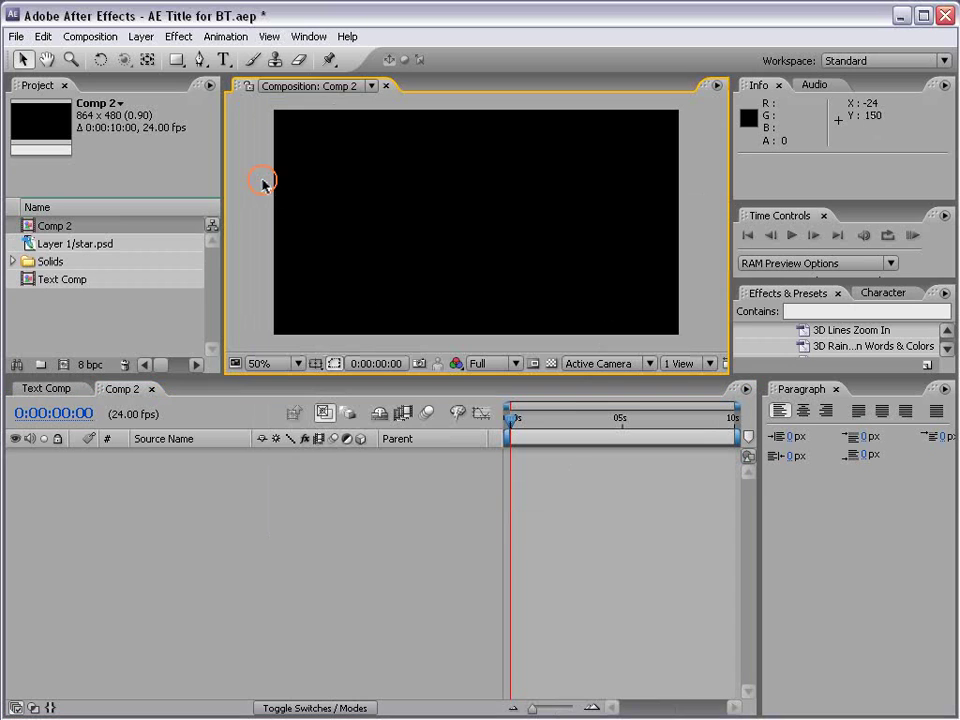
click(40, 243)
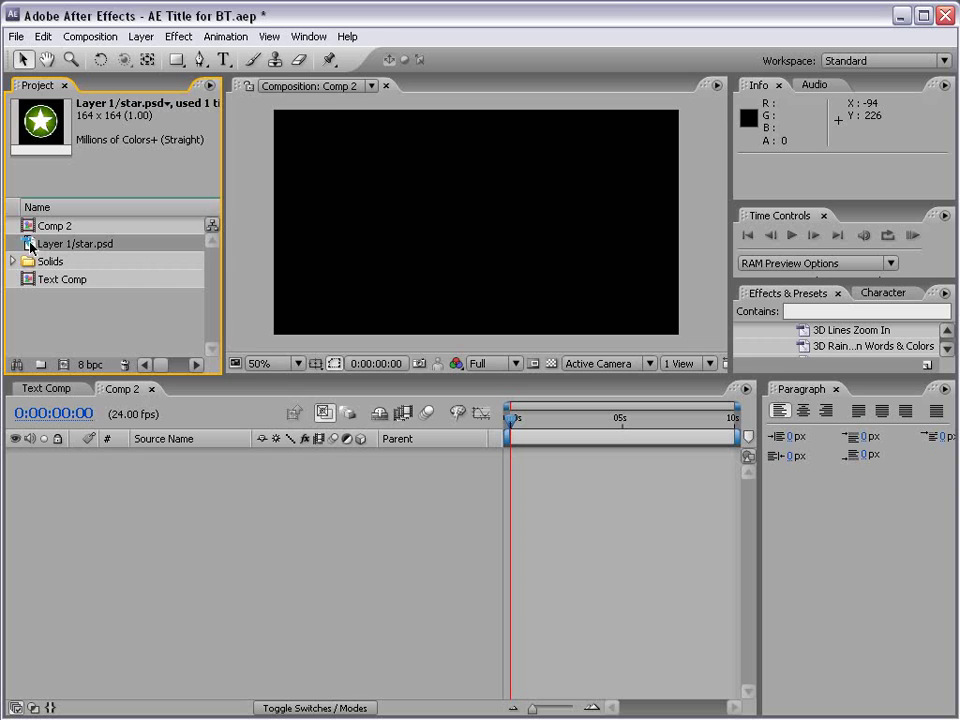
drag(30, 242, 408, 226)
key(period)
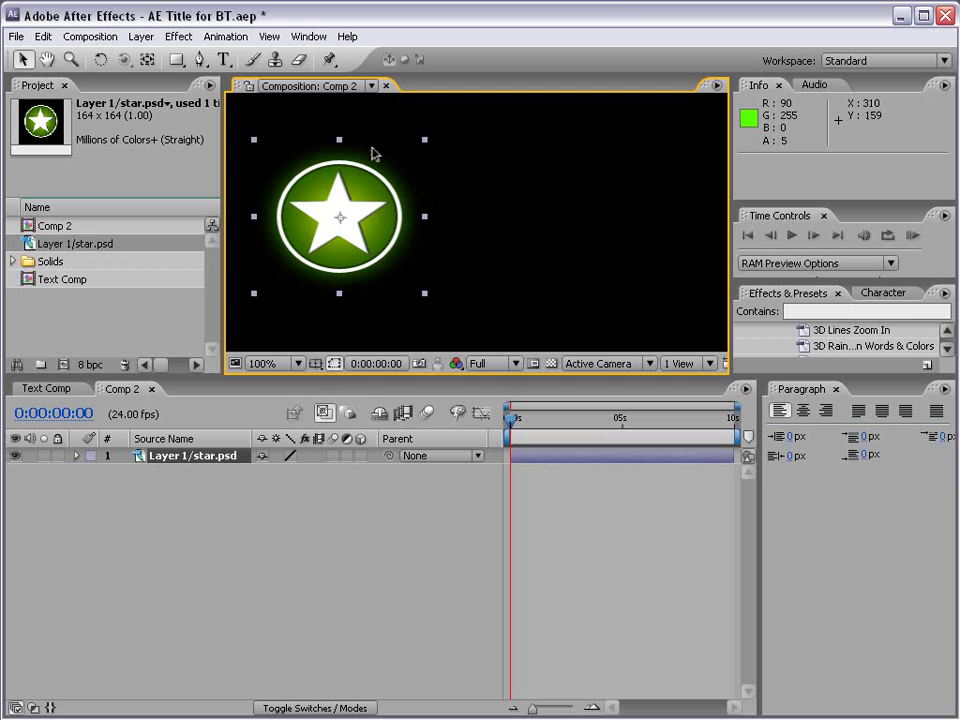
click(551, 363)
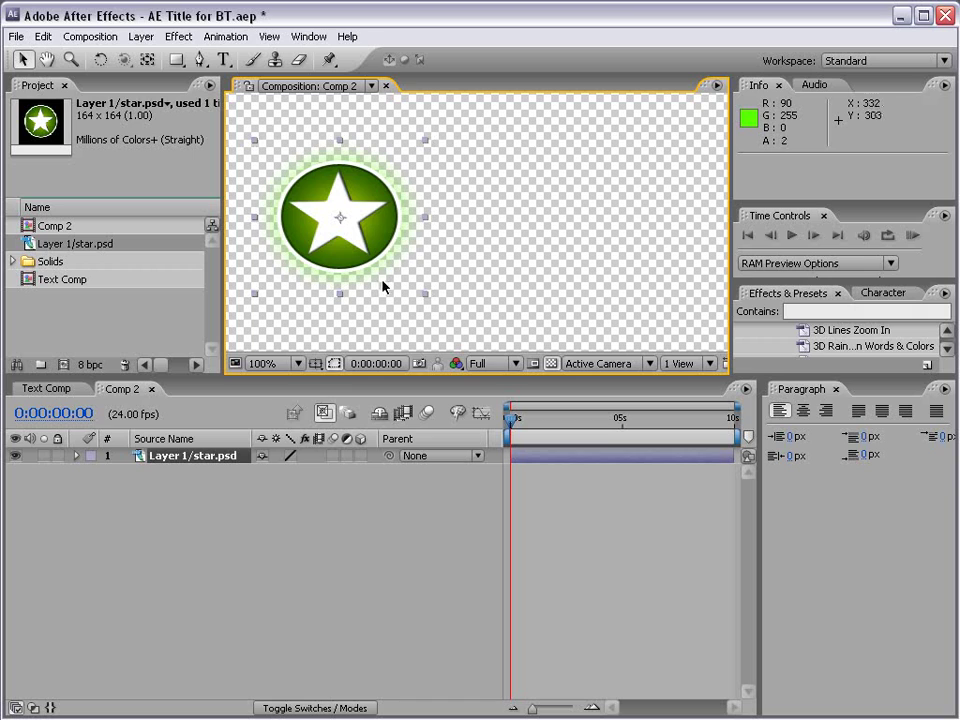
Add an AFTER EFFECTS text layer to the right of the star.
click(551, 363)
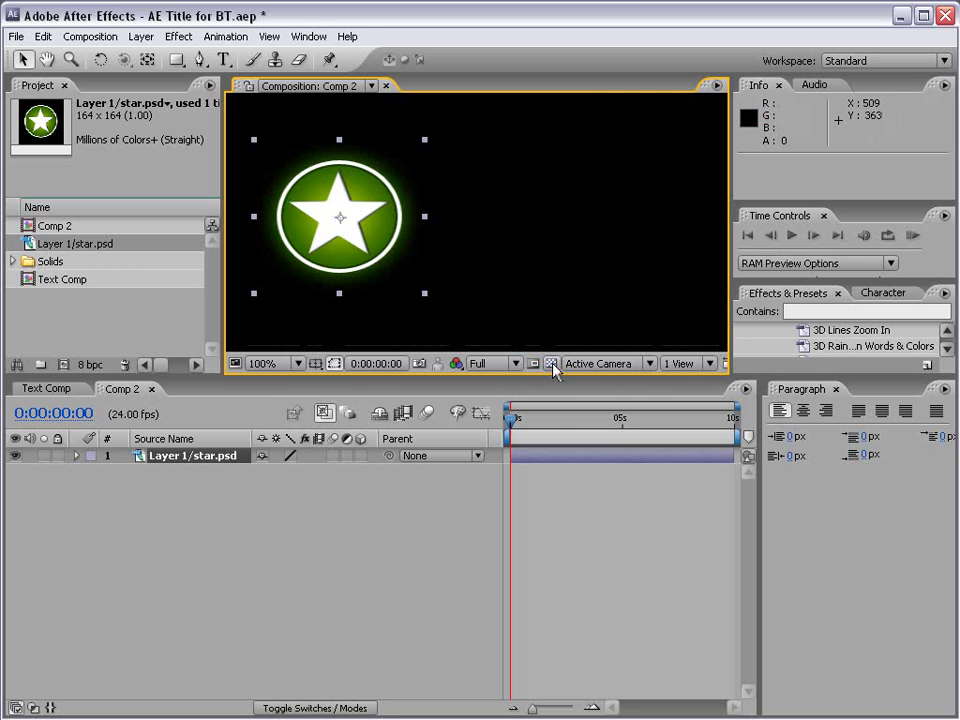
click(224, 61)
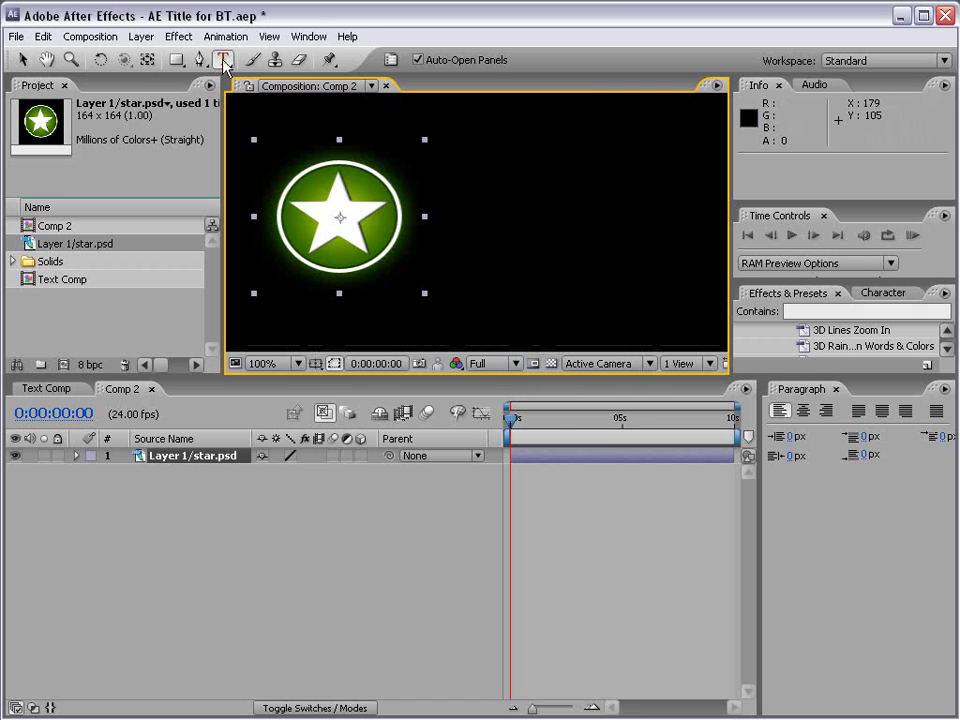
click(442, 190)
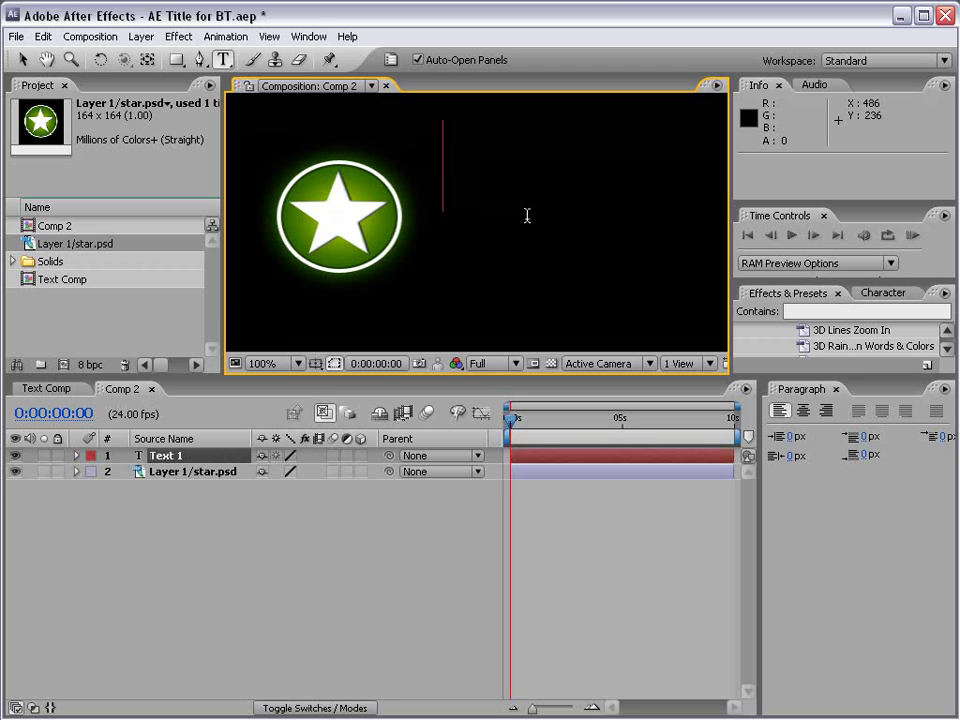
text(AFTE)
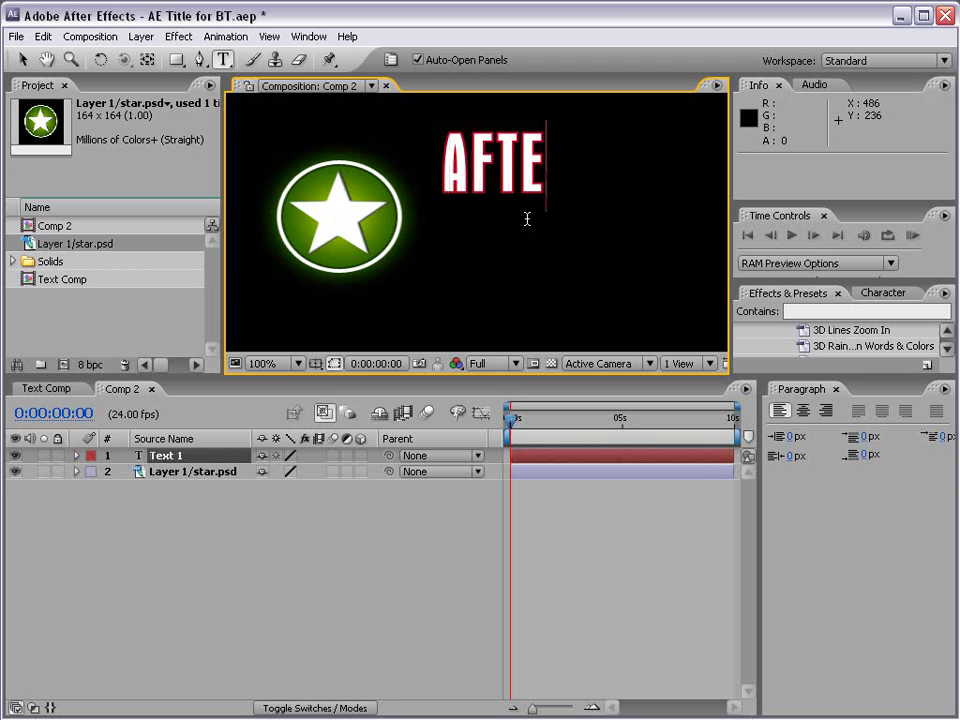
text(R EFFECTS)
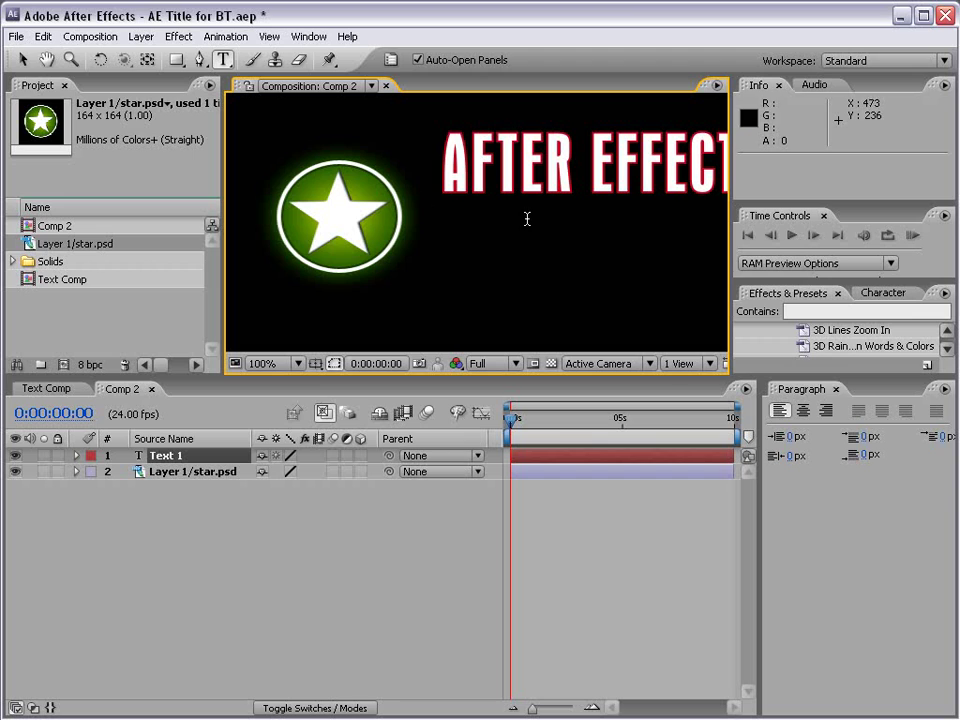
click(24, 60)
key(comma)
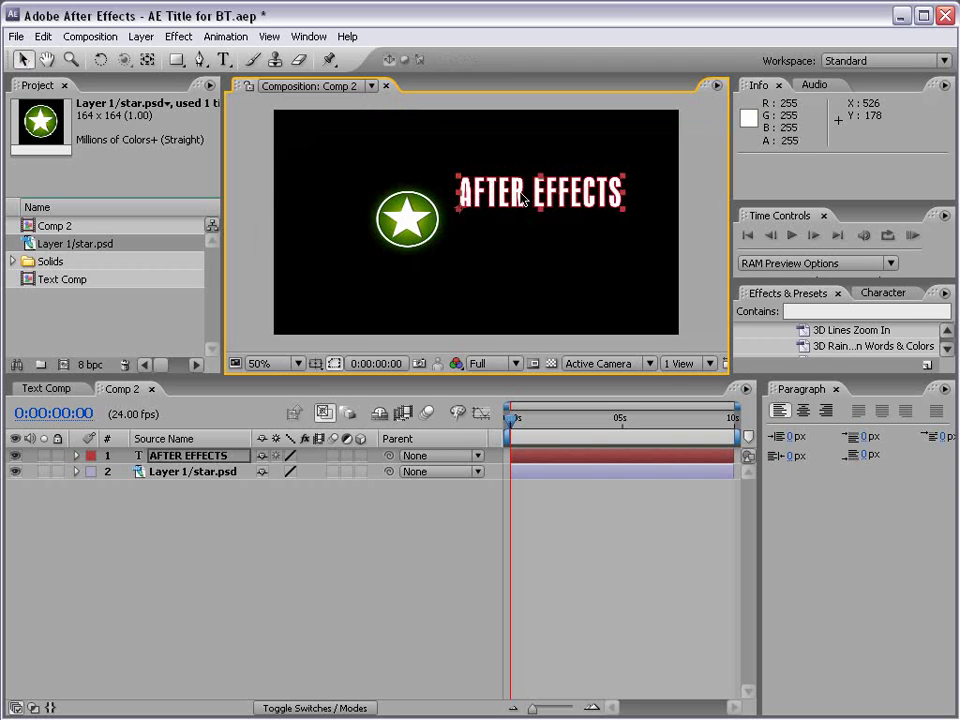
Set the text's stroke colour to None in the Character panel to remove the red outline.
click(880, 293)
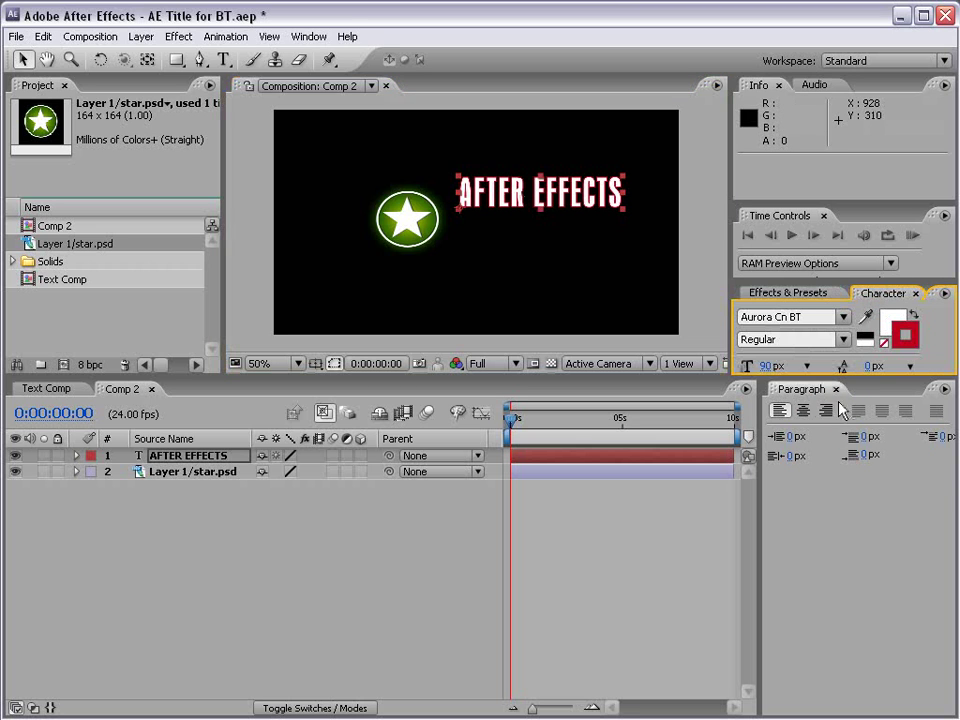
drag(842, 378, 840, 424)
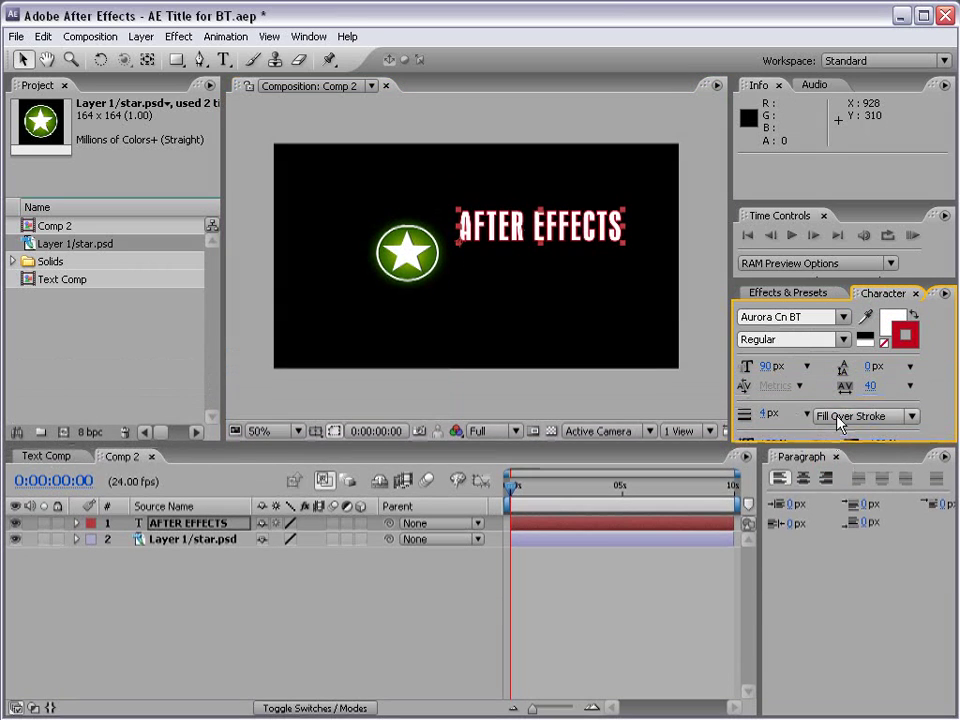
click(883, 343)
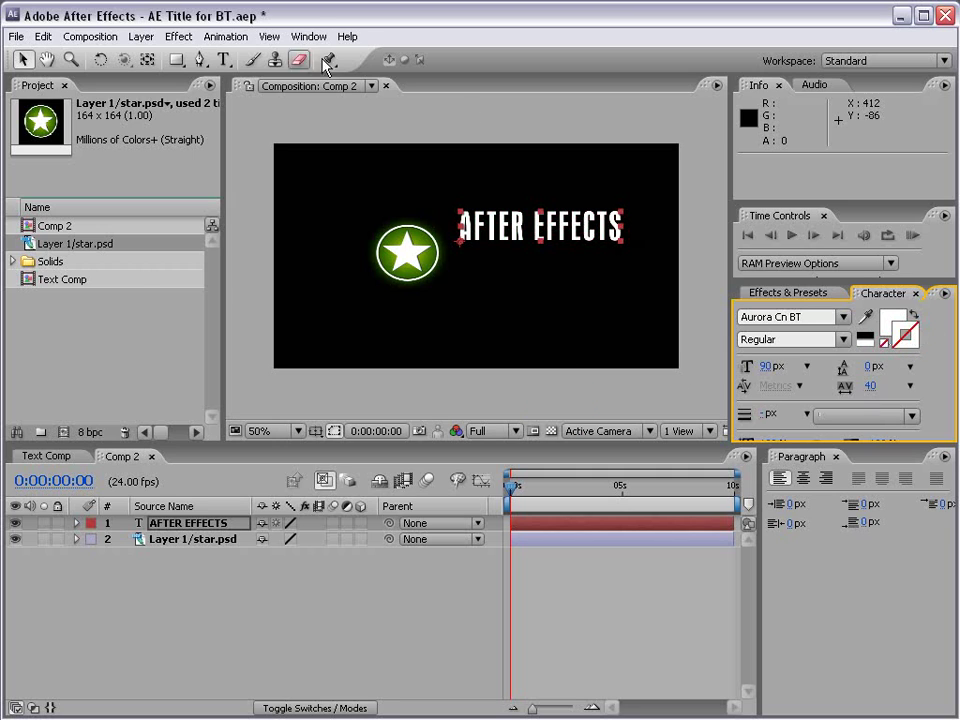
double_click(588, 229)
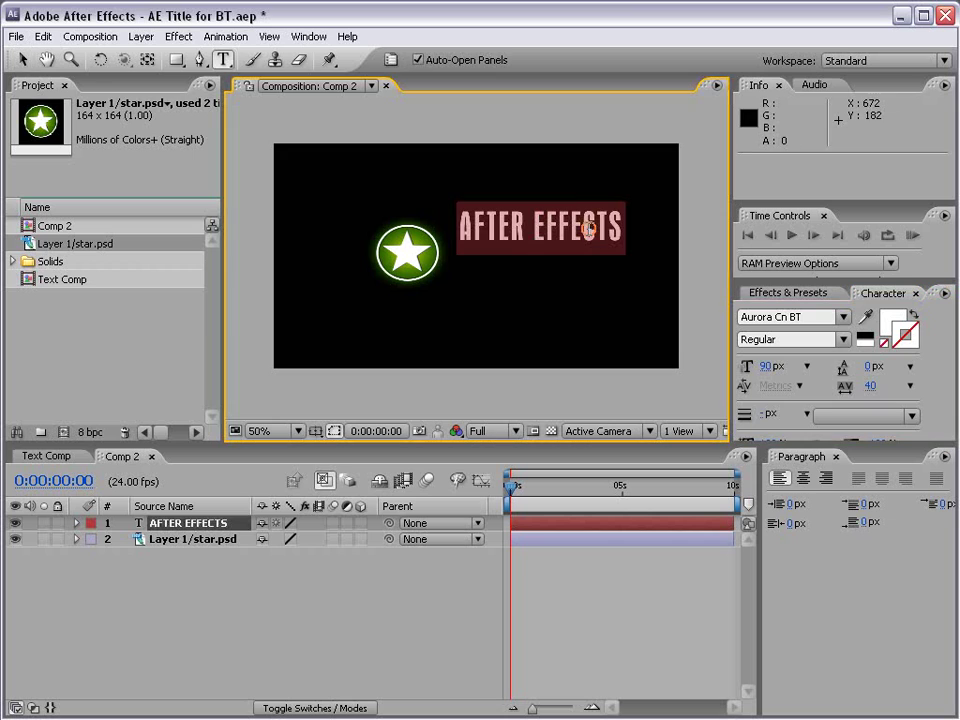
Reduce the AFTER EFFECTS font size to 54 px.
click(22, 59)
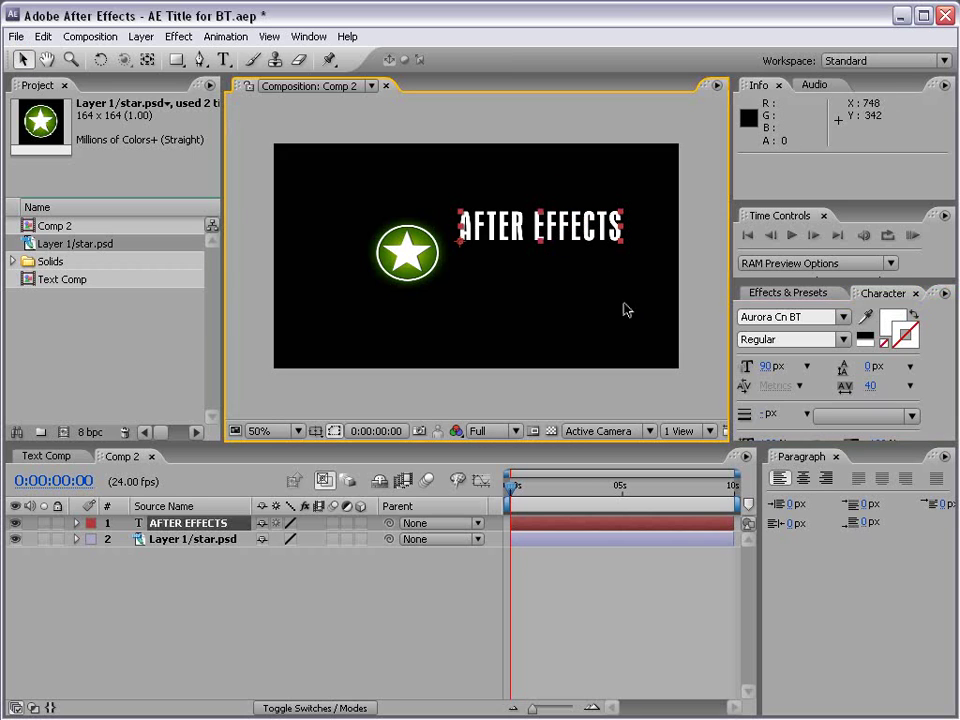
drag(765, 366, 735, 366)
click(488, 245)
Duplicate the AFTER EFFECTS layer, move the copy slightly lower, and enlarge it to 76 px.
click(488, 245)
click(170, 523)
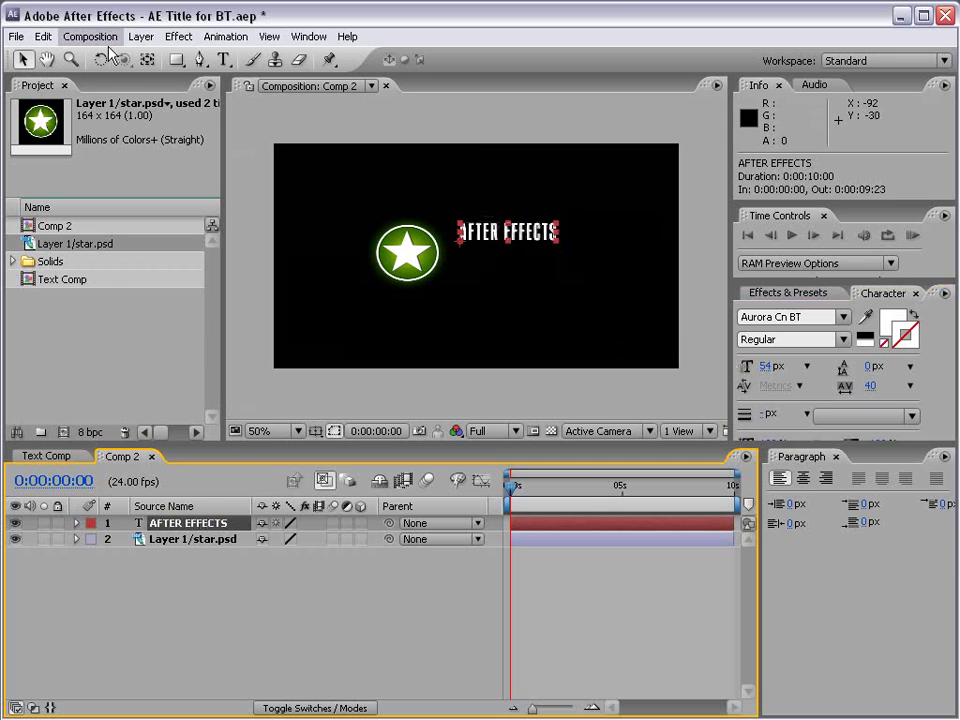
click(42, 37)
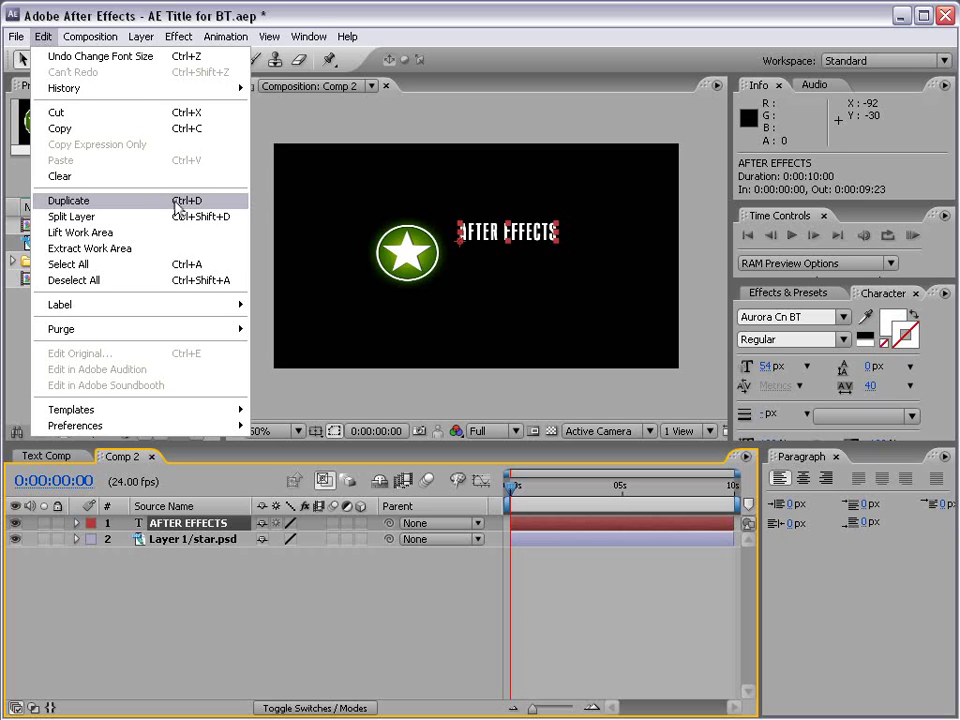
click(124, 203)
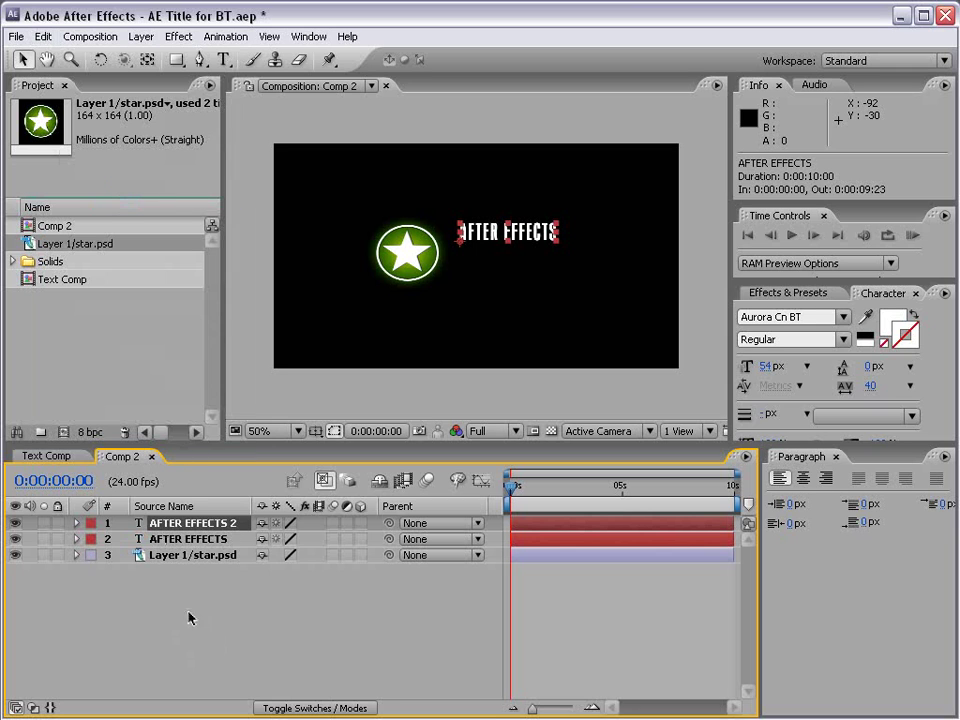
drag(530, 253, 530, 258)
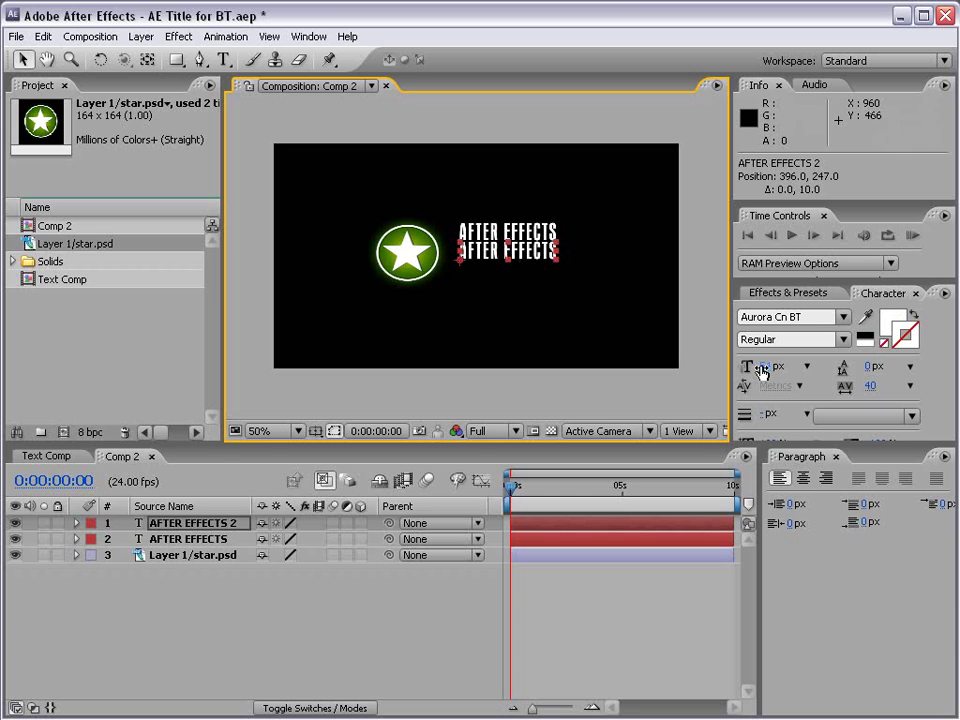
drag(763, 372, 825, 372)
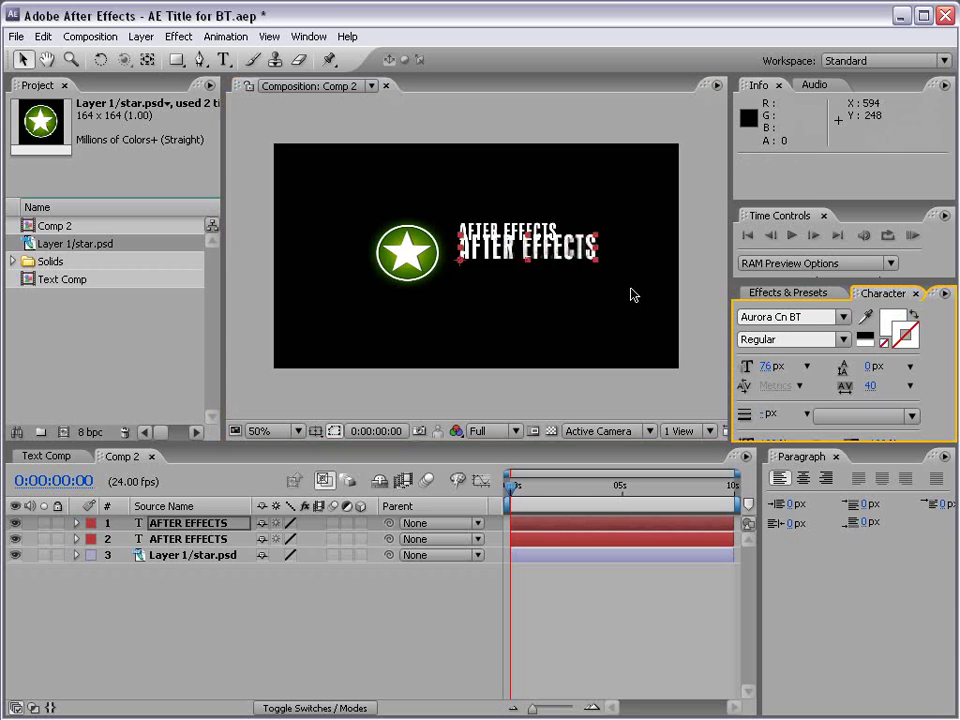
Retype the lower copy as BASIC TRAINING in all caps and move it further below.
double_click(565, 252)
text(BN)
key(BackSpace)
key(BackSpace)
text(BASIC T)
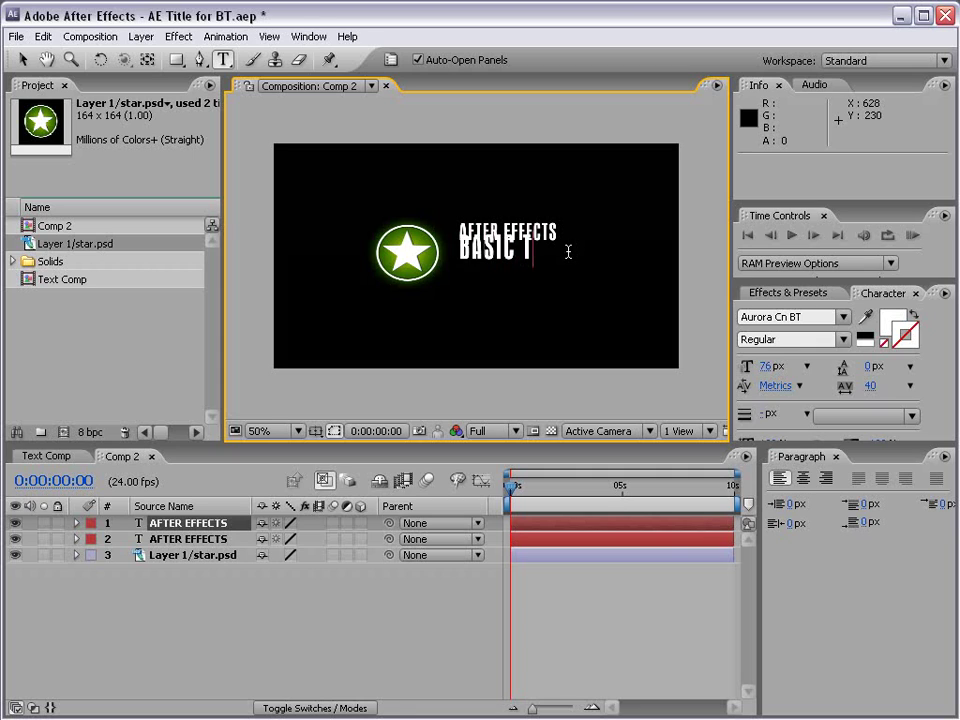
text(RAINING)
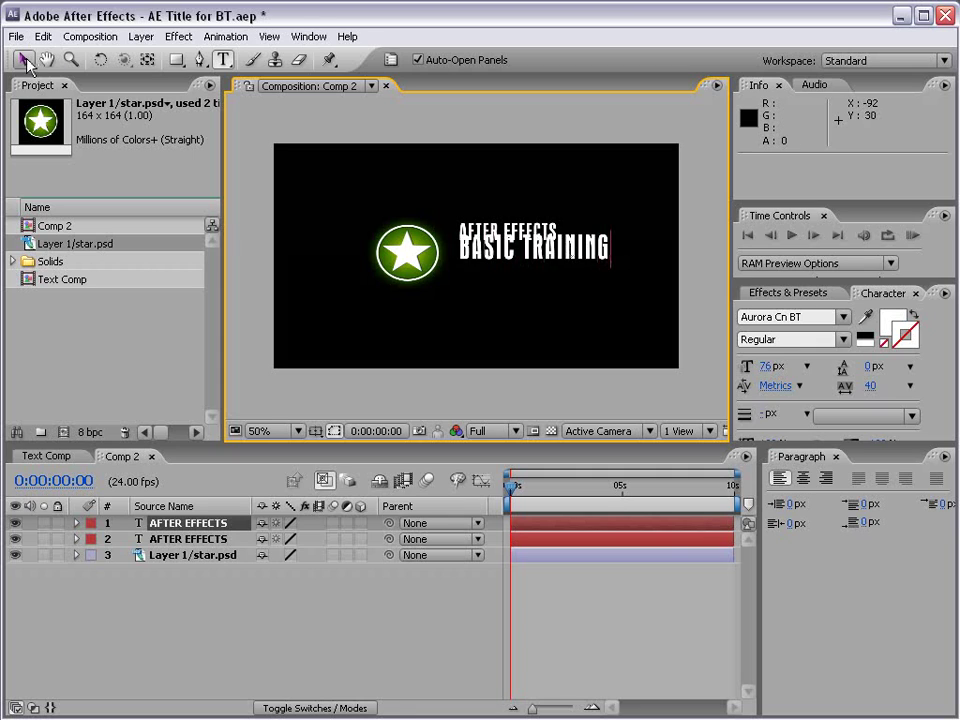
click(23, 60)
drag(791, 286, 805, 212)
click(824, 426)
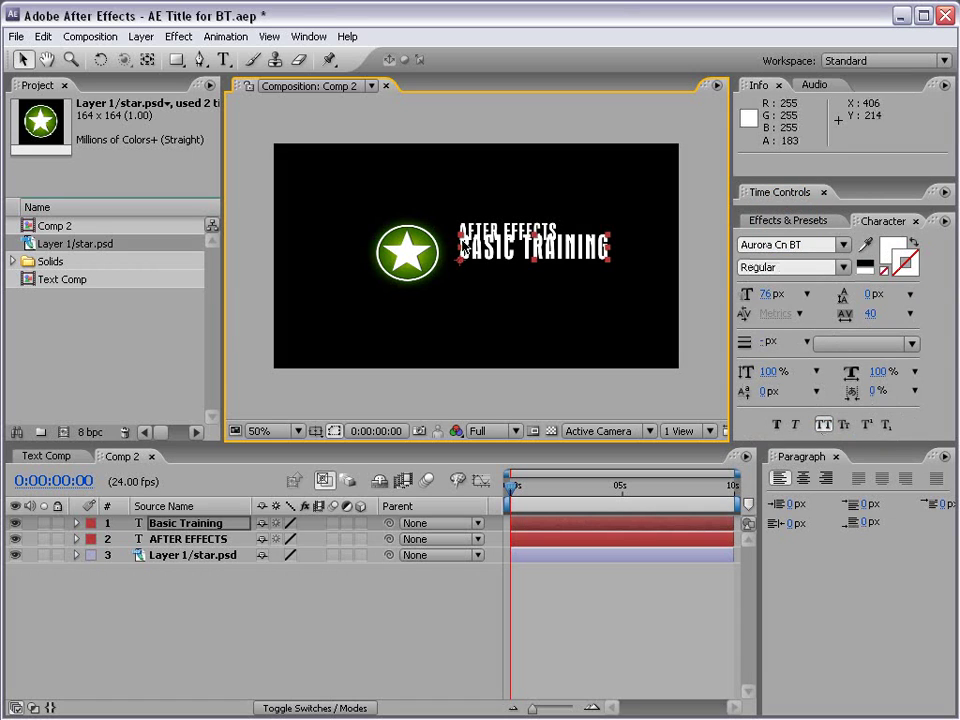
drag(496, 250, 497, 268)
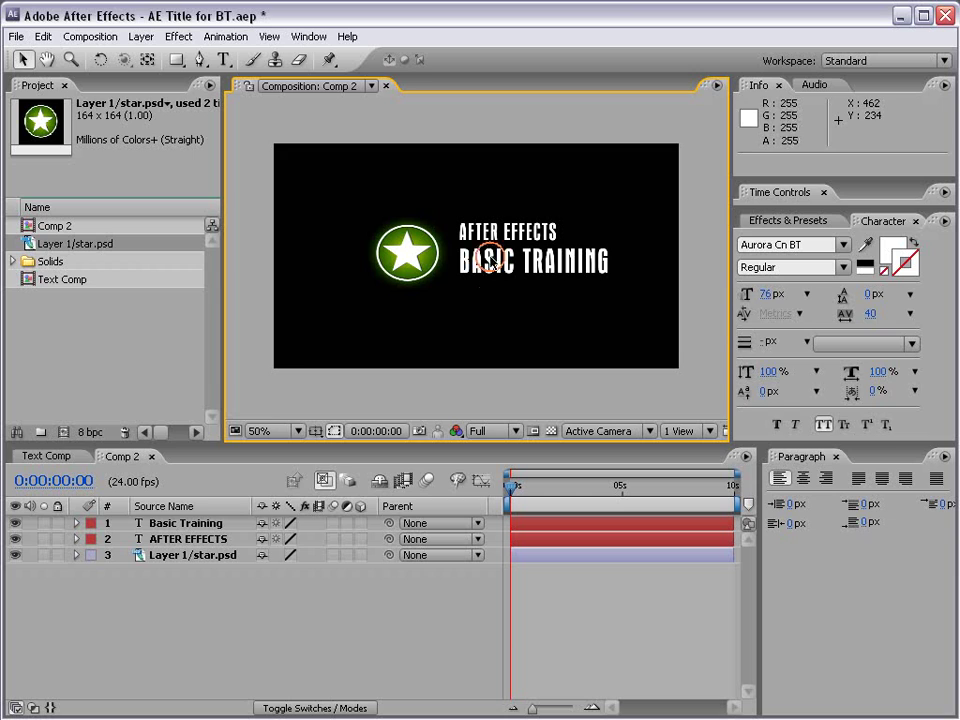
Select both text layers and nudge them together down and to the left.
click(467, 233)
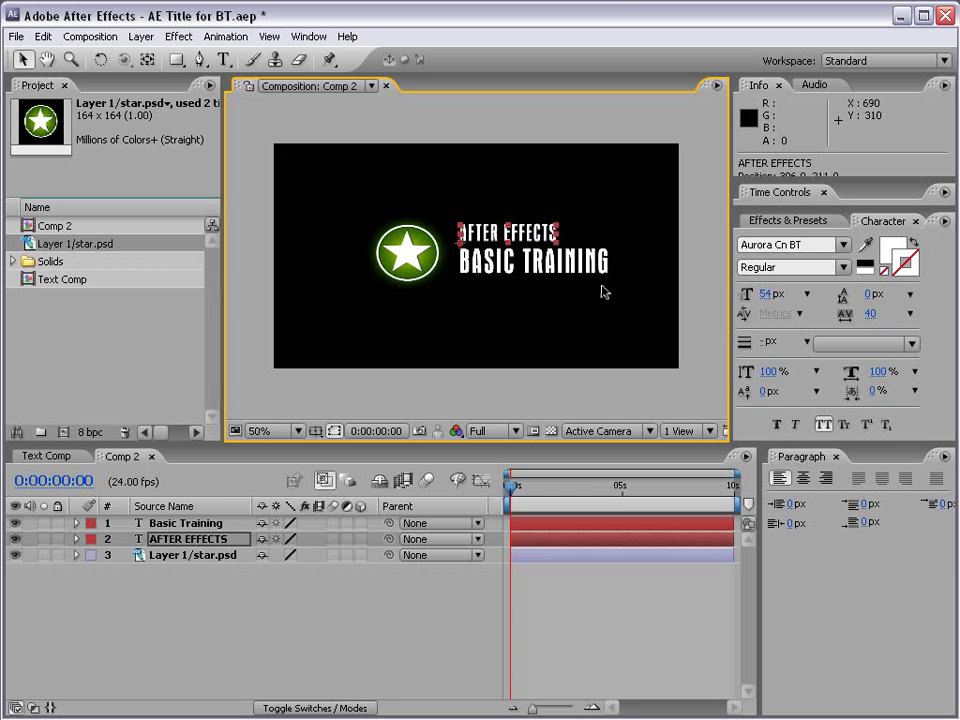
click(506, 392)
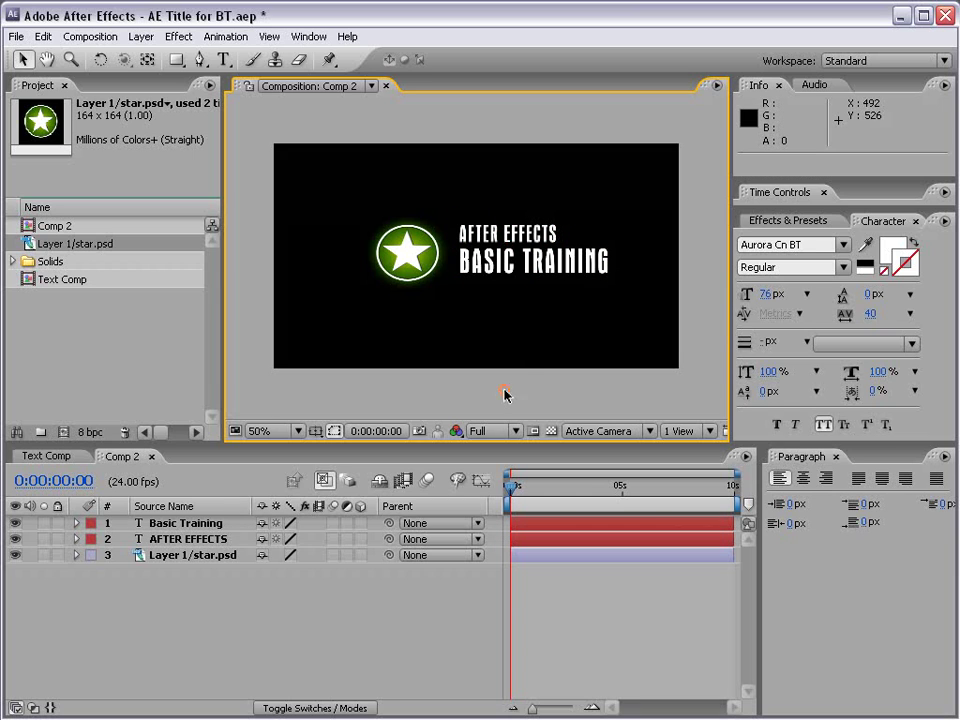
click(470, 235)
shift+click(465, 256)
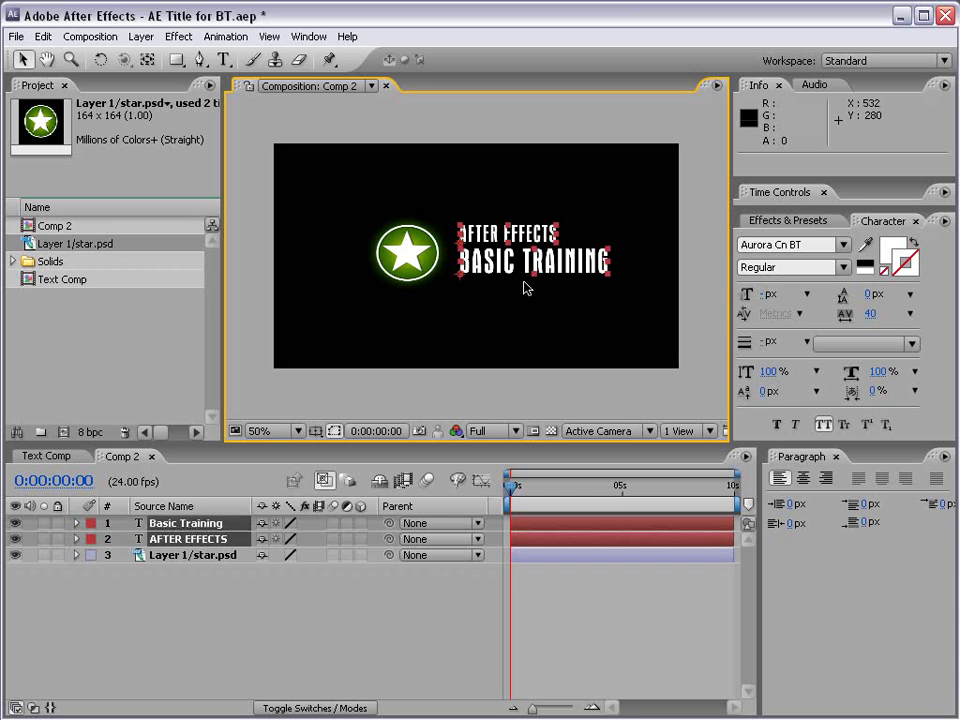
drag(518, 262, 492, 281)
click(492, 281)
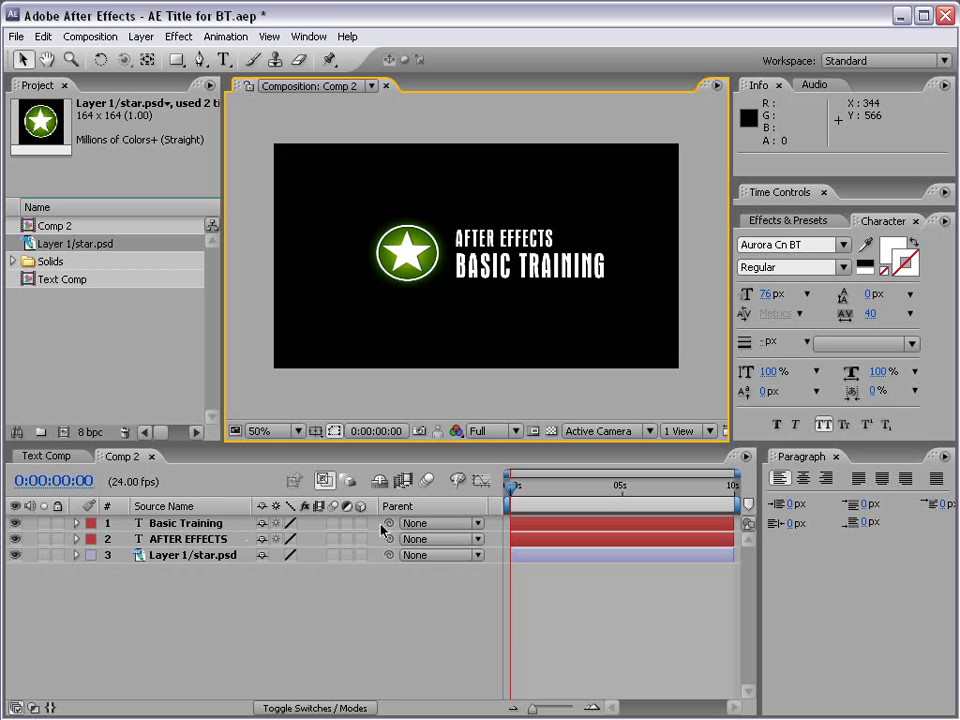
drag(389, 539, 204, 553)
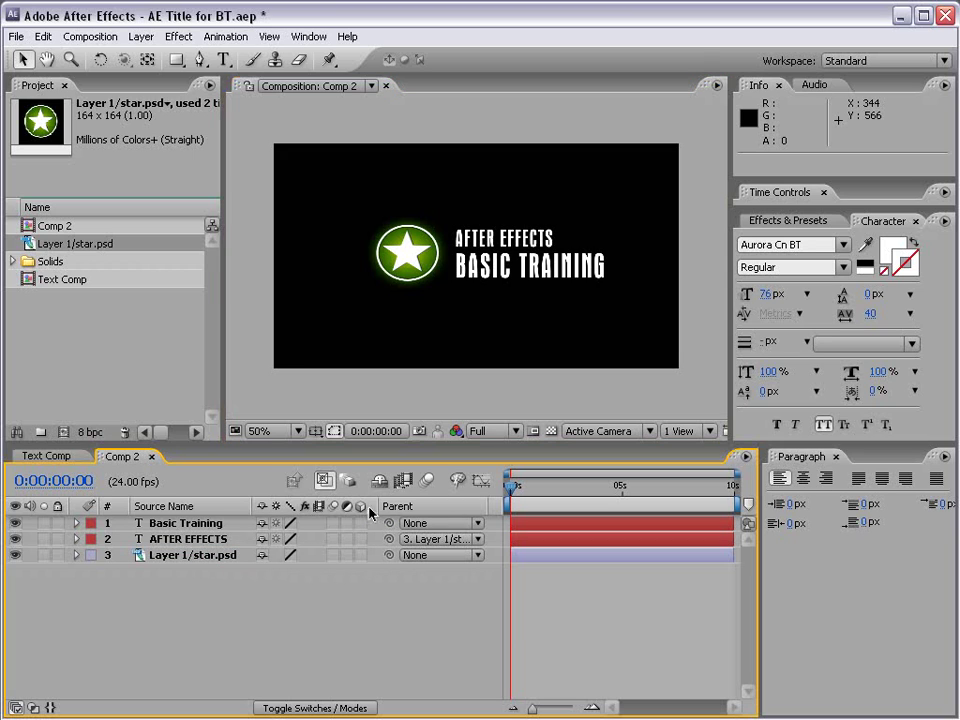
drag(388, 523, 207, 557)
click(207, 555)
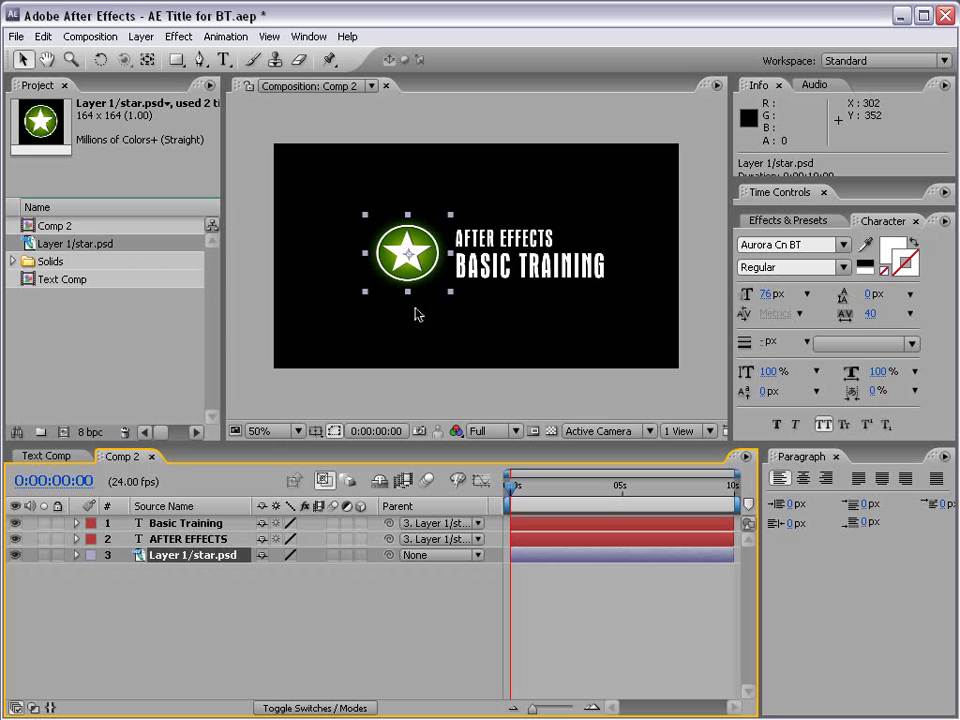
key(w)
mouse_move(369, 262)
mouse_down()
mouse_move(381, 270)
mouse_move(374, 249)
mouse_up()
key(ctrl+z)
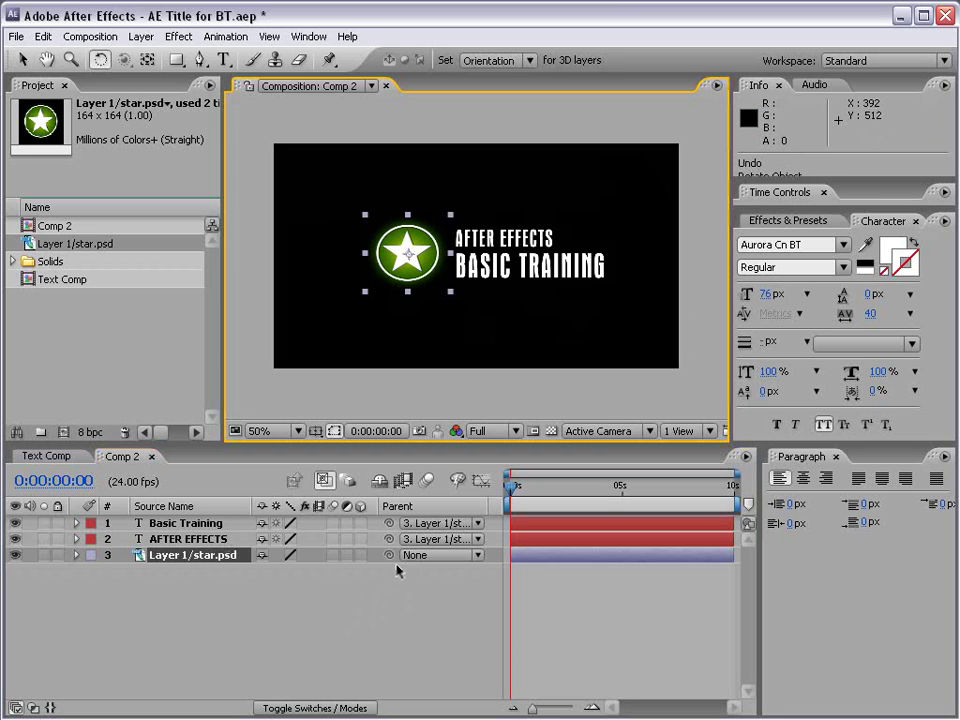
key(ctrl+z)
click(321, 568)
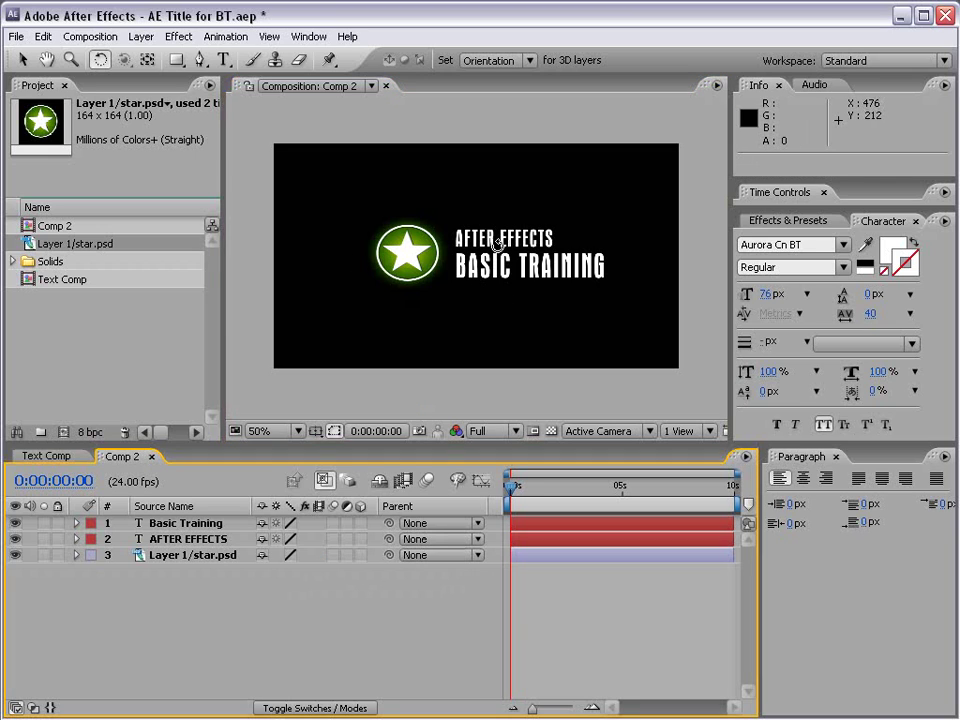
click(22, 60)
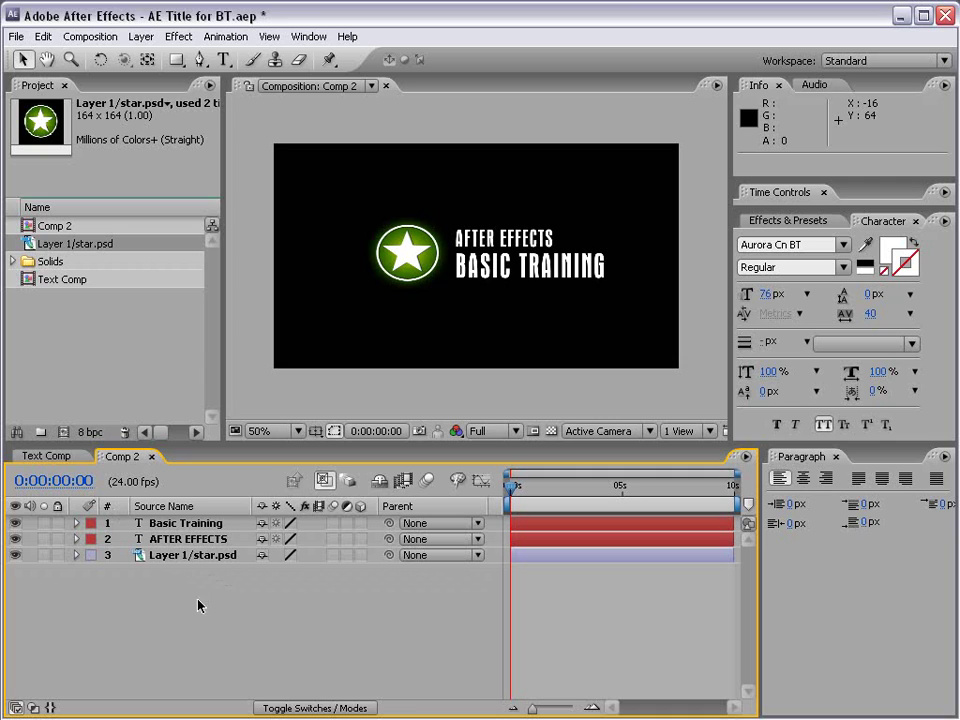
click(170, 524)
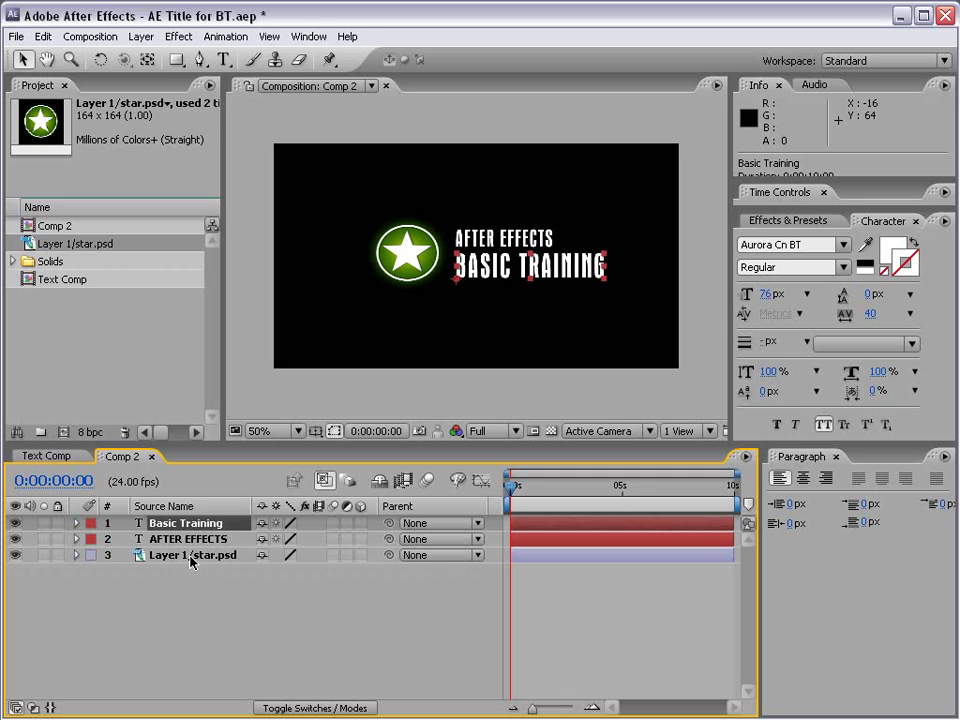
Pre-compose the star and both text layers into a LOGO composition, then nudge it in frame.
shift+click(190, 556)
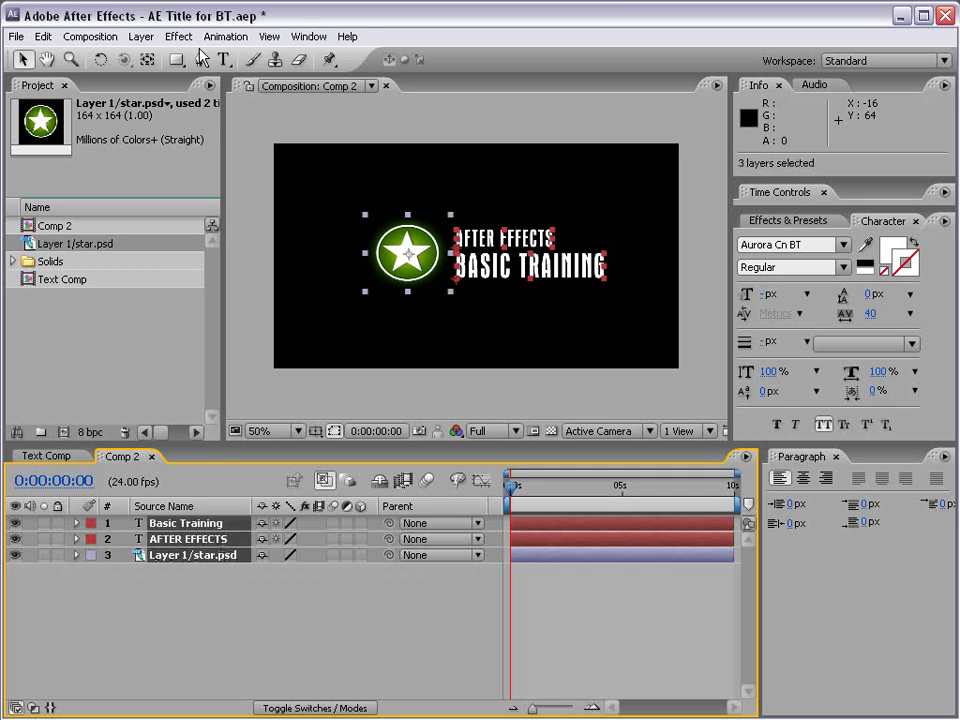
click(140, 36)
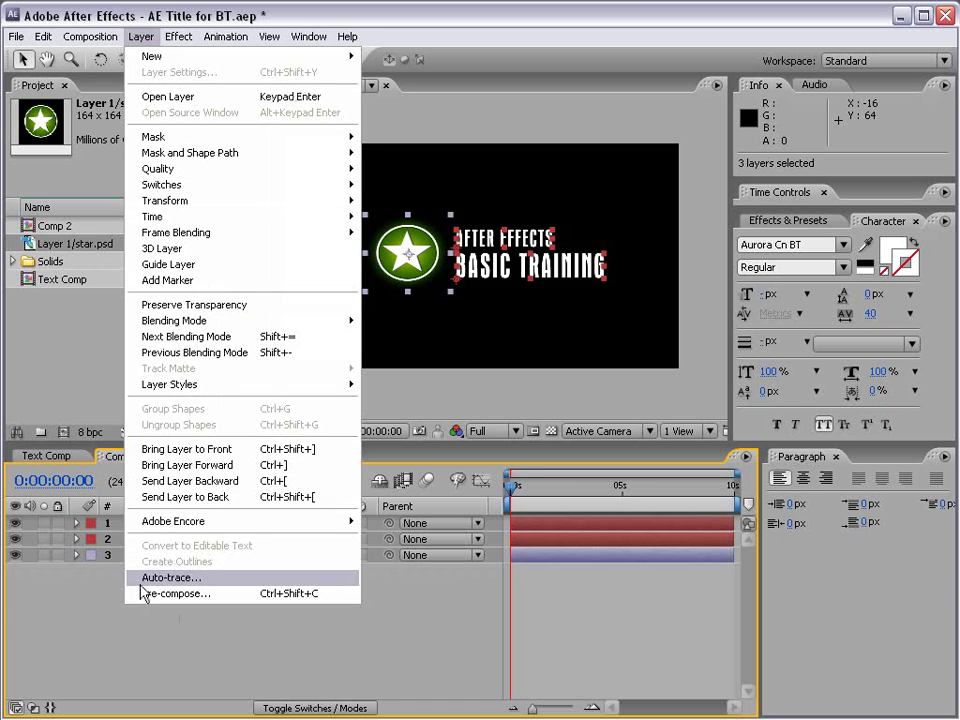
click(180, 594)
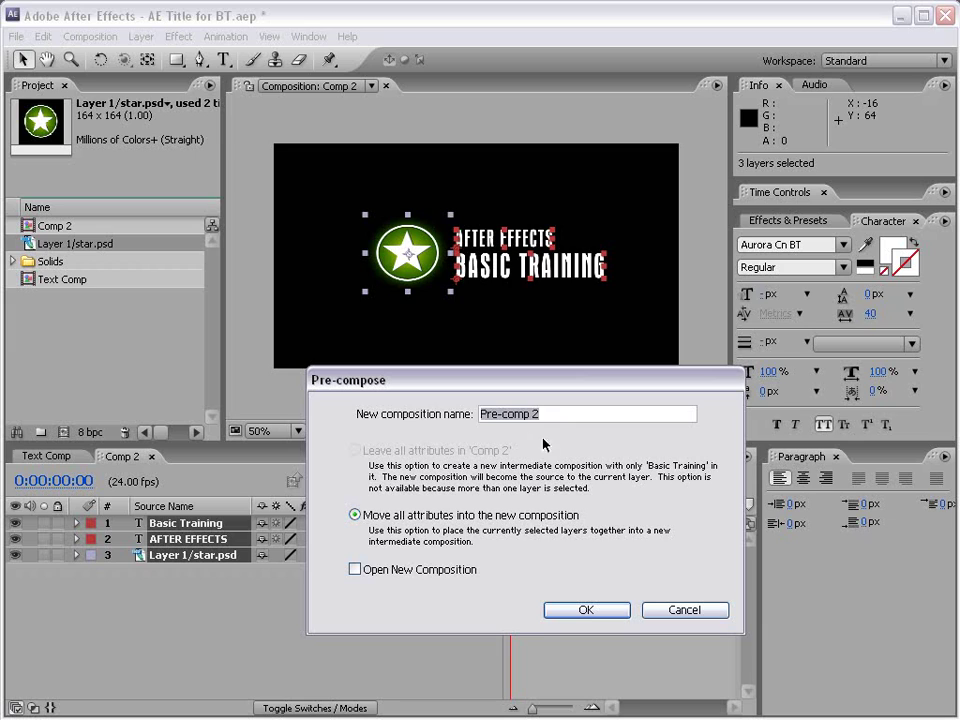
text(LOGO)
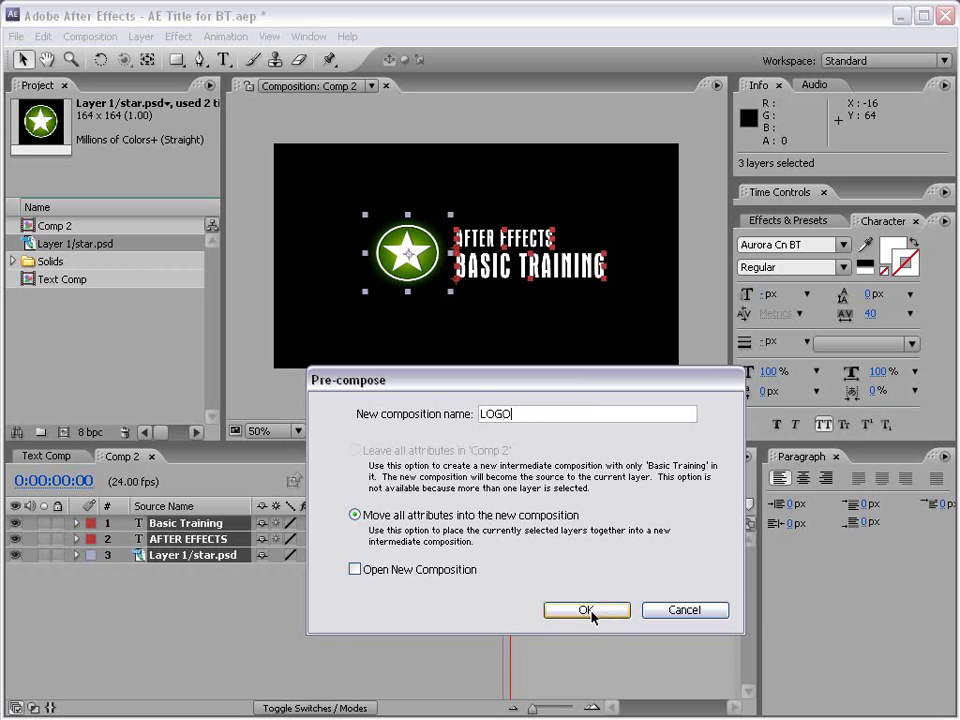
click(584, 611)
click(165, 526)
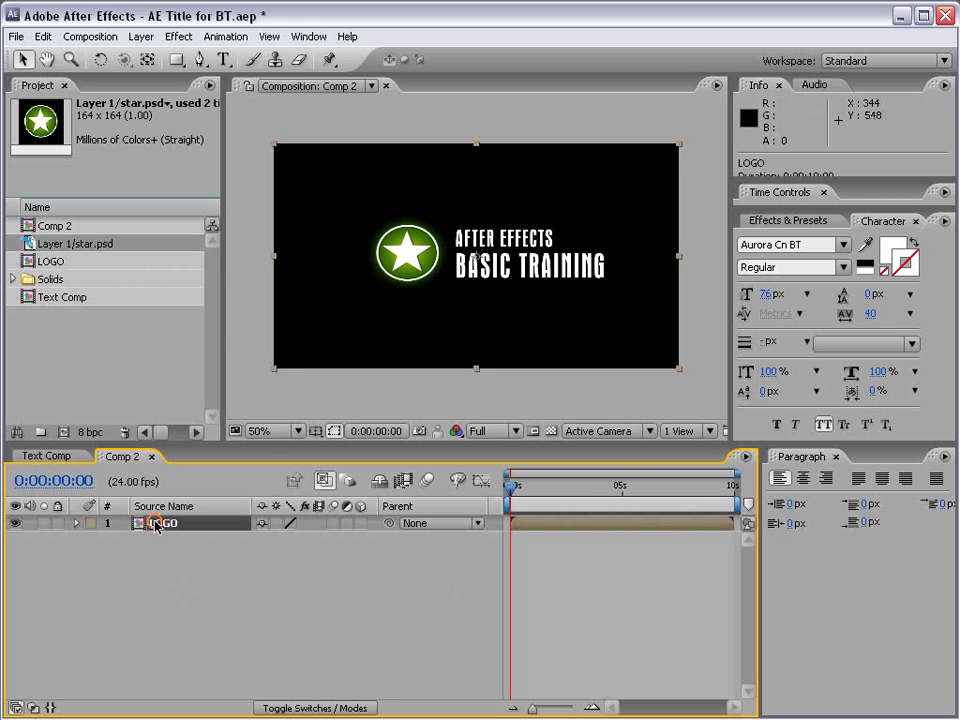
drag(488, 237, 518, 248)
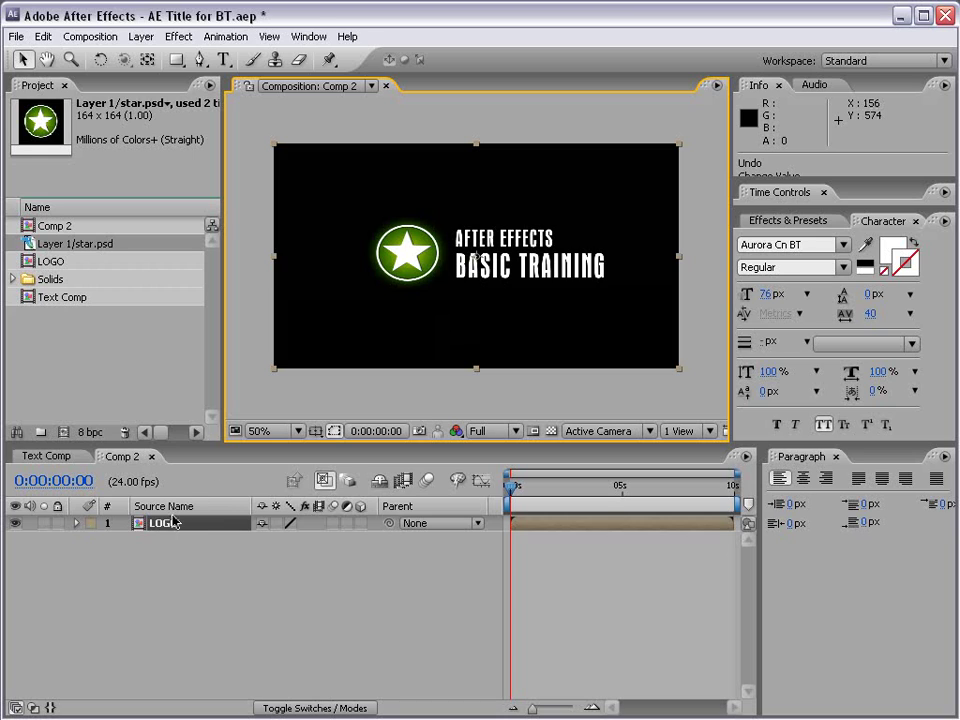
click(30, 261)
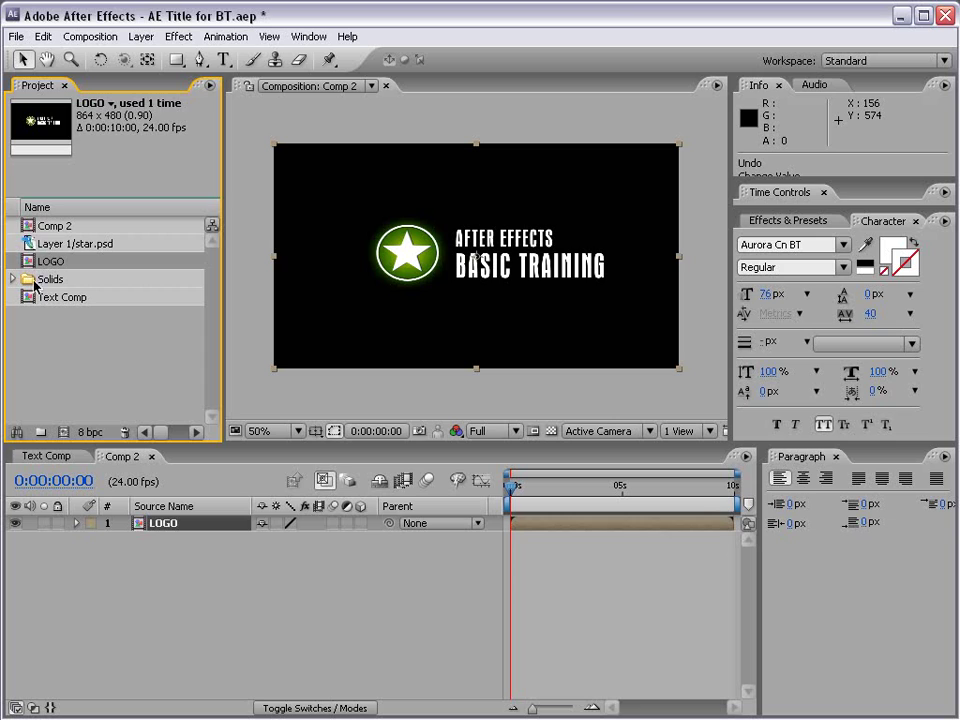
double_click(28, 262)
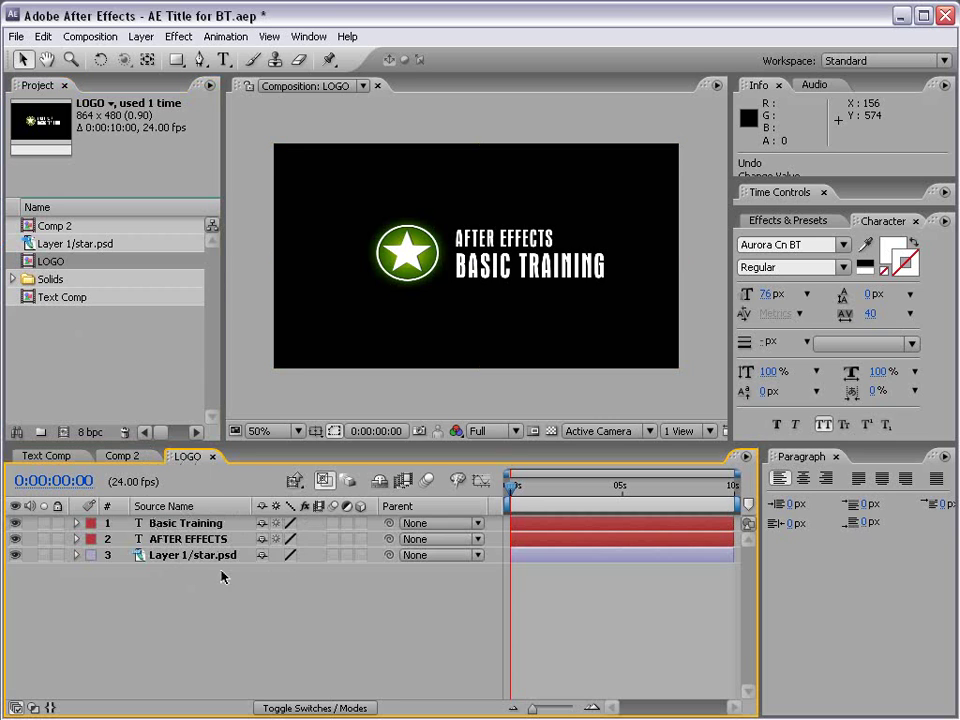
drag(516, 495, 441, 514)
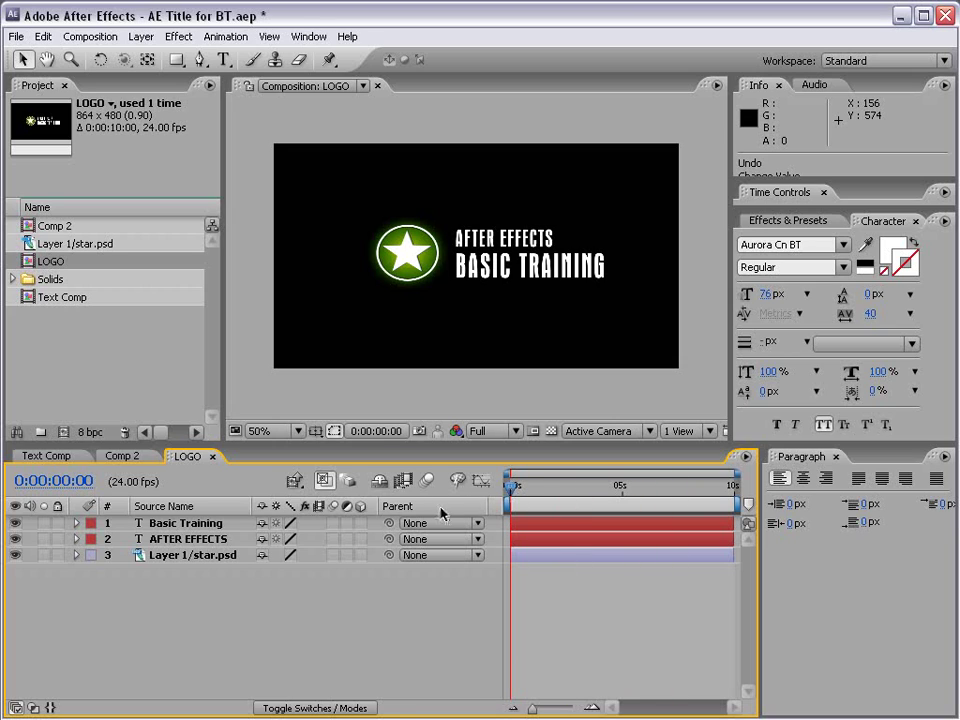
click(212, 456)
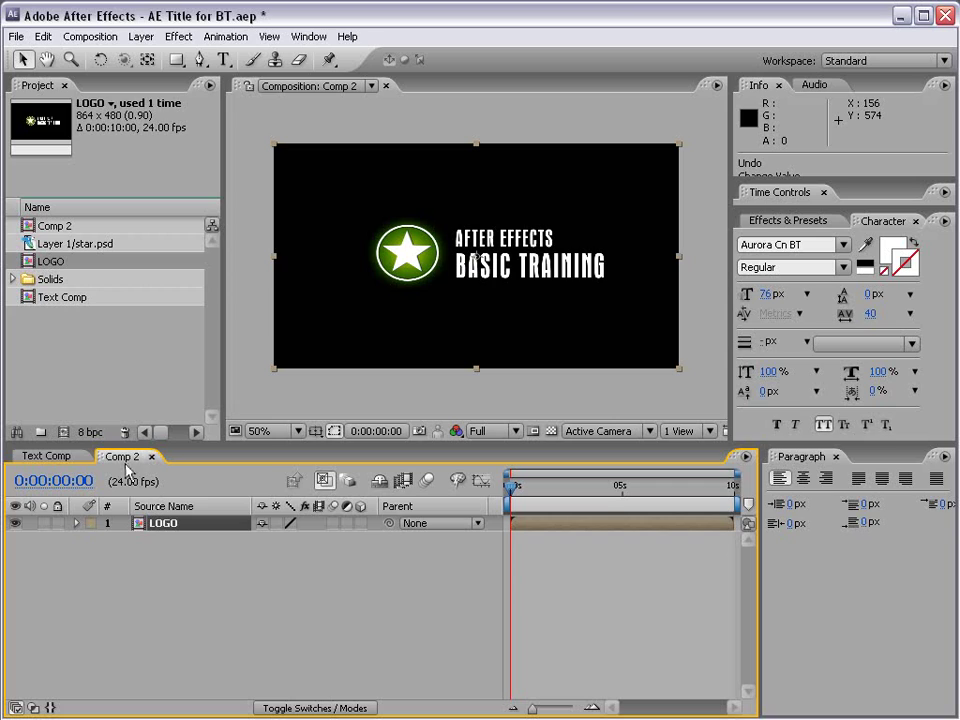
drag(532, 488, 510, 510)
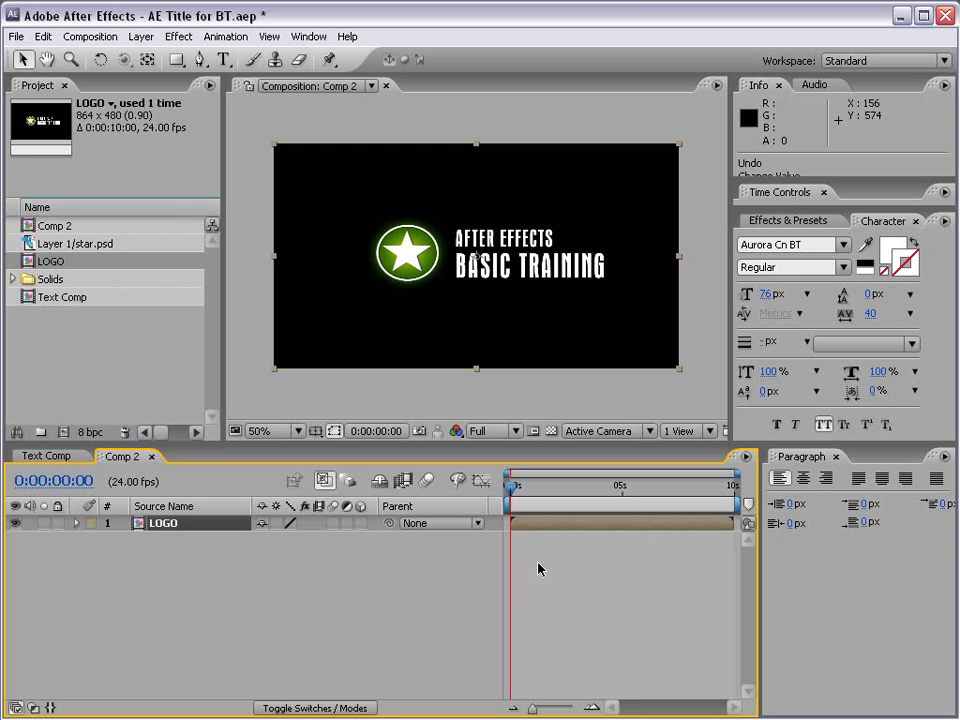
Create a comp-sized 864×480 black solid and place it beneath the LOGO layer.
click(141, 36)
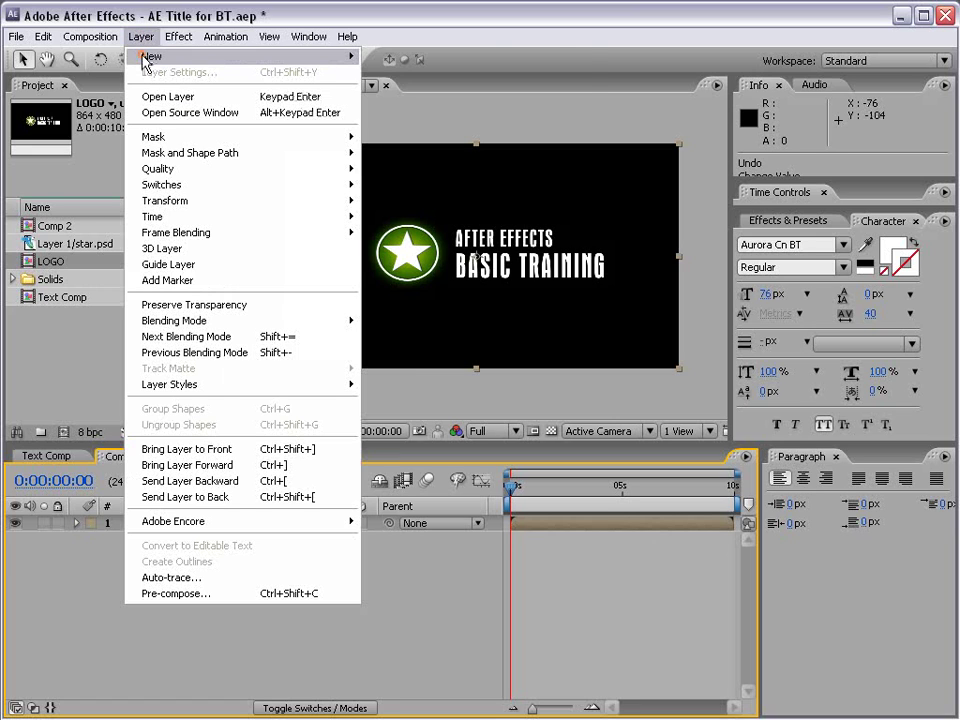
mouse_move(147, 57)
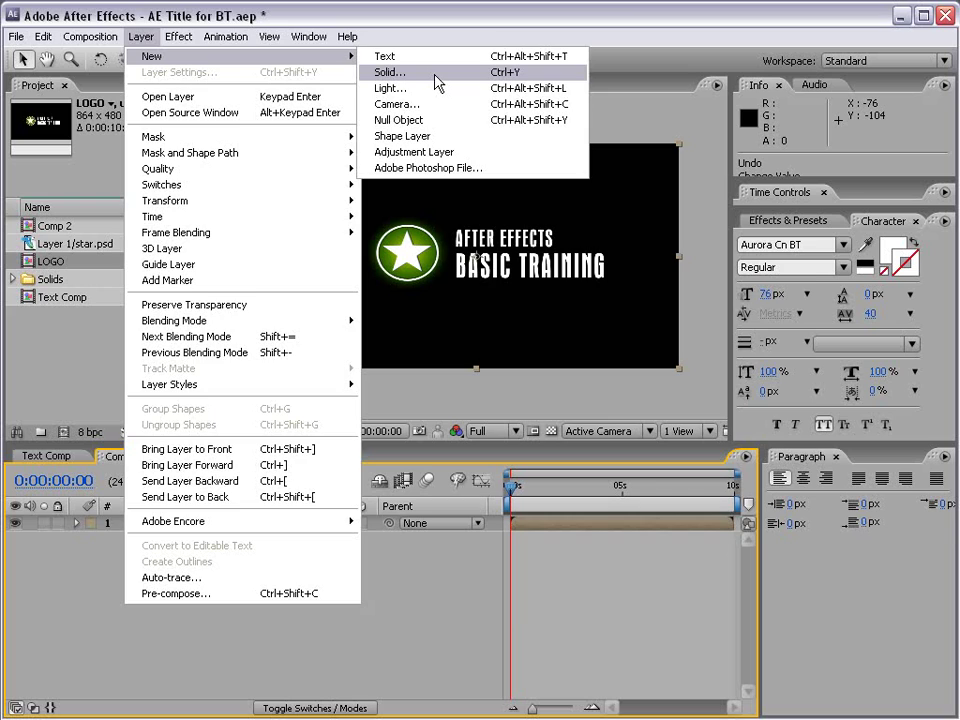
click(436, 81)
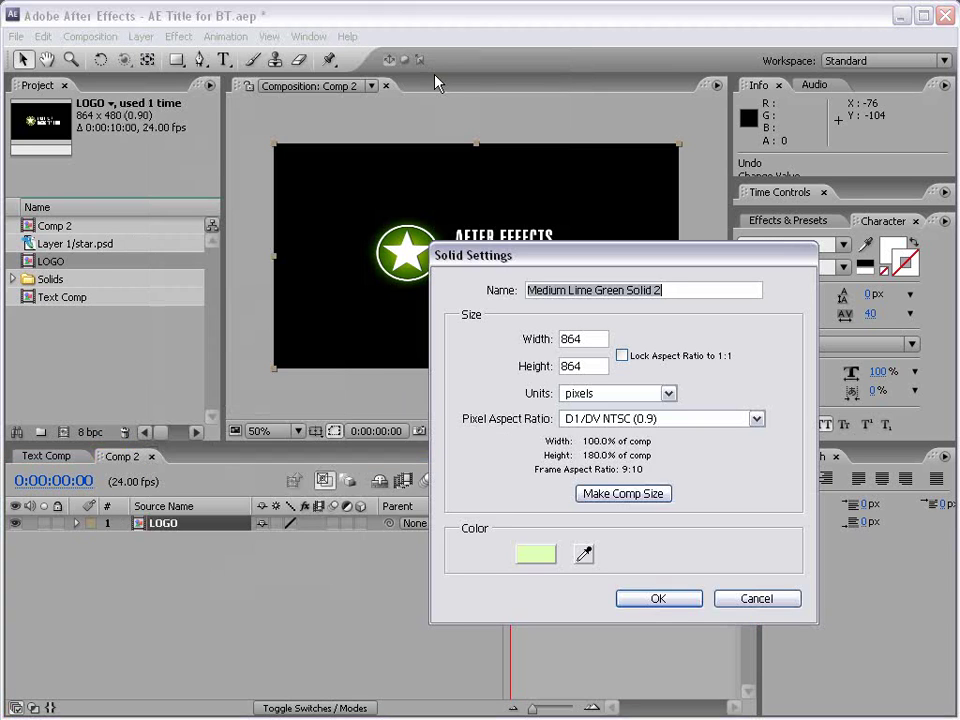
click(543, 551)
drag(285, 520, 438, 678)
click(625, 443)
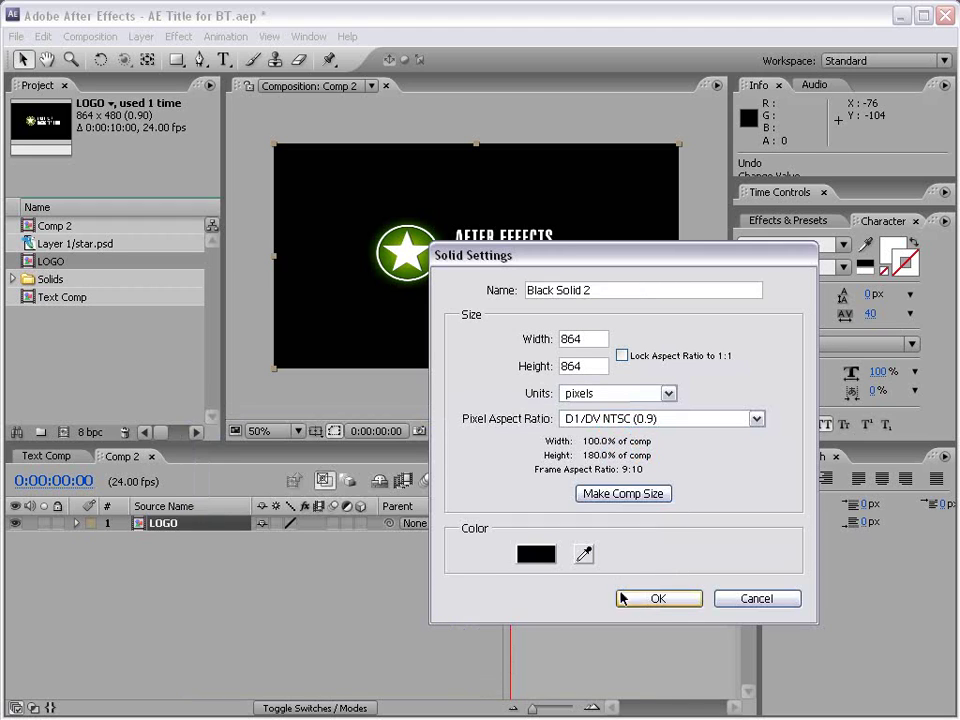
click(657, 601)
click(619, 500)
click(657, 599)
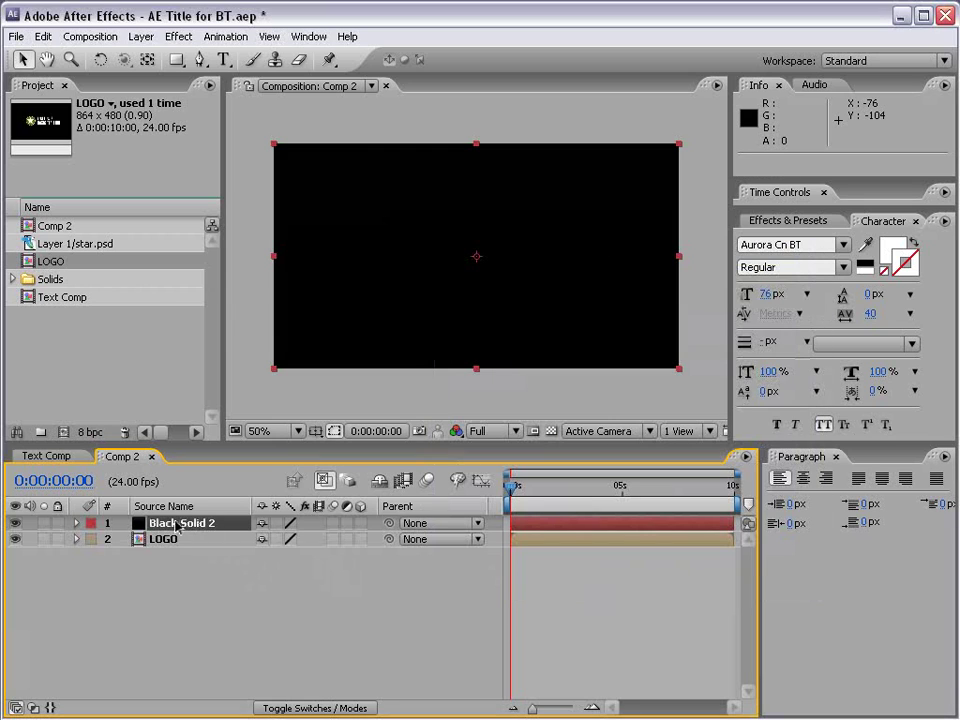
drag(179, 527, 176, 555)
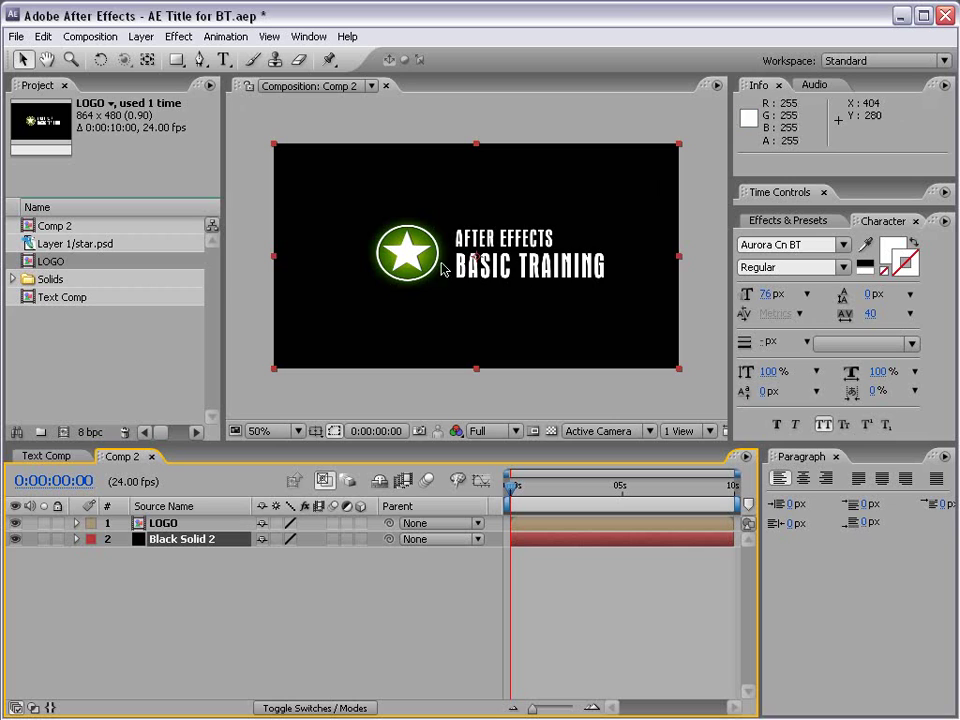
Apply a Radial Ramp to the black solid with start point 432,102 and end point 432,576.
click(178, 37)
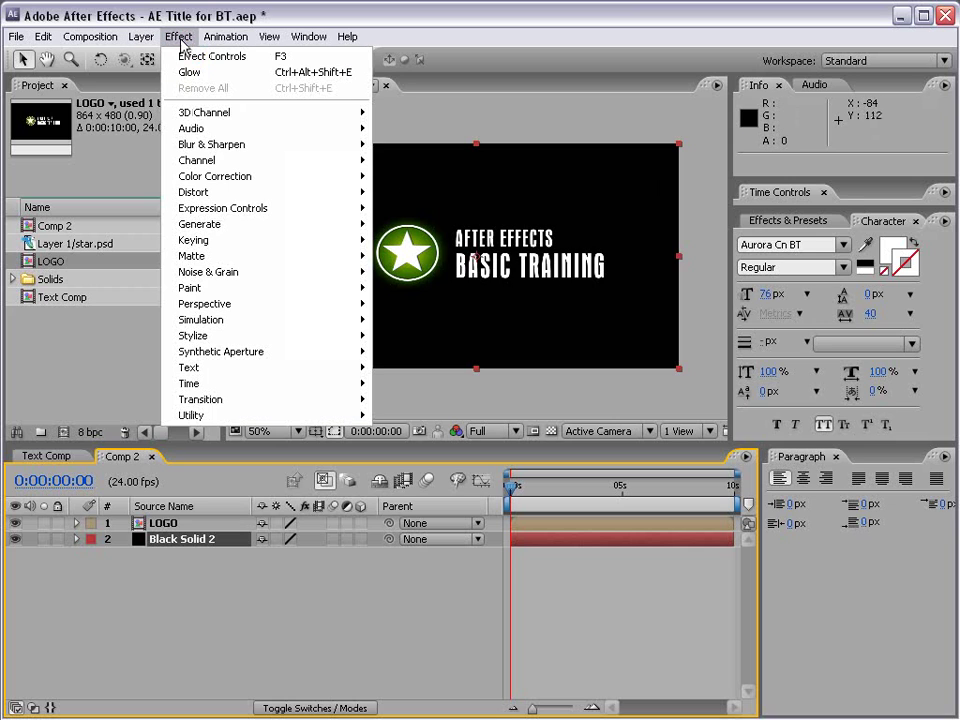
mouse_move(229, 224)
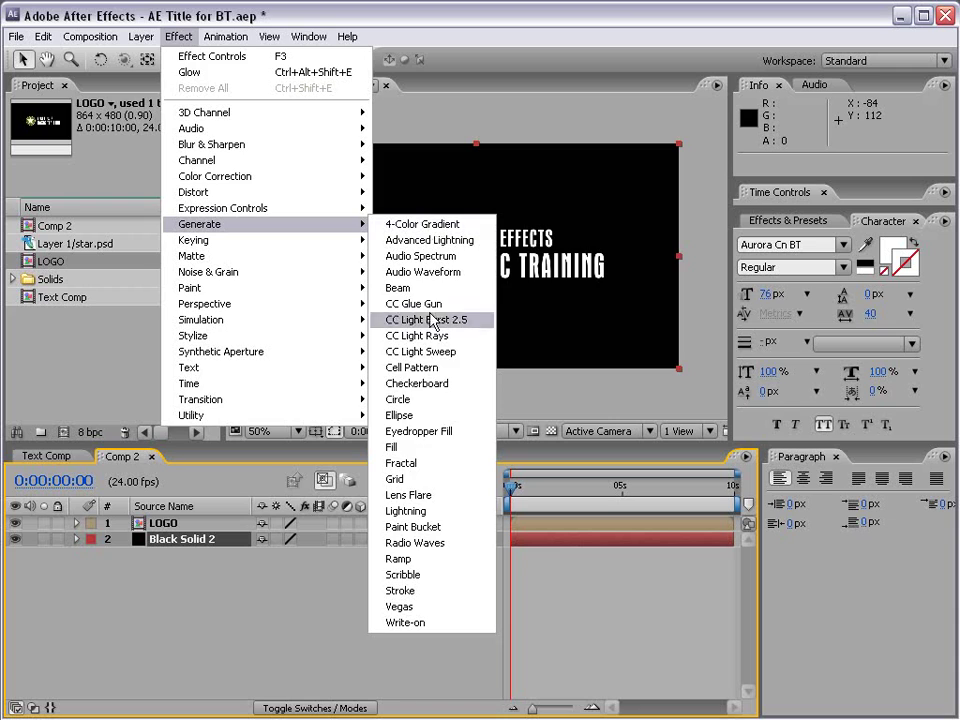
click(437, 563)
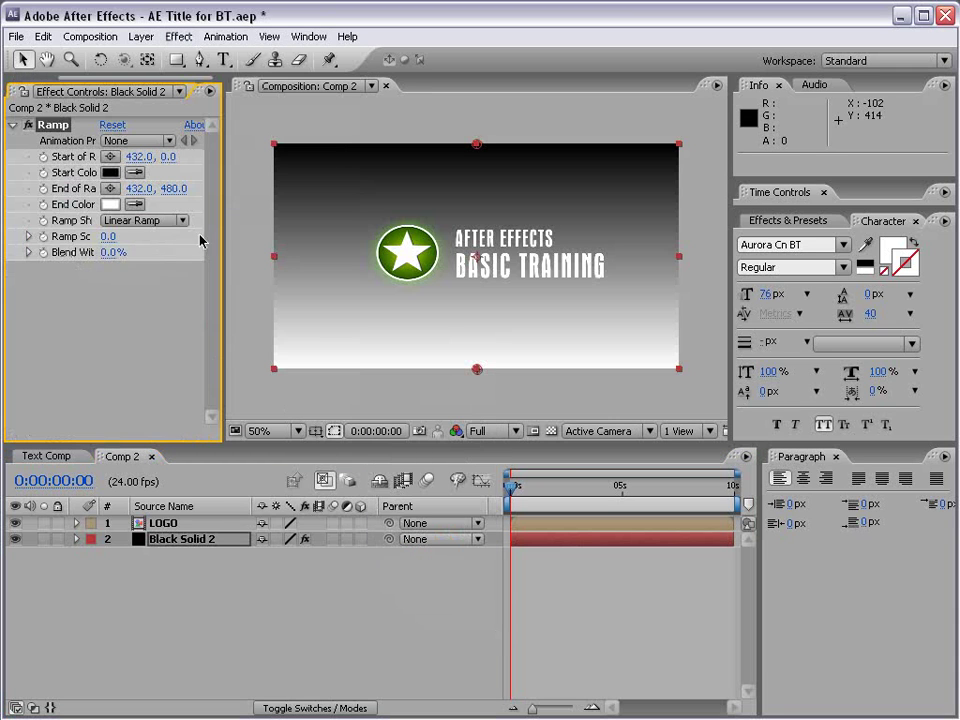
drag(222, 238, 285, 237)
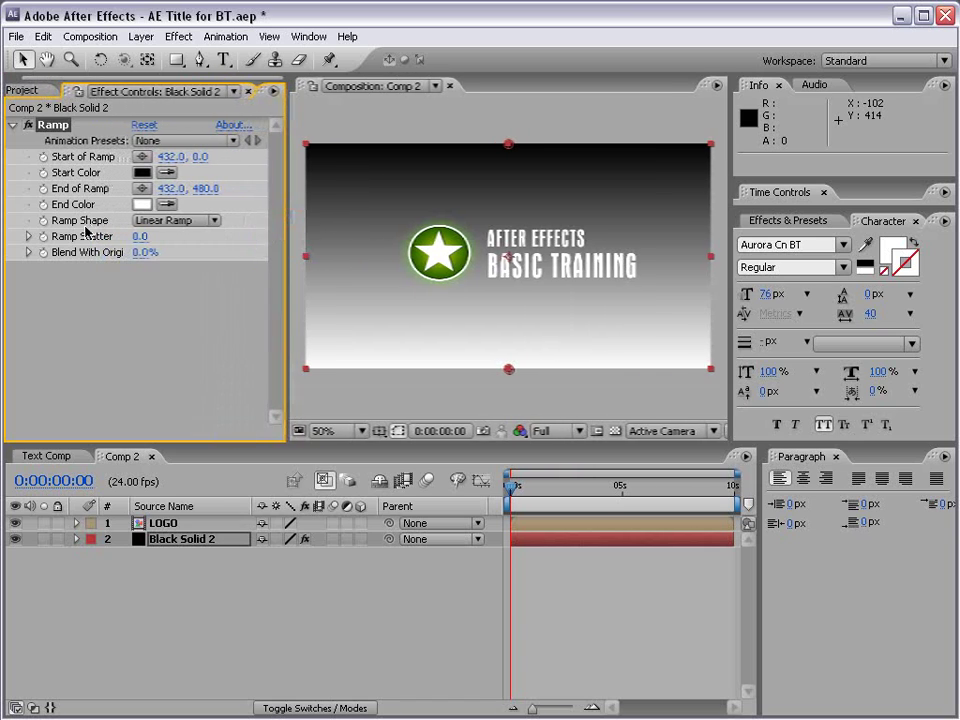
click(170, 221)
click(180, 240)
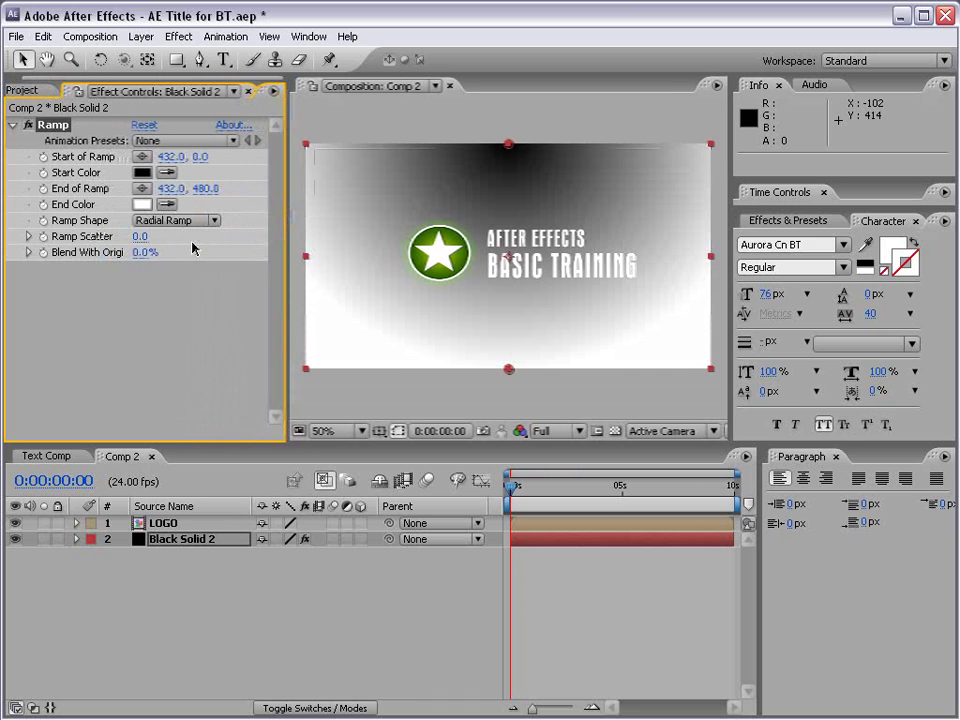
click(55, 126)
drag(509, 146, 510, 258)
drag(509, 374, 509, 414)
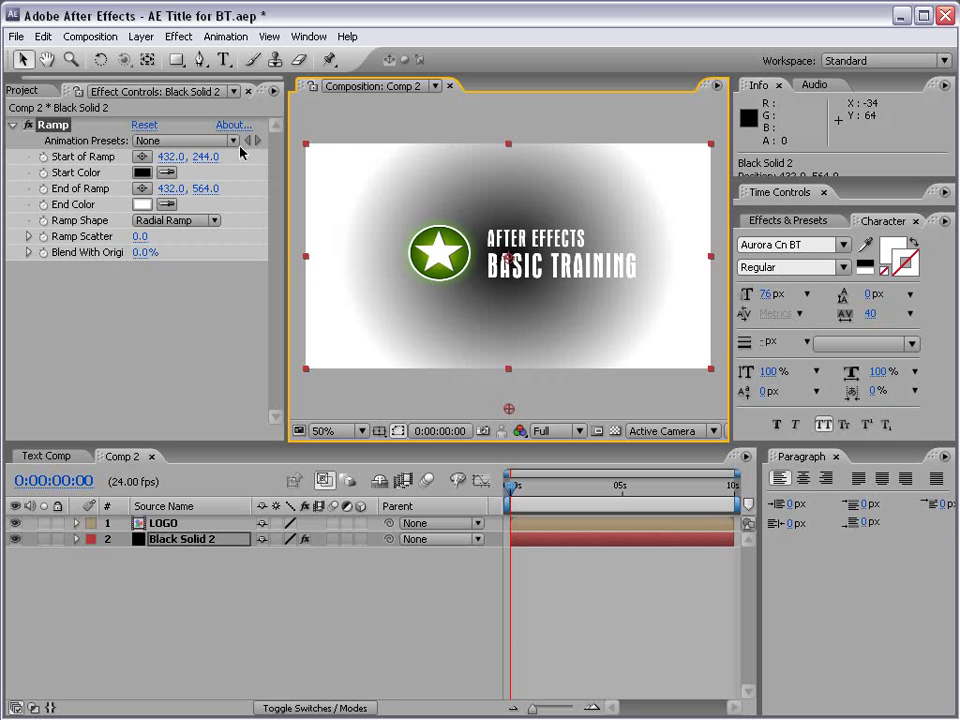
Set the ramp's start colour to dark green 0D4F00 and its end colour to black.
click(145, 177)
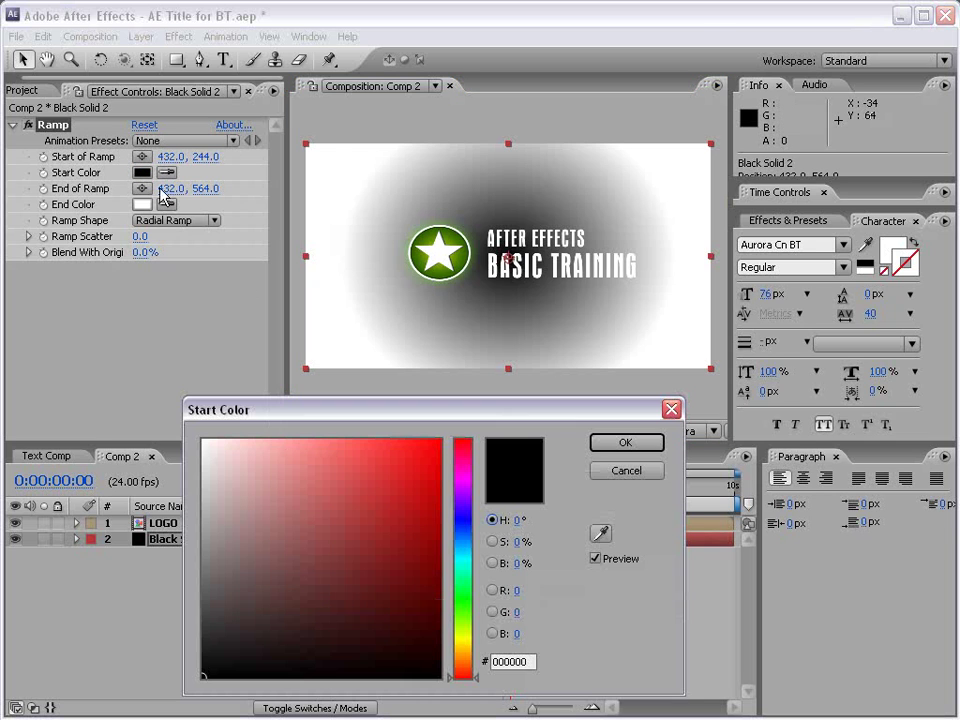
drag(471, 634, 472, 612)
drag(395, 580, 441, 604)
click(628, 442)
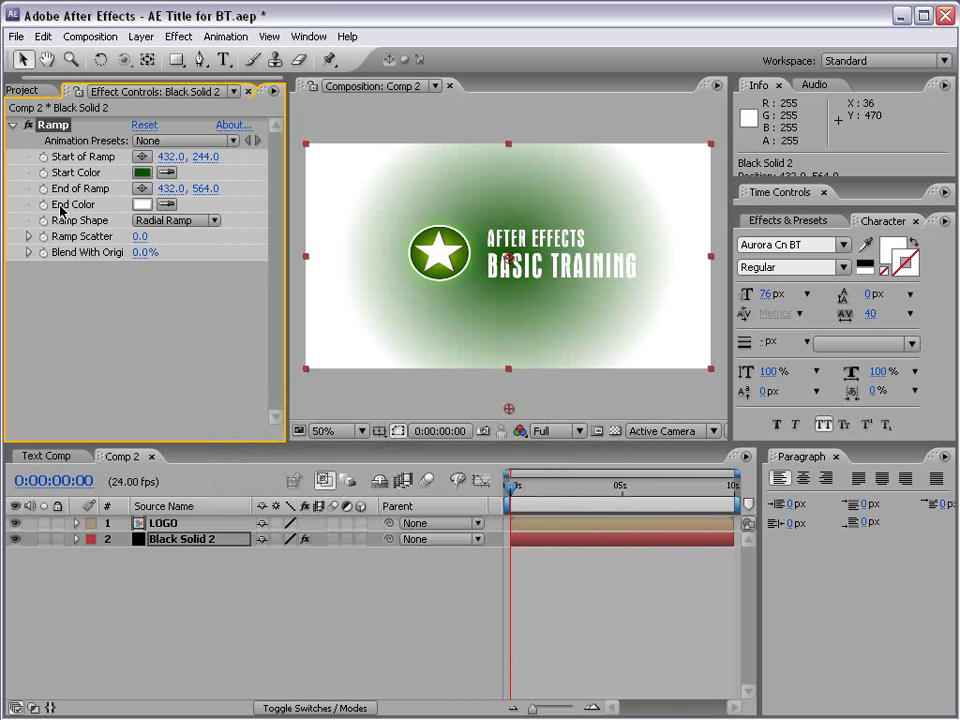
click(141, 204)
click(440, 677)
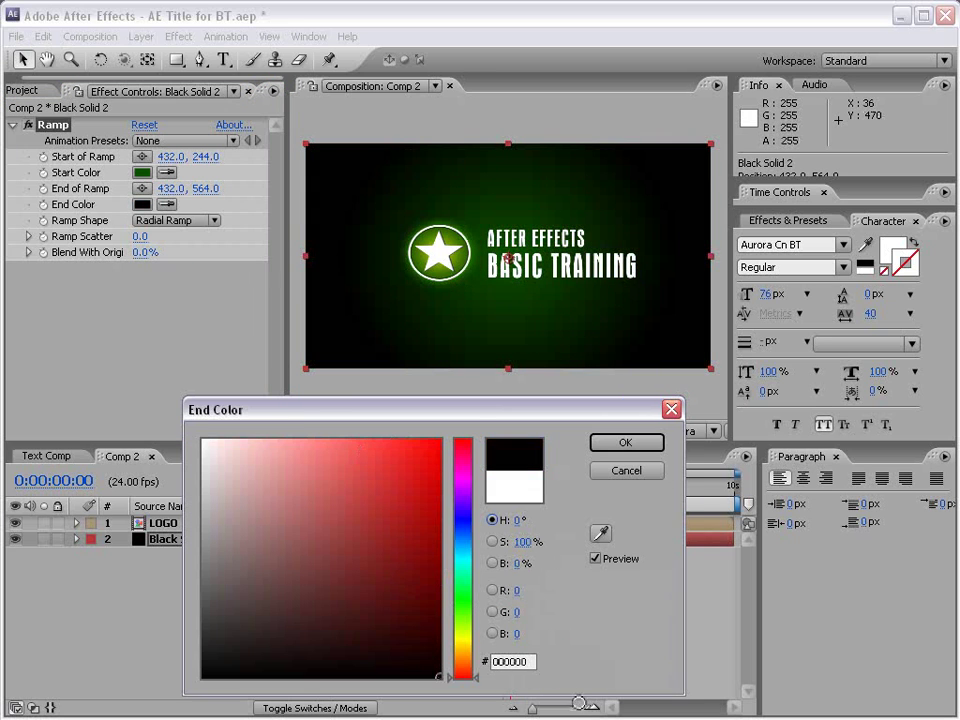
click(626, 443)
key(slash)
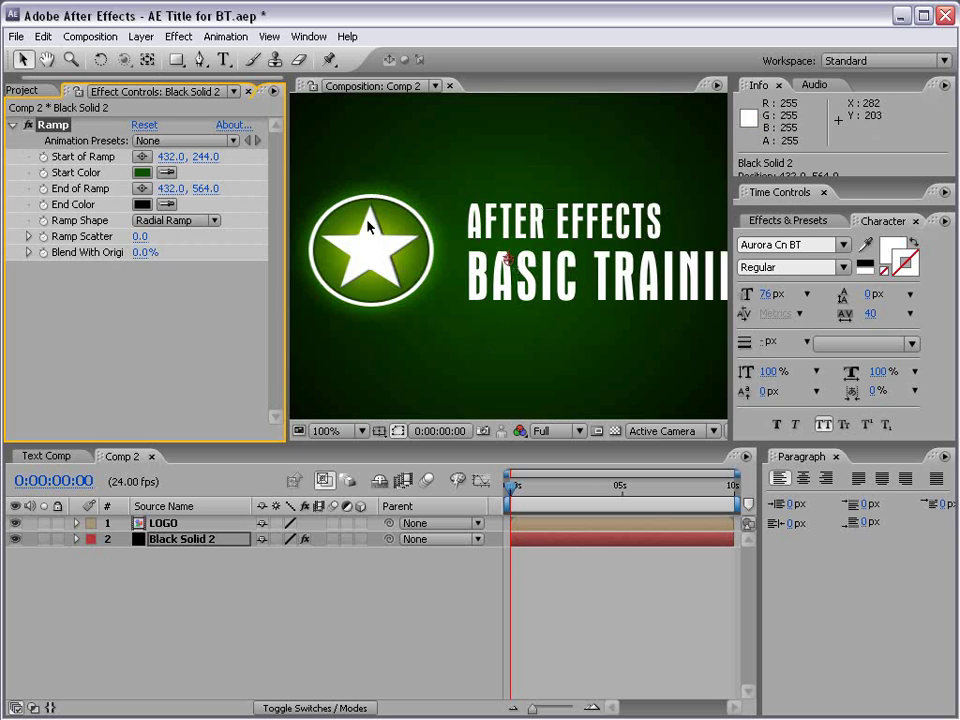
key(comma)
key(comma)
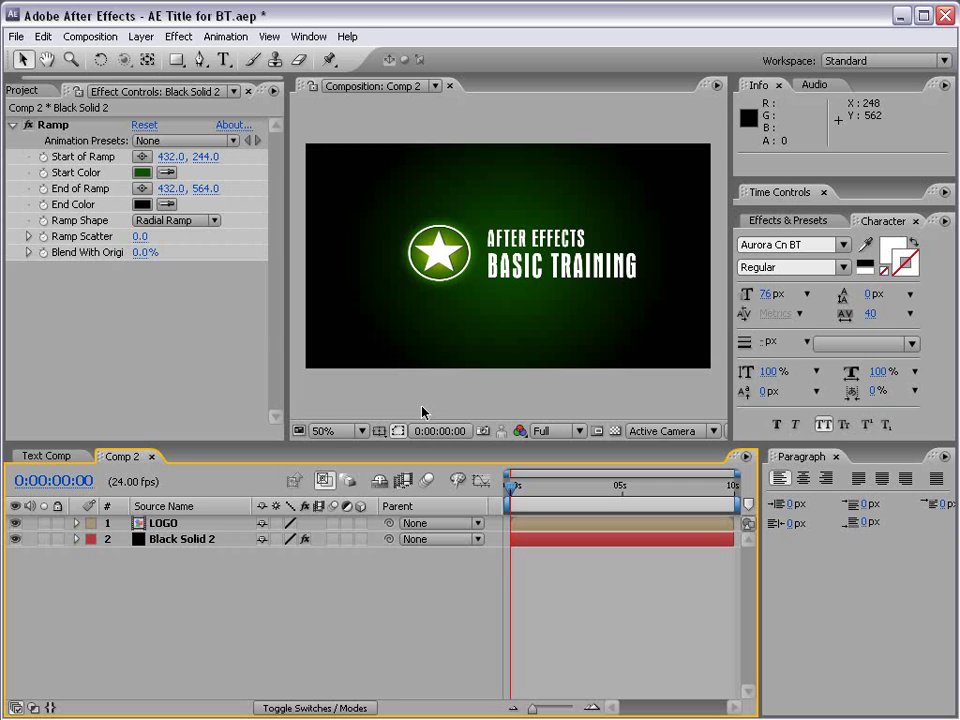
Turn on 3D for the LOGO layer, test a rotation, and undo it.
click(157, 532)
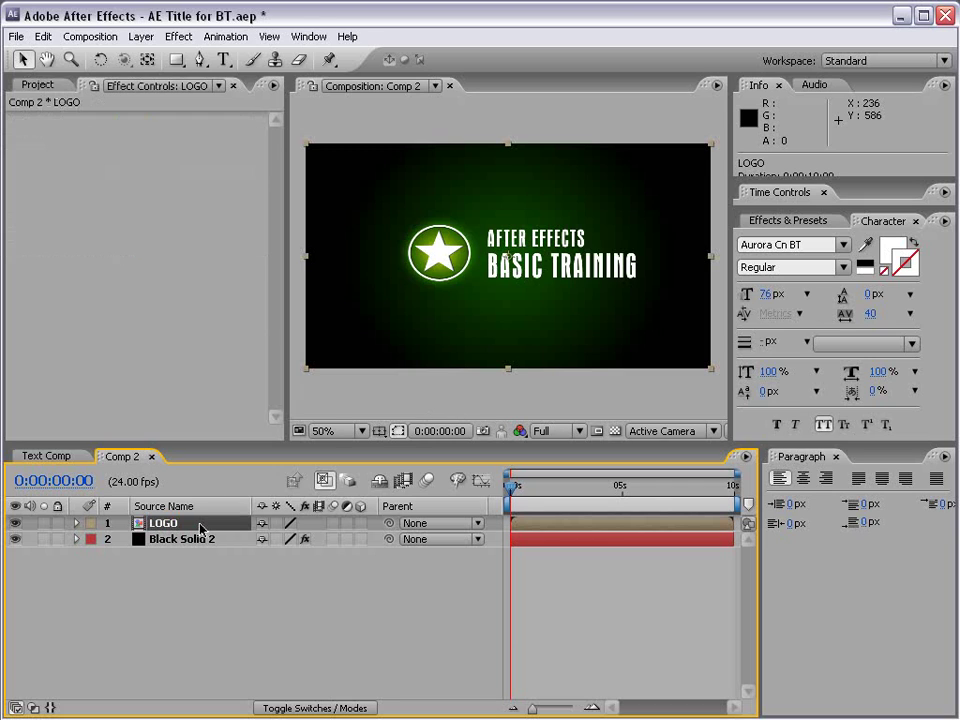
click(361, 523)
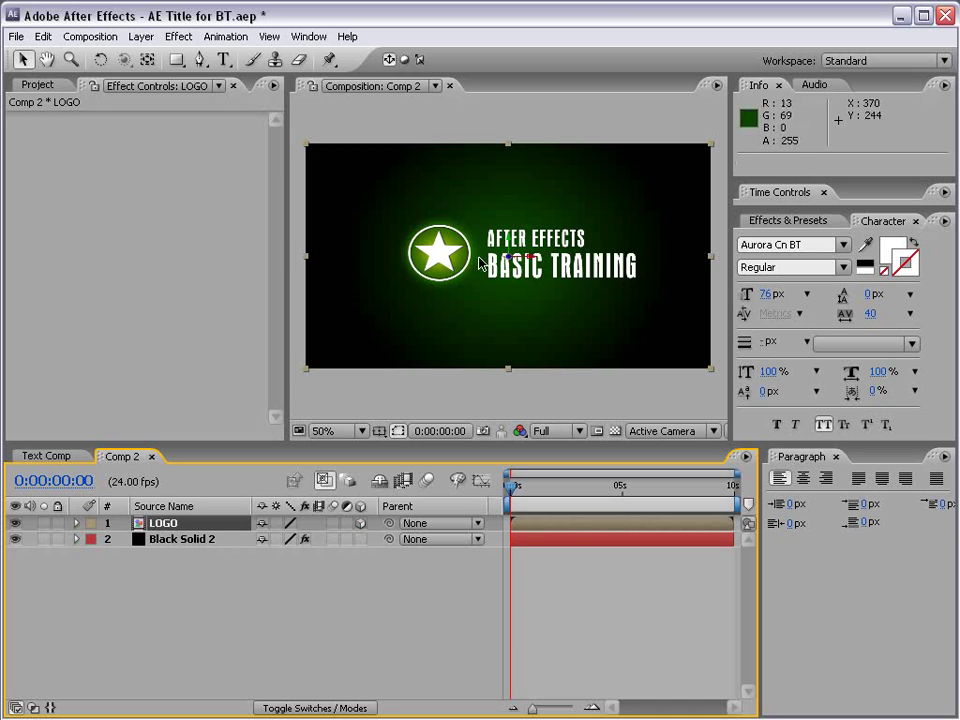
click(100, 59)
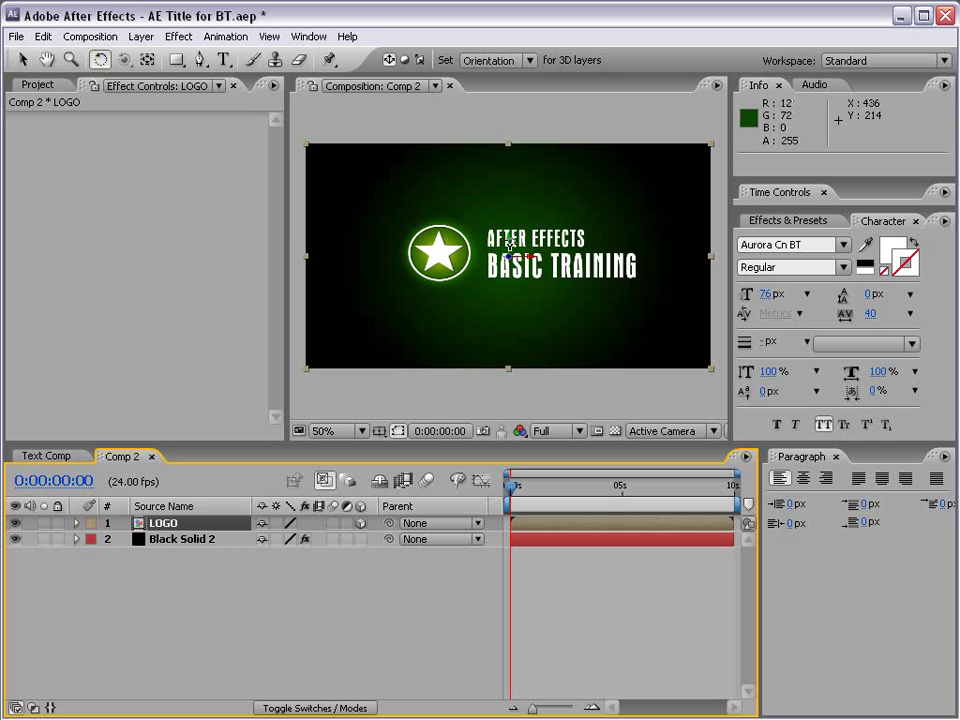
drag(512, 246, 533, 244)
key(ctrl+z)
key(v)
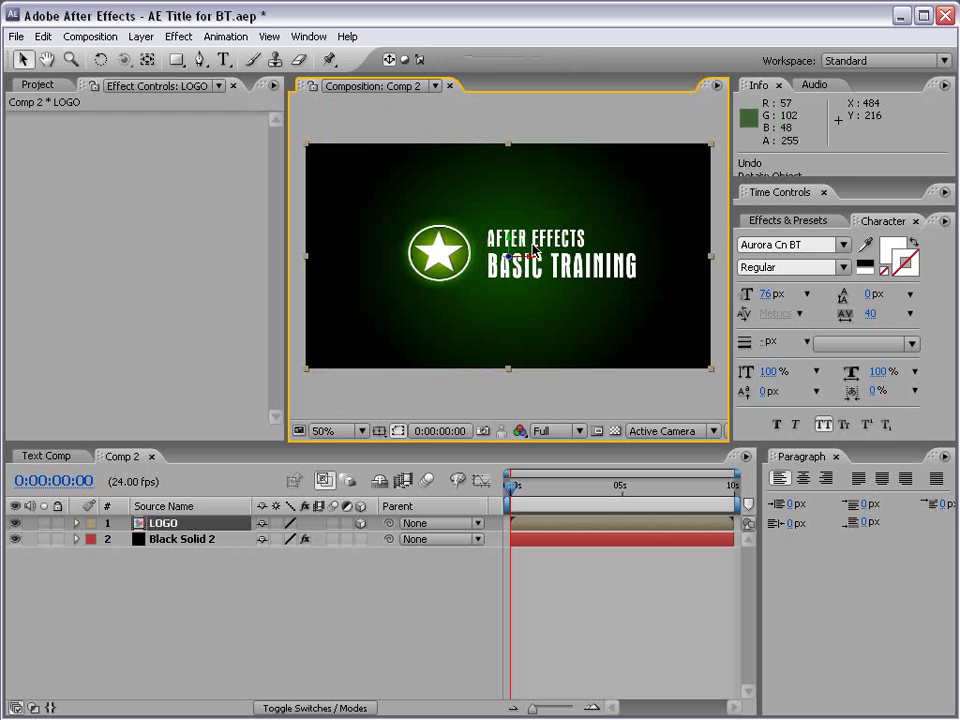
click(591, 619)
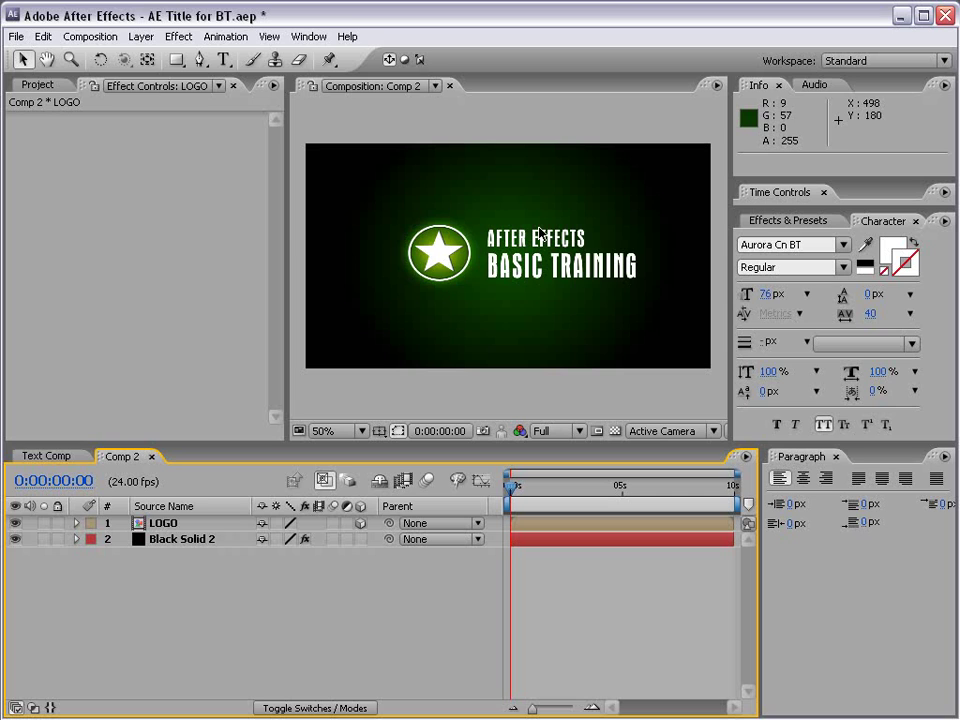
Add a new camera using the 50mm lens preset.
click(140, 38)
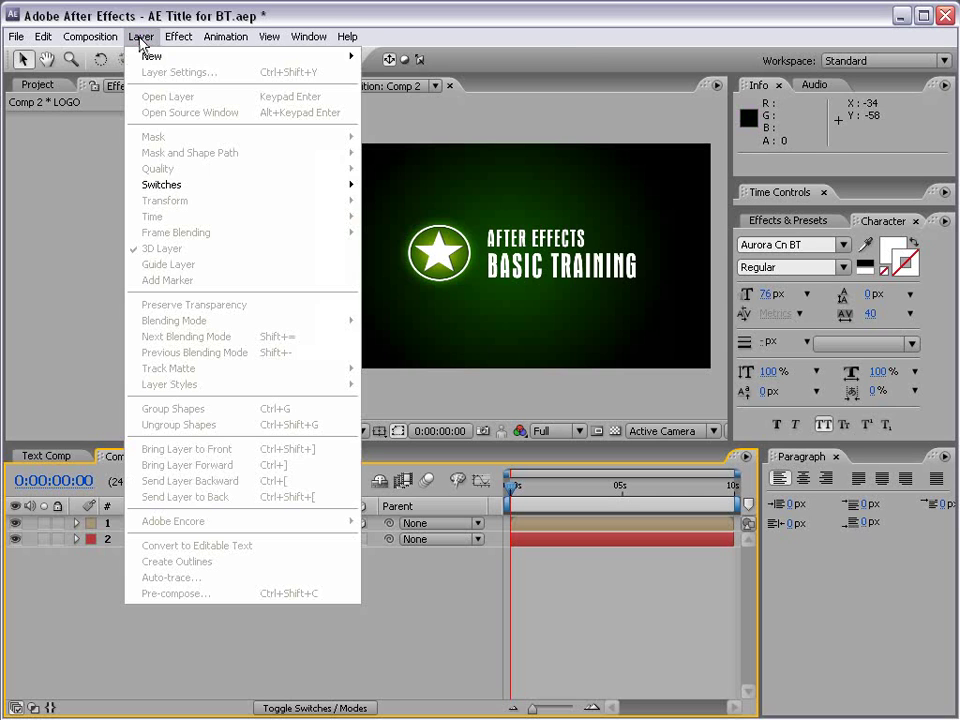
mouse_move(152, 57)
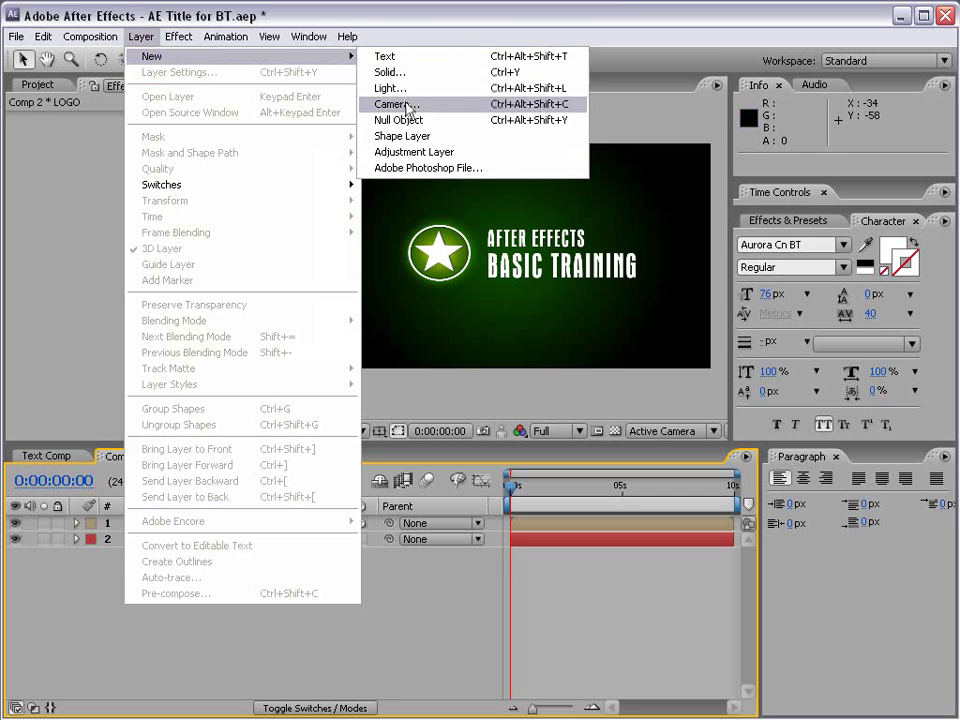
click(437, 102)
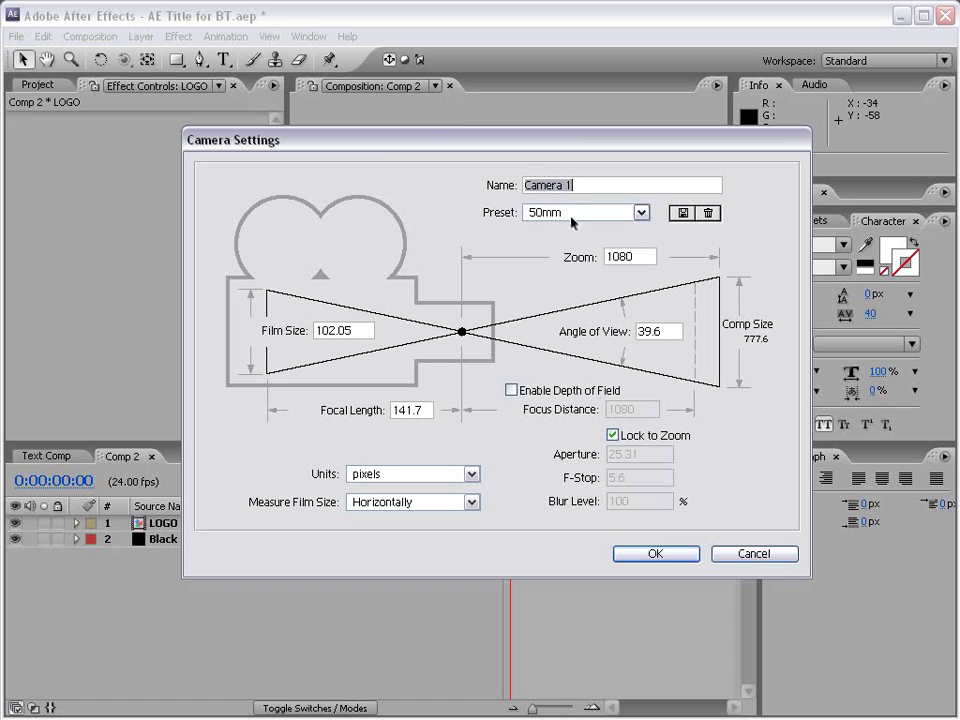
click(640, 212)
click(554, 314)
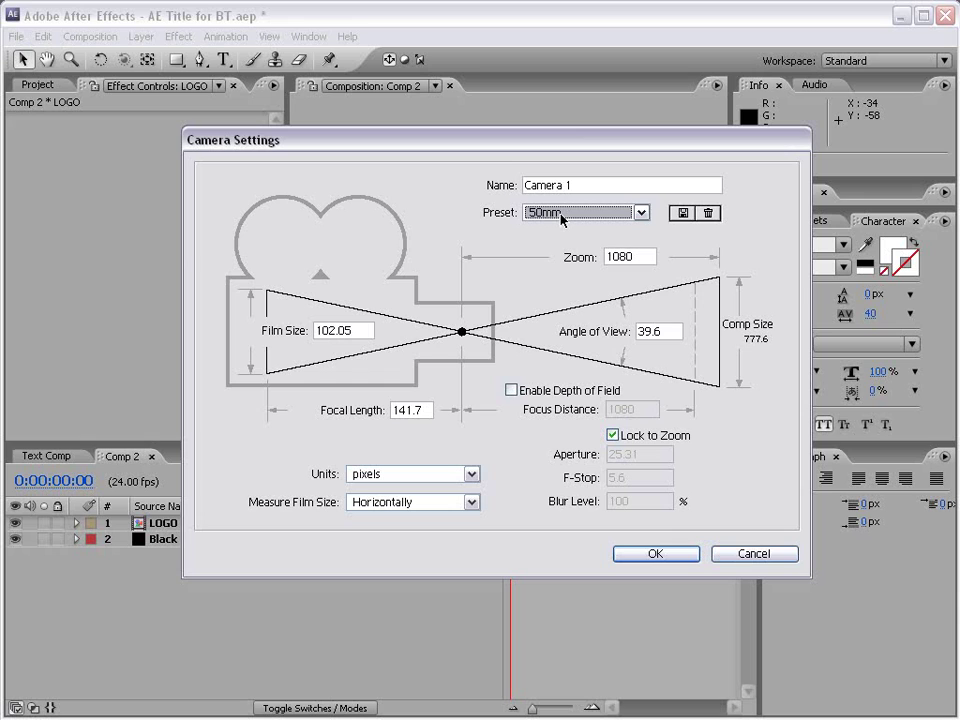
click(655, 555)
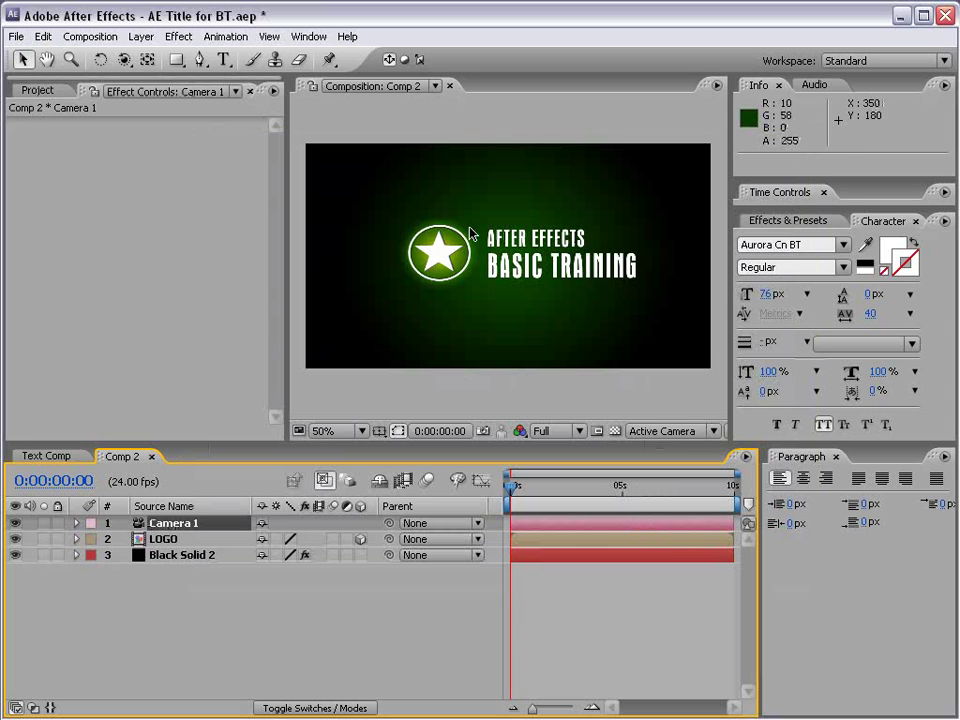
Test-orbit Camera 1 around the title, undo the orbit, and save the project.
click(168, 525)
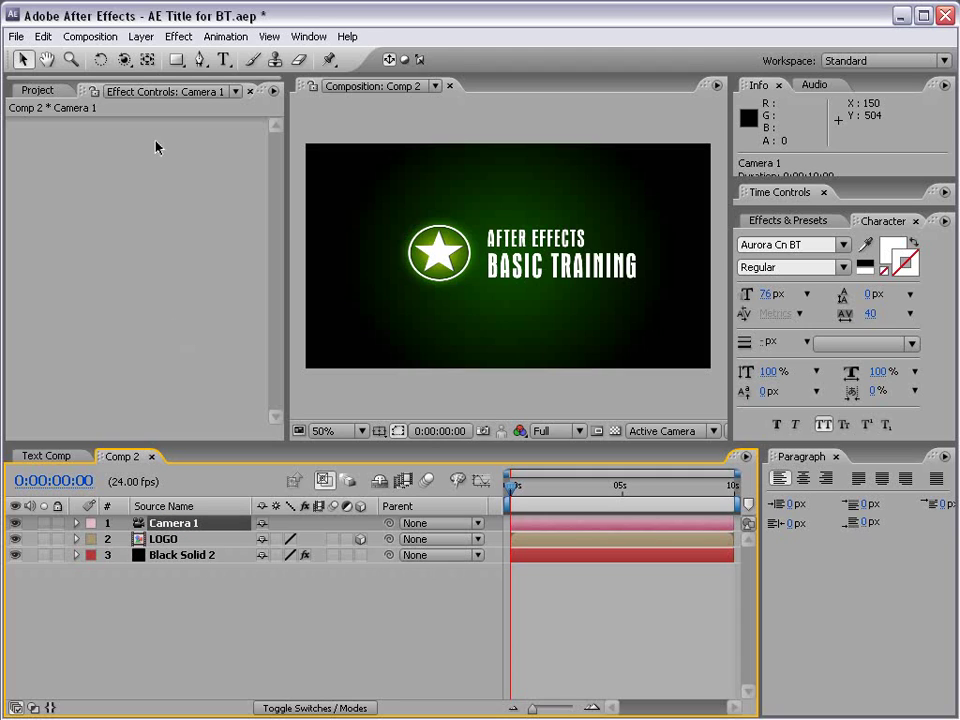
click(124, 60)
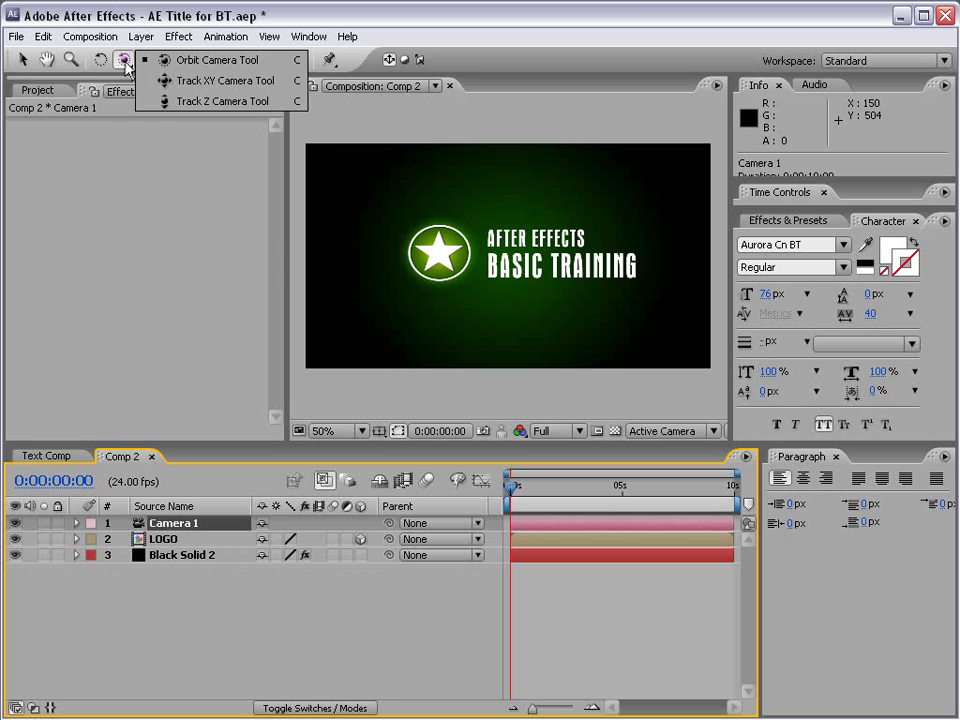
click(218, 64)
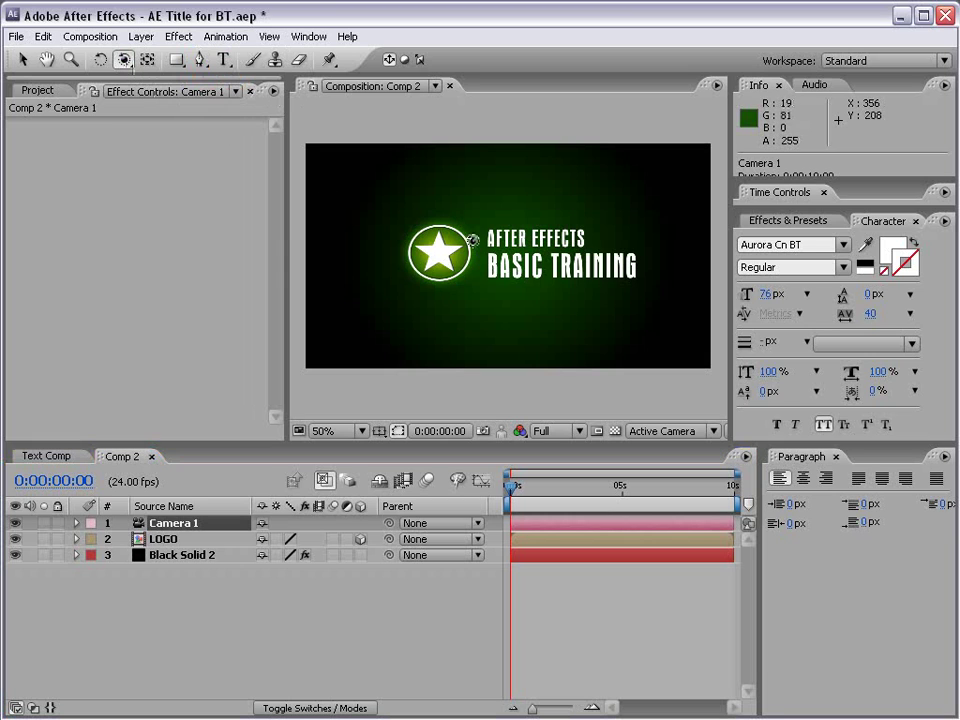
drag(506, 276, 511, 311)
key(ctrl+z)
key(ctrl+z)
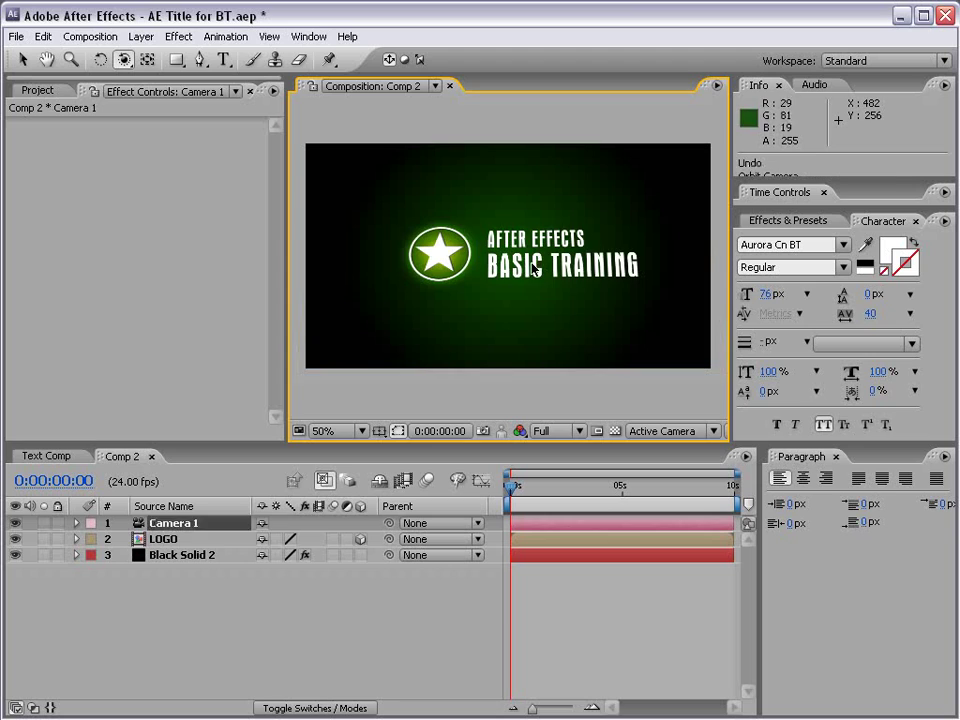
key(v)
click(322, 609)
key(ctrl+s)
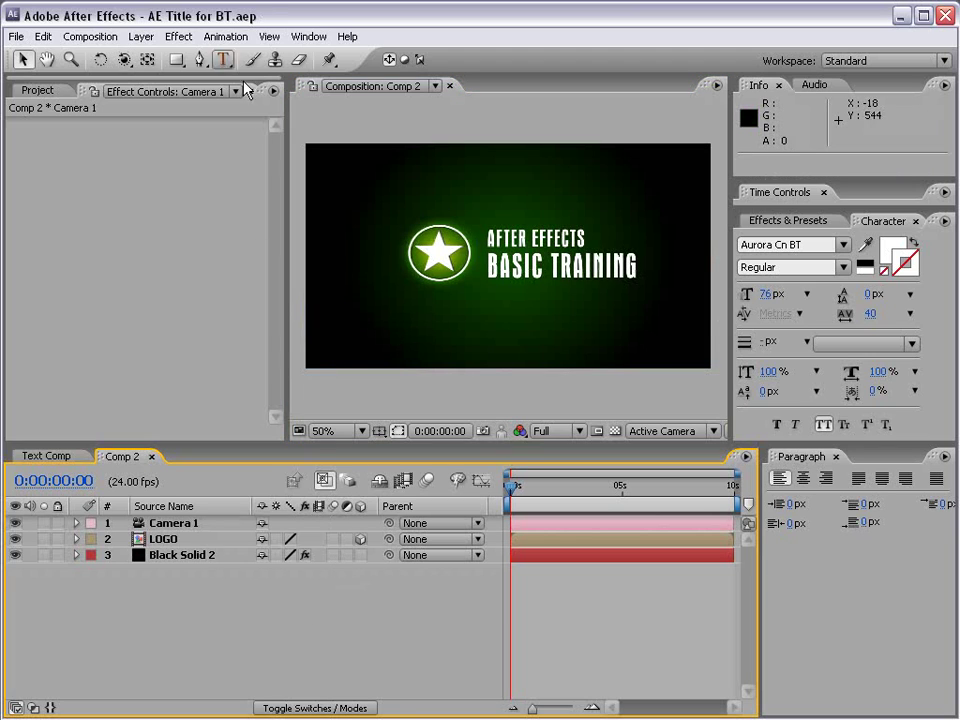
Add another comp-sized black solid, Black Solid 3, on top of all layers.
click(140, 37)
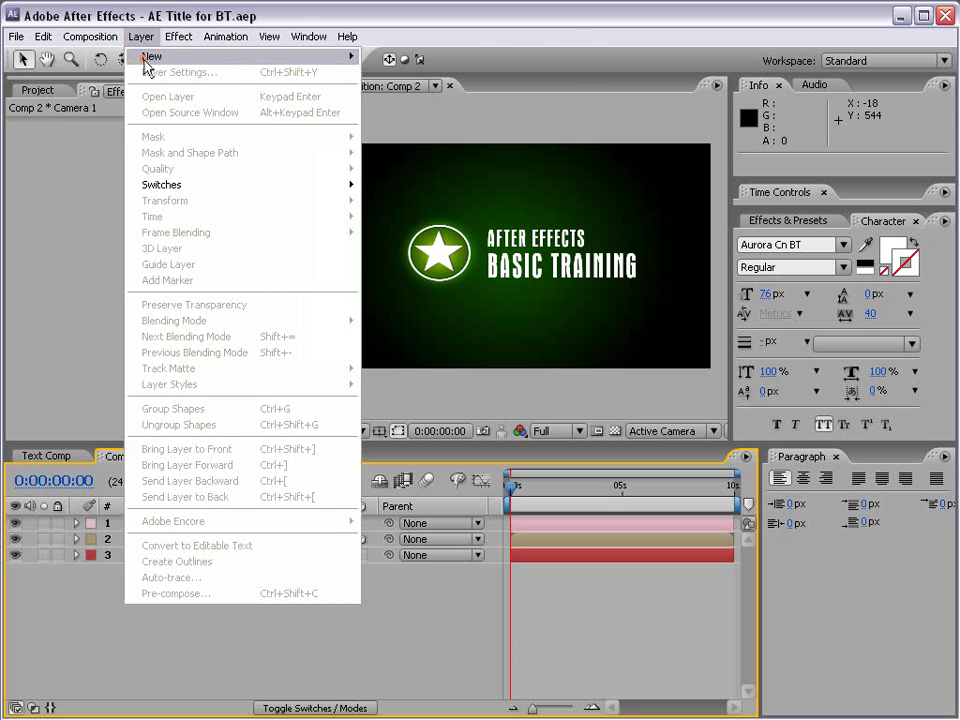
mouse_move(180, 56)
click(386, 72)
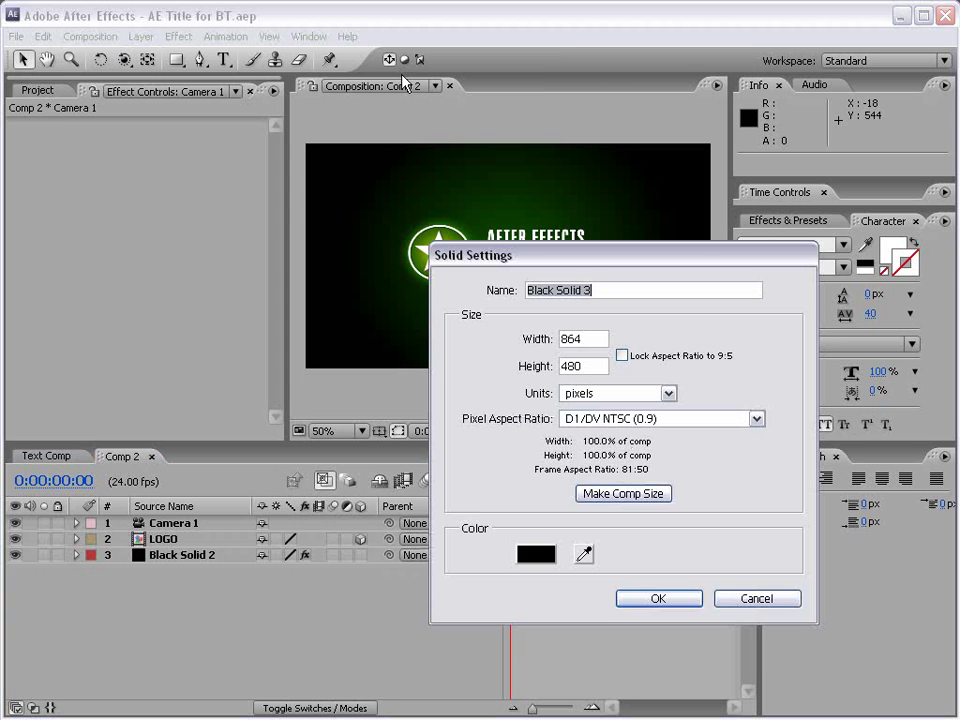
click(657, 598)
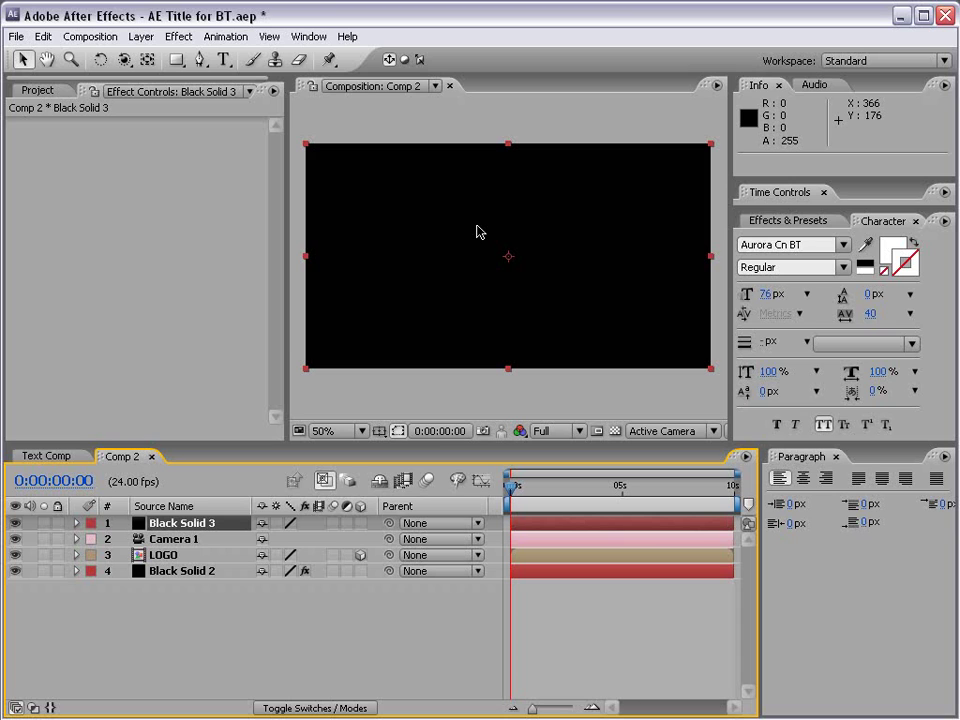
Search effects for 'part' and apply CC Particle World to Black Solid 3.
click(806, 221)
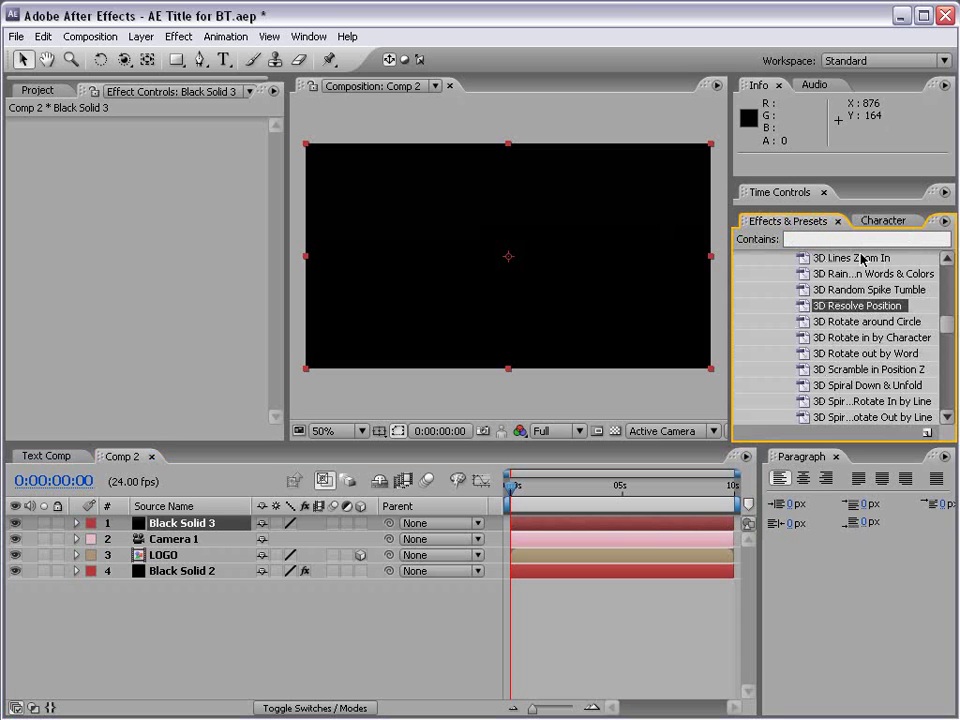
click(817, 239)
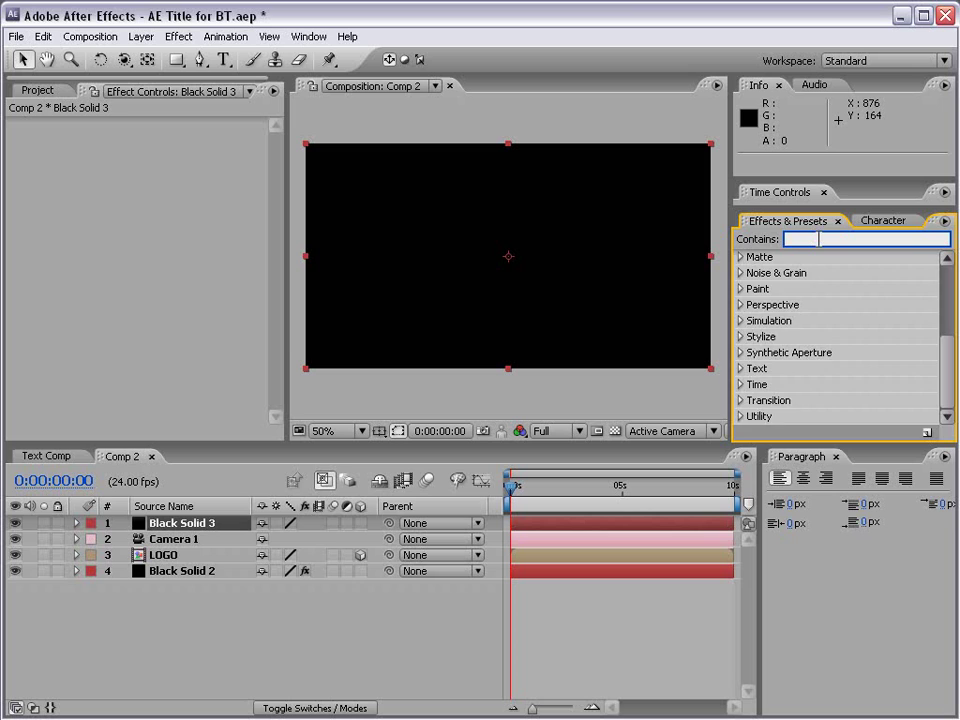
text(partic)
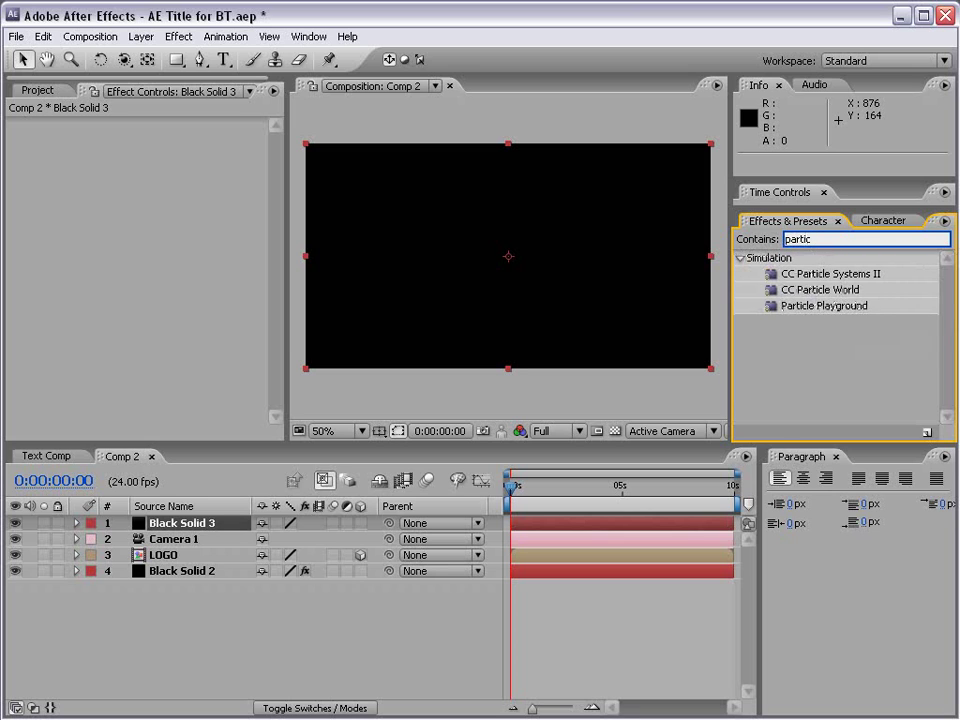
click(812, 290)
drag(812, 290, 470, 262)
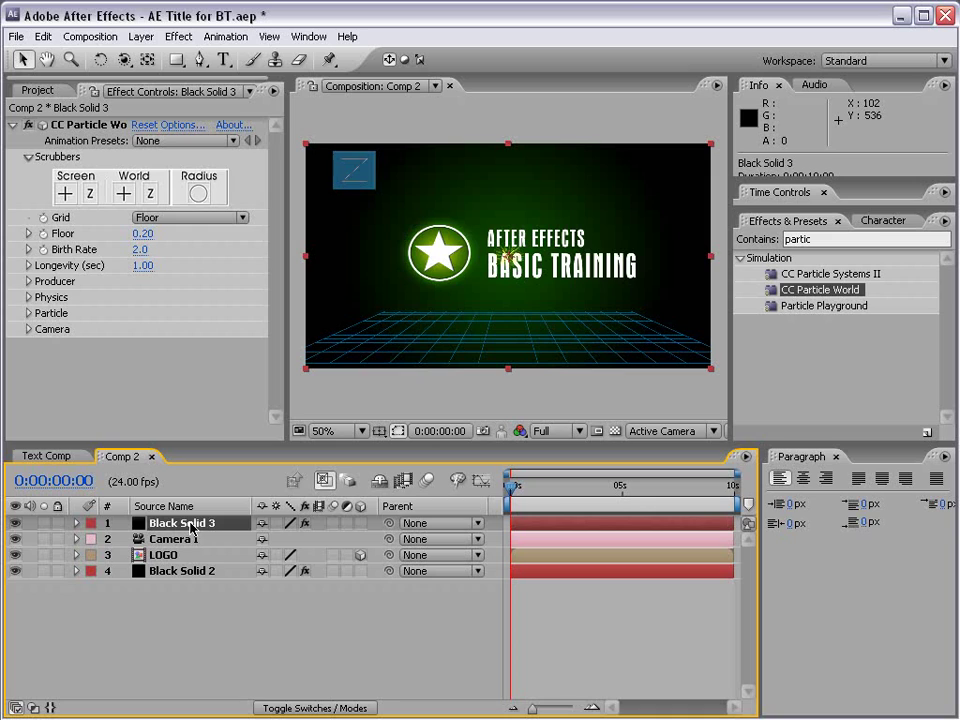
Rename the top solid layer to Particles.
key(Return)
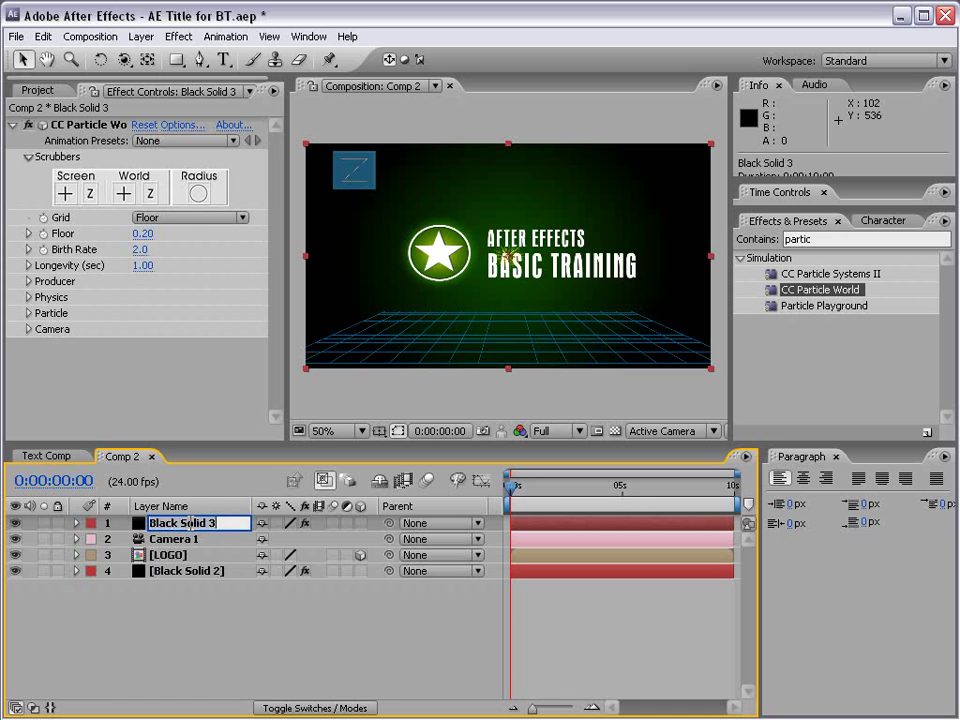
text(Part)
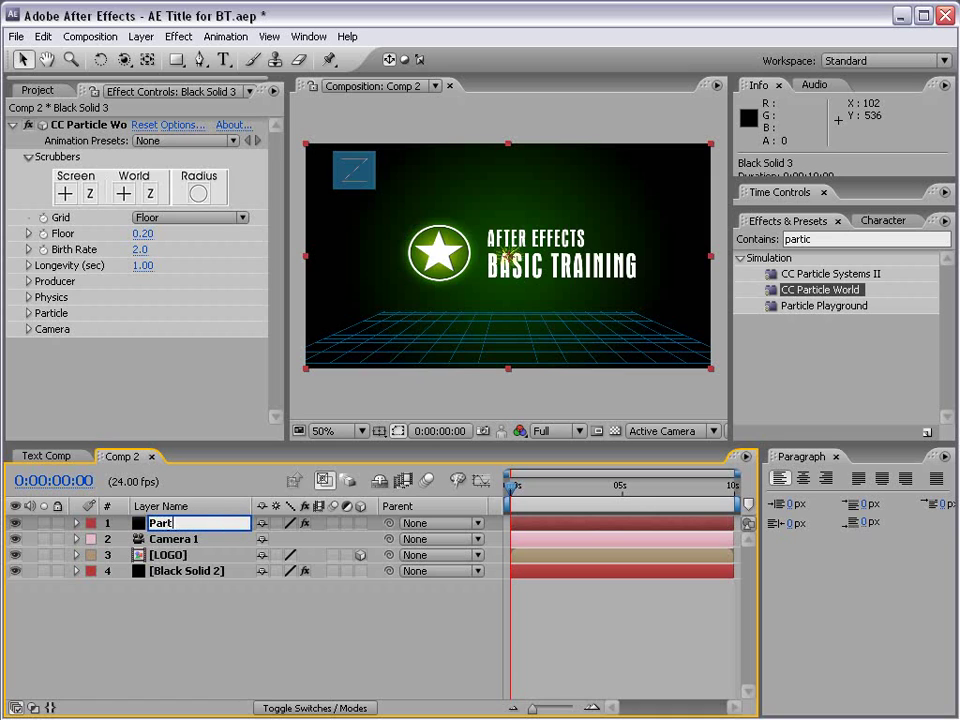
text(icles)
key(Return)
click(183, 528)
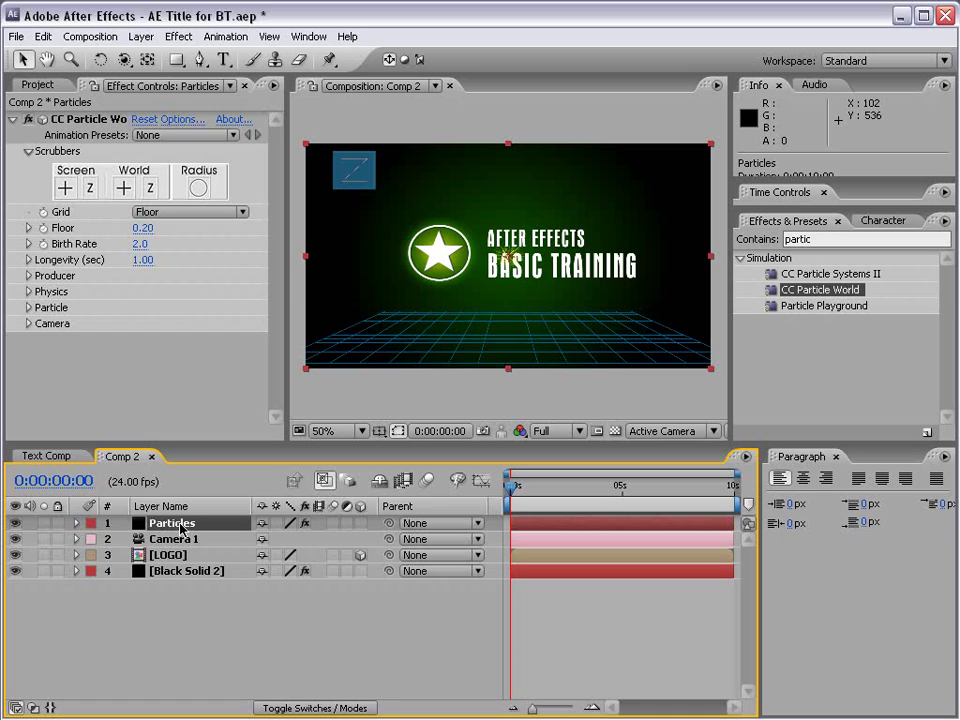
Solo the Particles layer, preview the spray near two seconds, and widen the Effect Controls panel.
click(44, 523)
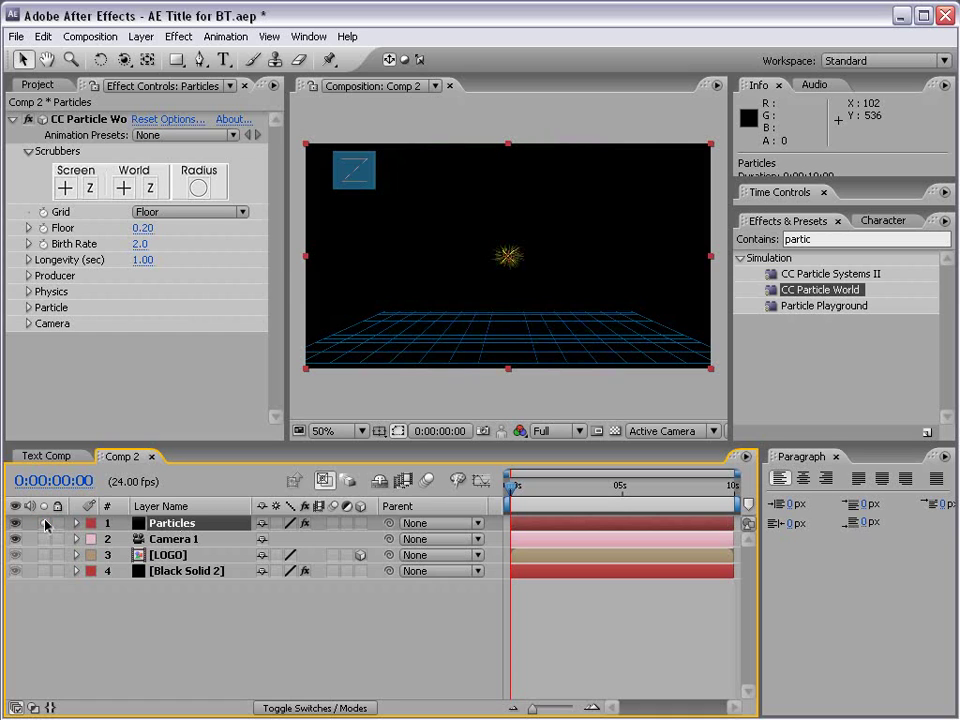
drag(511, 490, 553, 487)
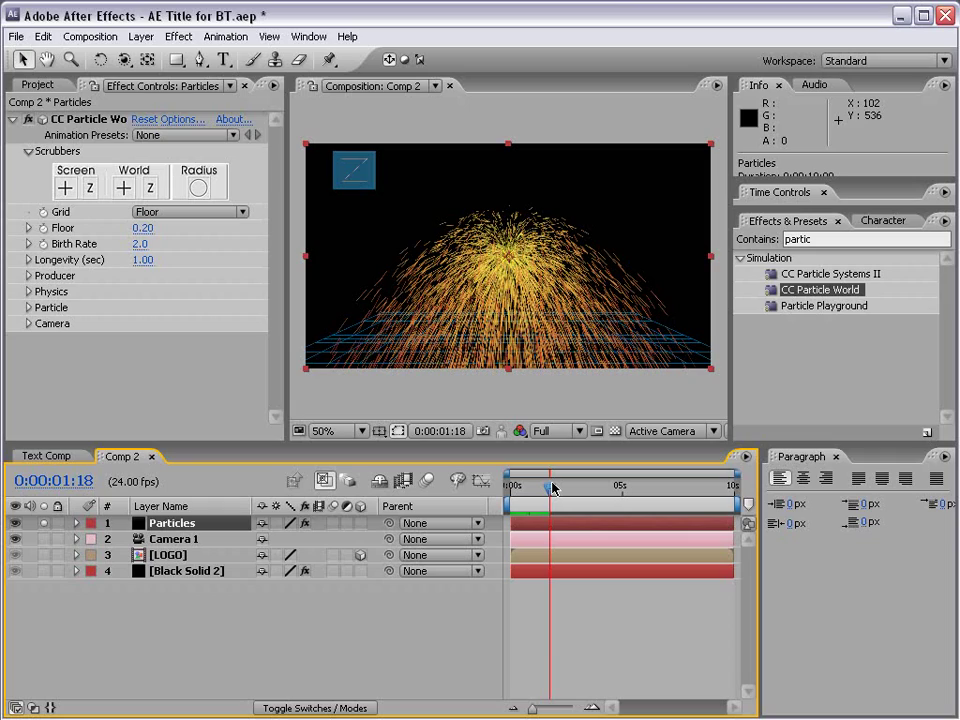
mouse_move(553, 488)
mouse_down()
mouse_move(574, 489)
mouse_move(553, 489)
mouse_up()
scroll(481, 253, up, 2)
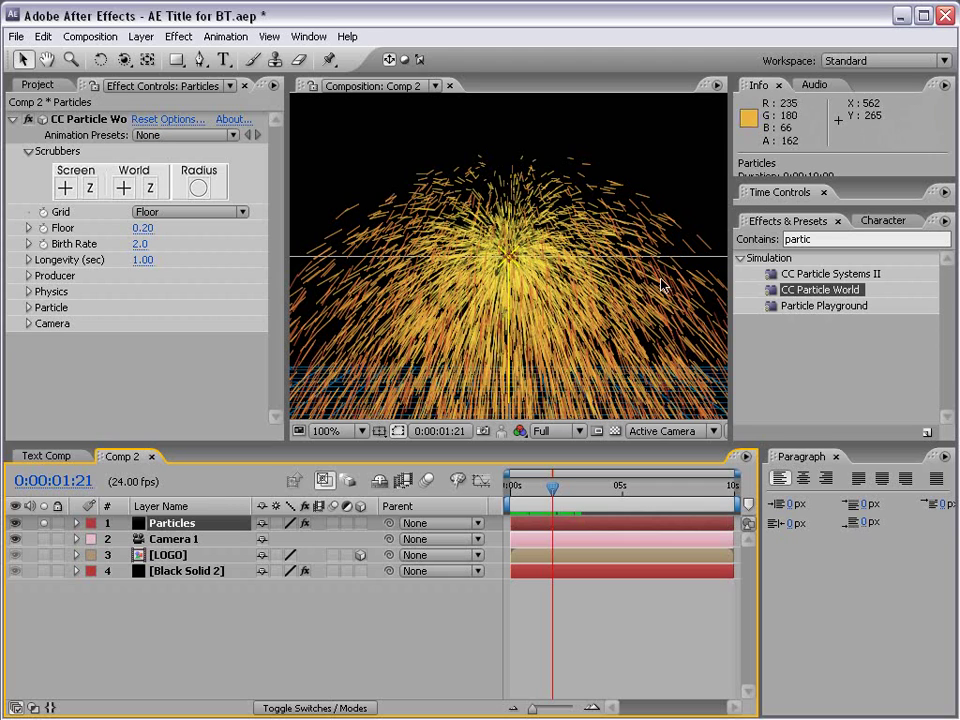
scroll(614, 281, down, 2)
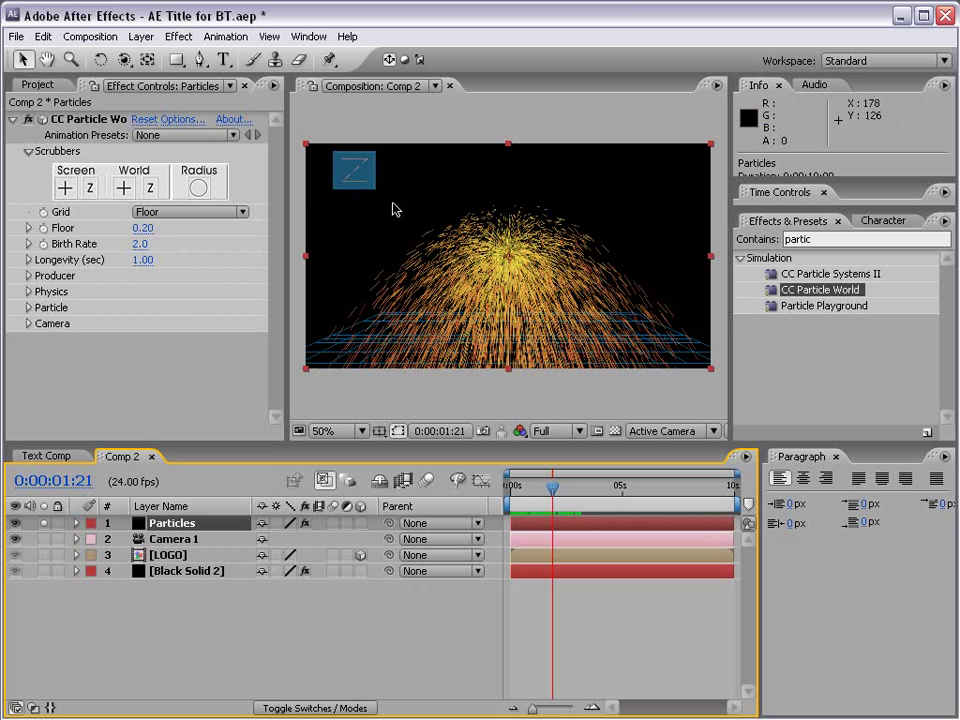
drag(289, 199, 339, 198)
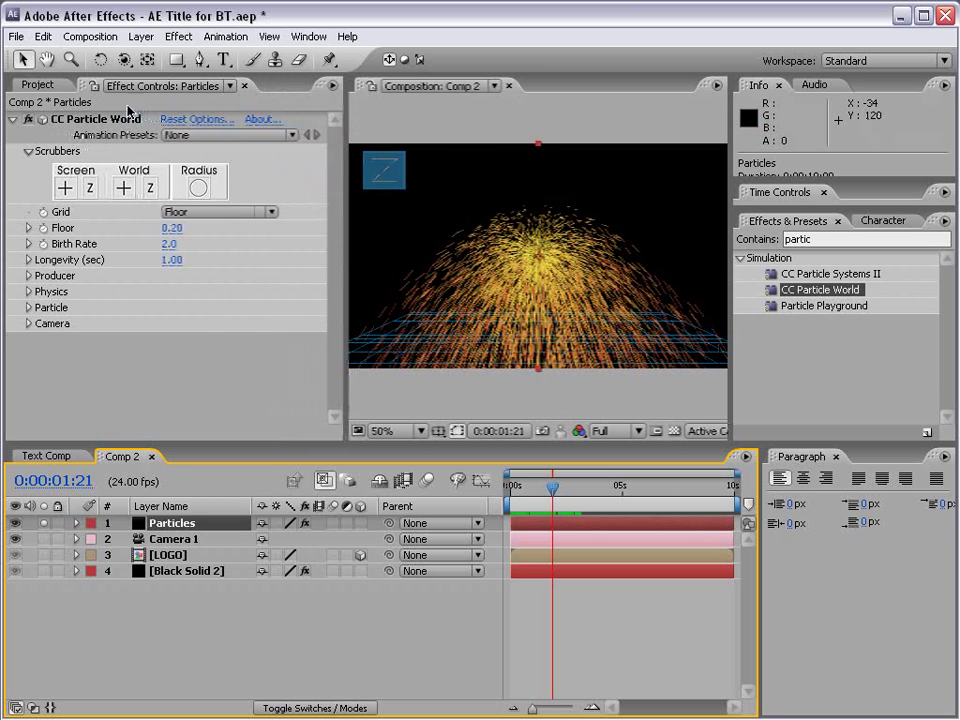
Turn the CC Particle World grid off and set Birth Rate 1.1 and Longevity 0.59 seconds.
click(111, 165)
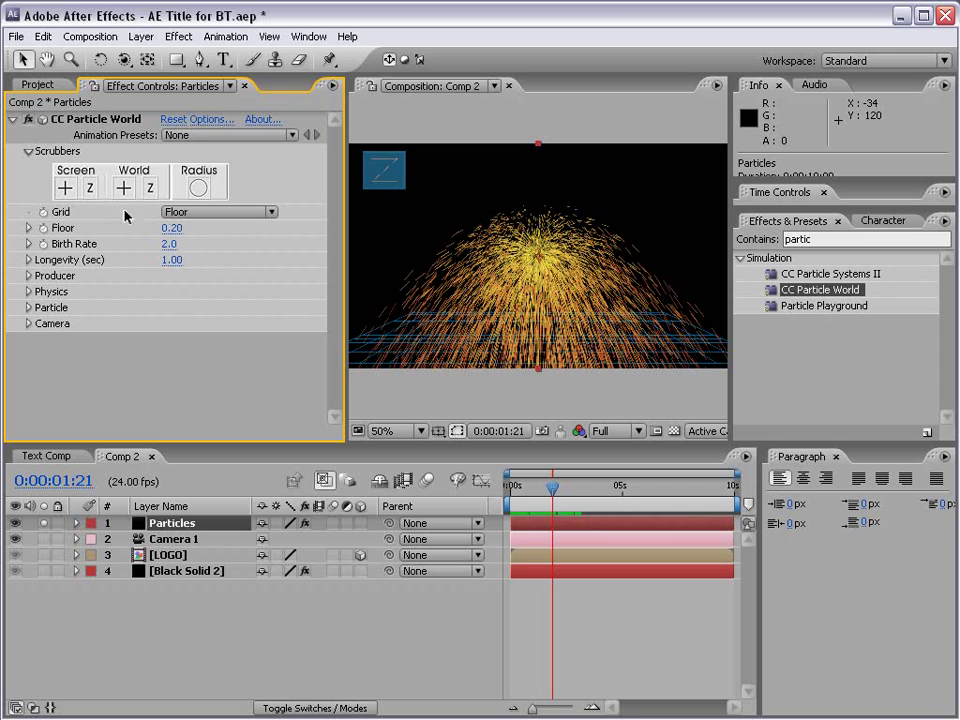
click(185, 213)
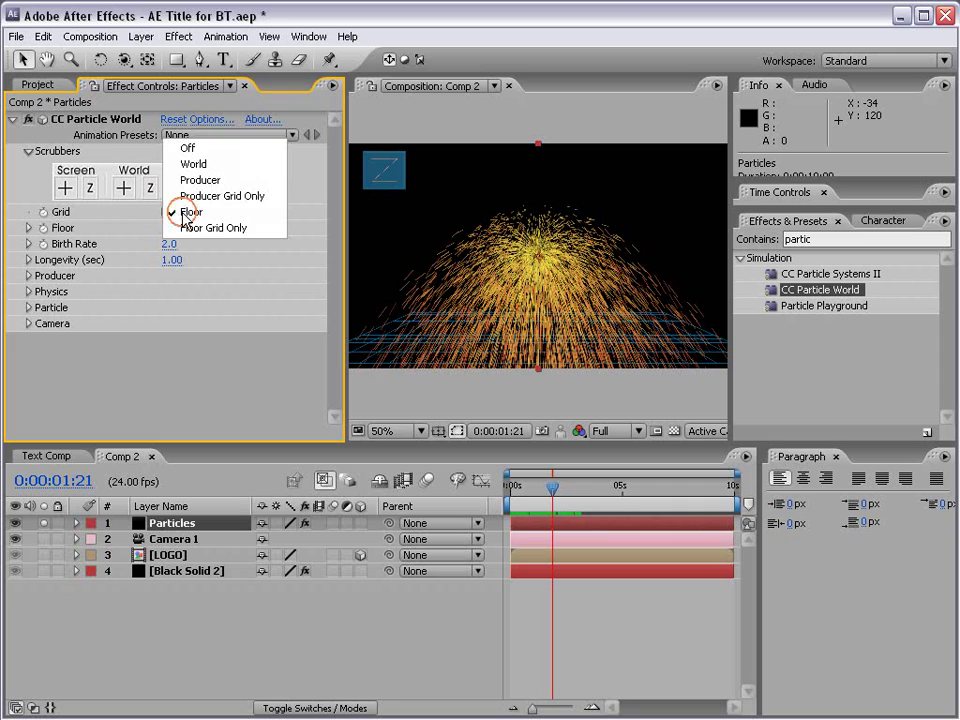
click(190, 148)
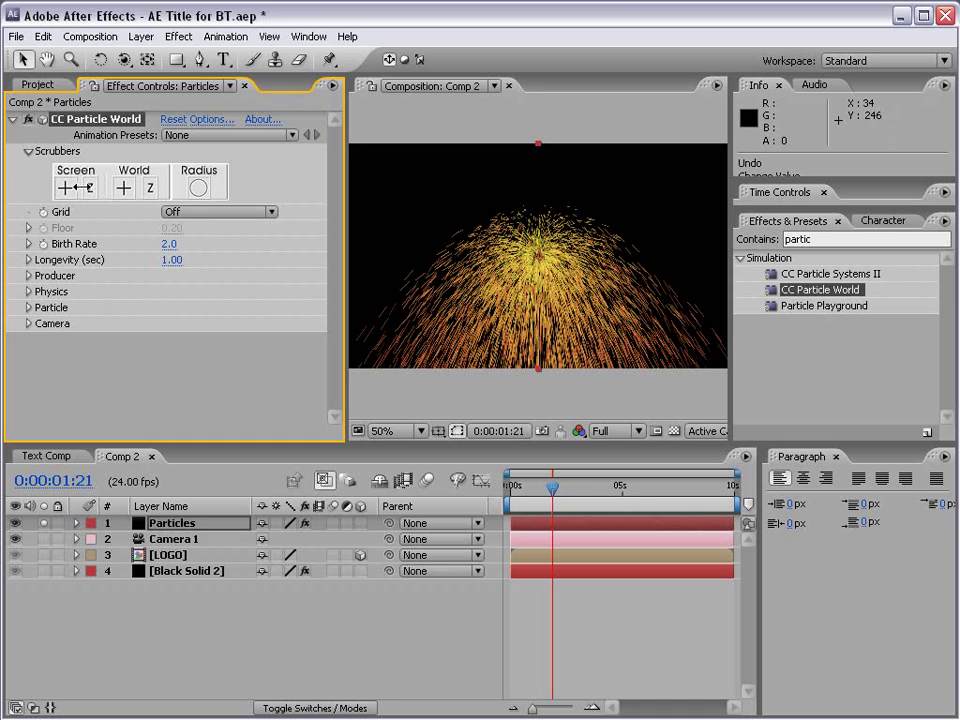
click(28, 151)
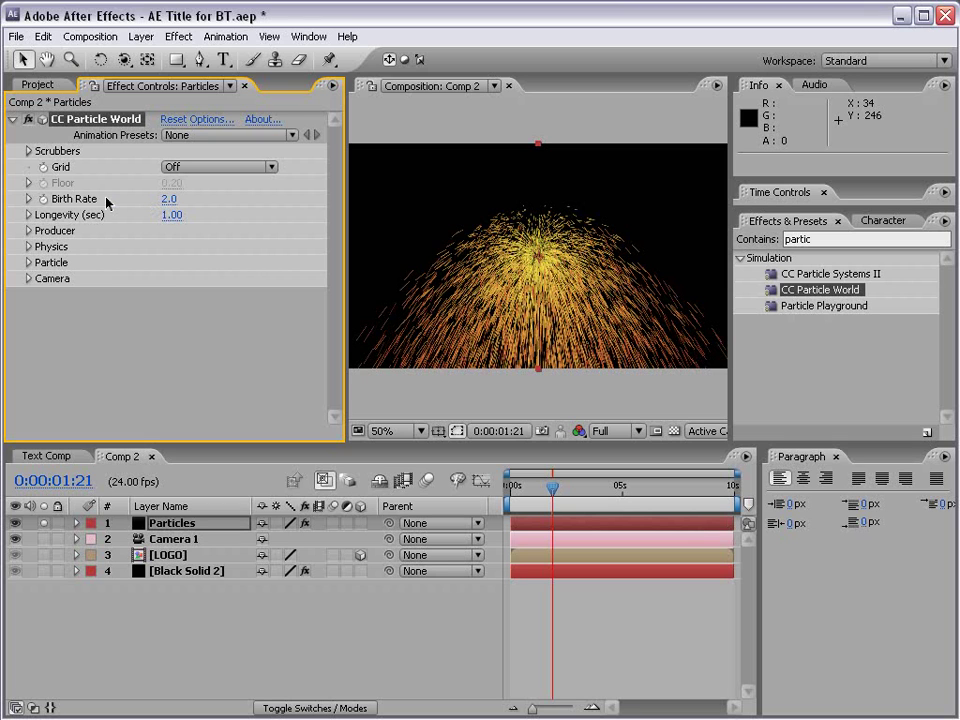
mouse_move(169, 199)
mouse_down()
mouse_move(185, 199)
mouse_move(162, 199)
mouse_up()
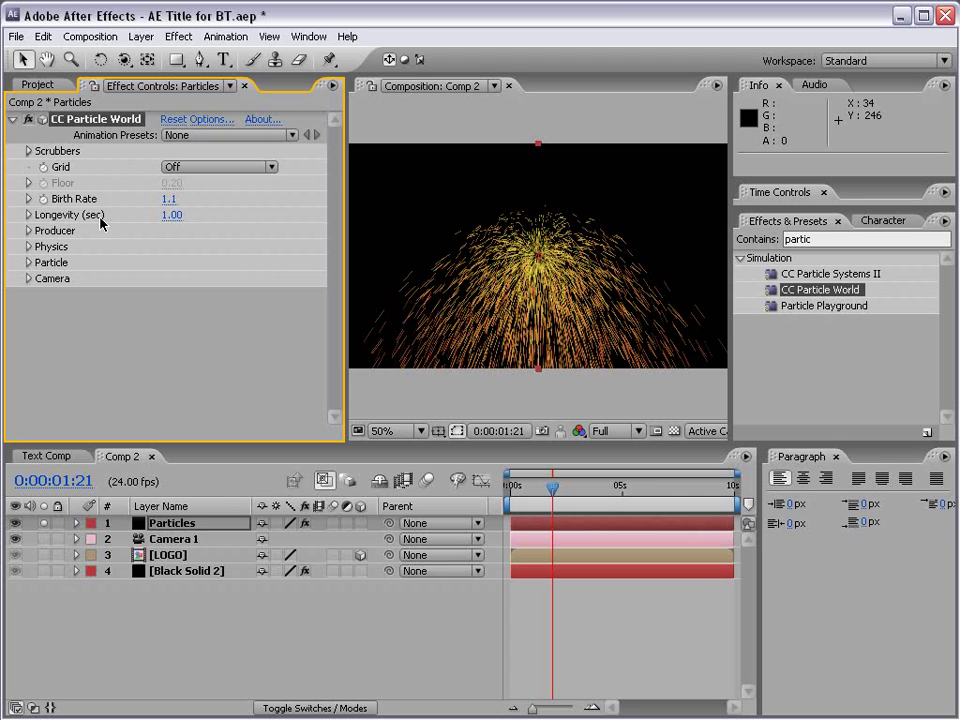
drag(172, 218, 171, 259)
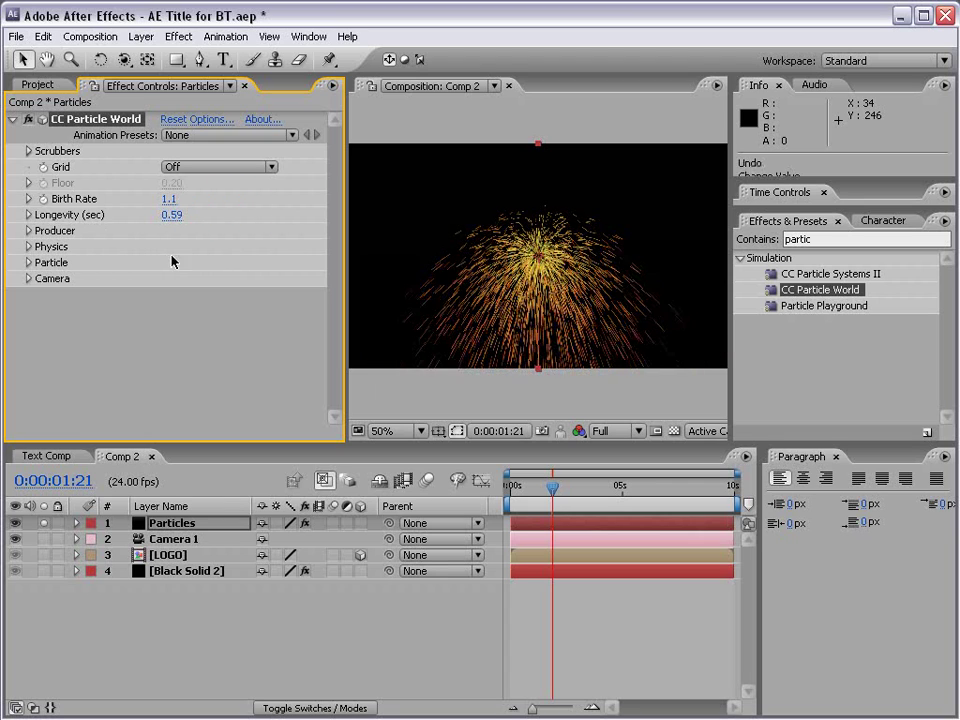
Set the Producer radii to X 0.5, Y 0.3 and Z 2.2.
click(29, 231)
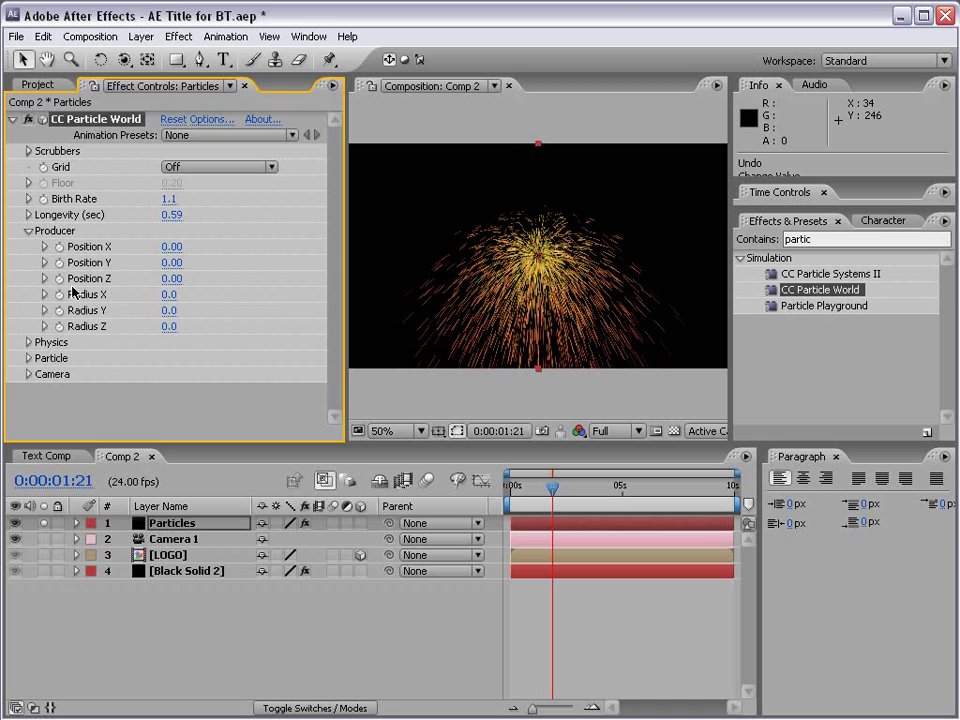
mouse_move(174, 264)
mouse_down()
mouse_move(236, 257)
mouse_move(158, 274)
mouse_move(242, 272)
mouse_move(155, 280)
mouse_up()
key(ctrl+z)
mouse_move(167, 294)
mouse_down()
mouse_move(202, 294)
mouse_move(182, 311)
mouse_move(193, 311)
mouse_move(189, 328)
mouse_move(189, 314)
mouse_move(364, 310)
mouse_up()
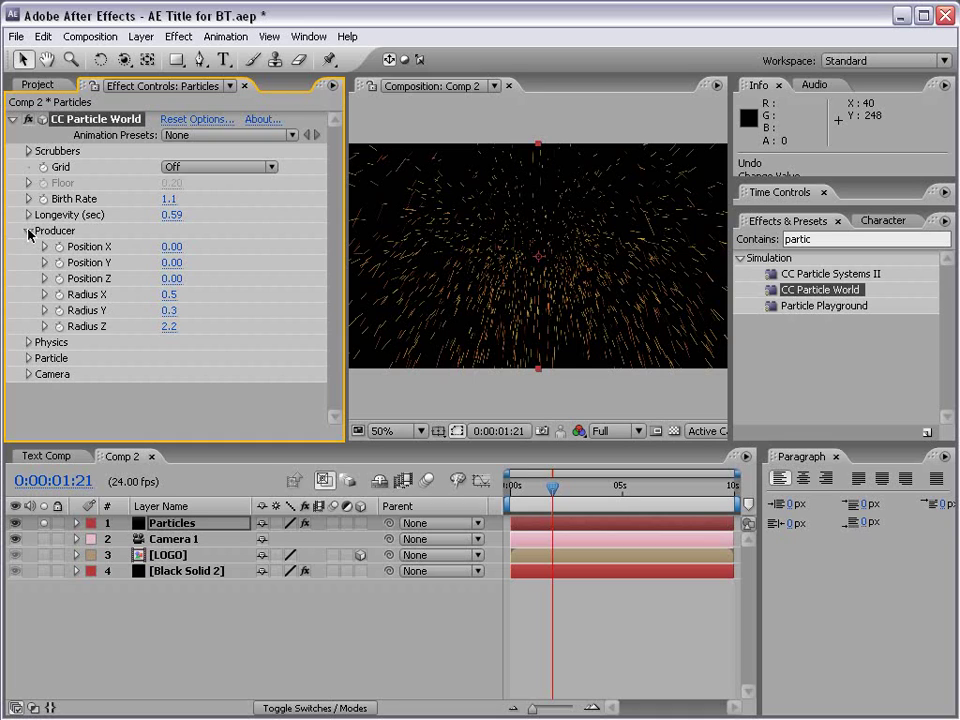
click(28, 231)
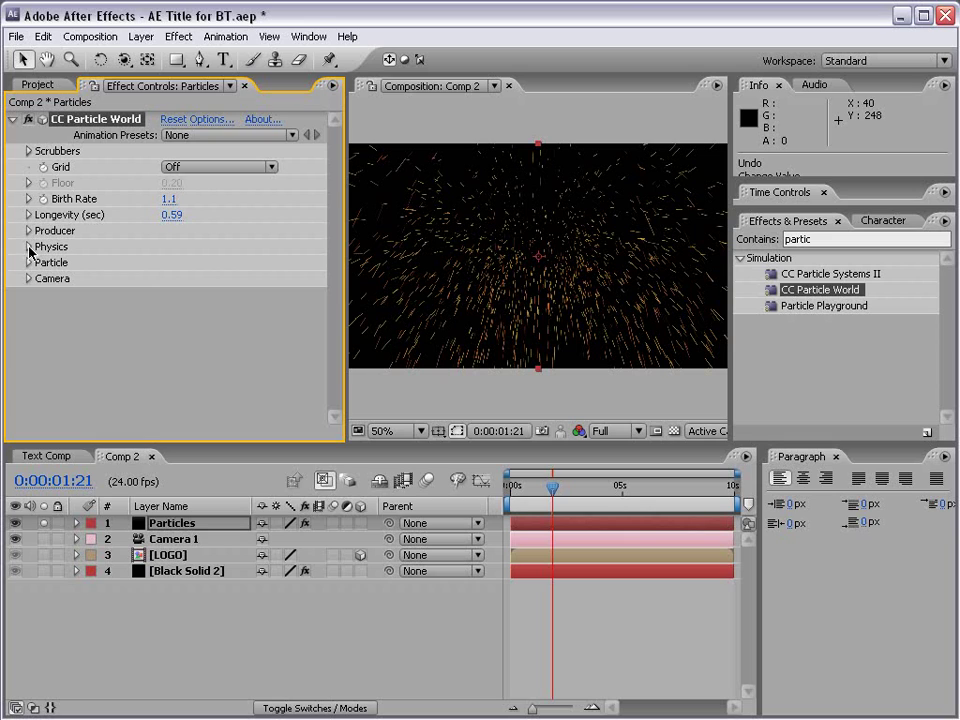
Change the Physics animation to Twirl and preview a later frame.
click(28, 247)
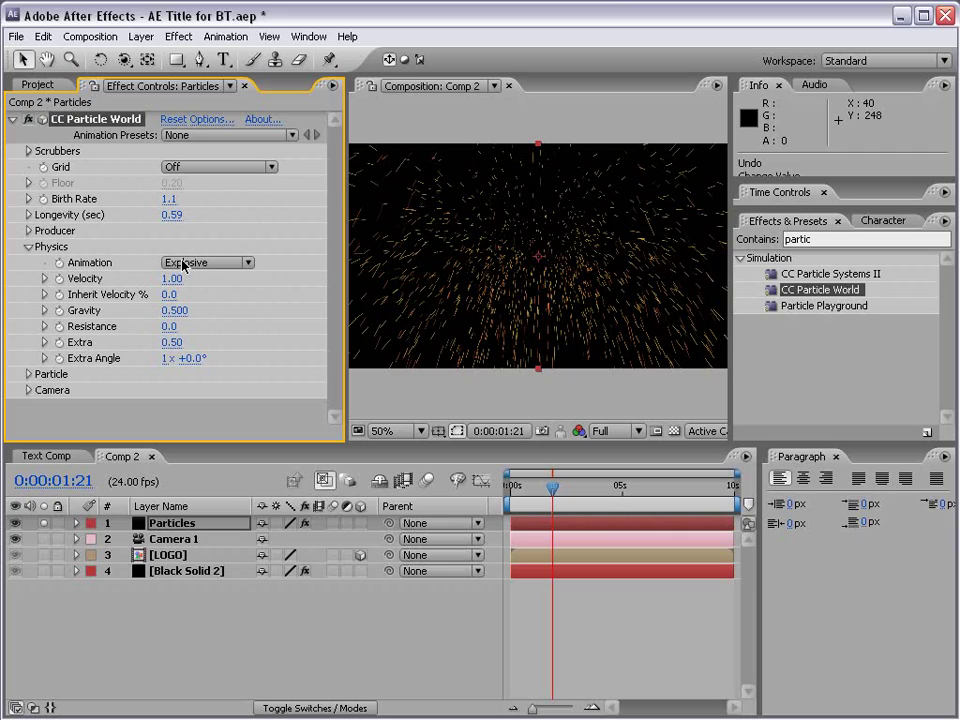
drag(553, 489, 575, 491)
click(242, 262)
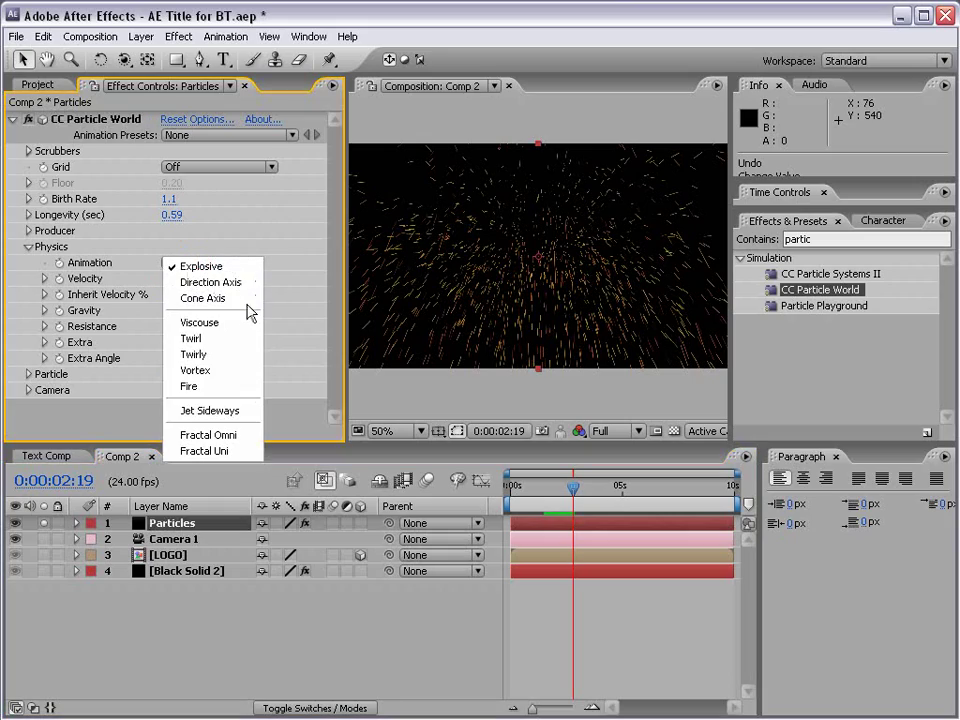
click(200, 338)
mouse_move(574, 489)
mouse_down()
mouse_move(596, 490)
mouse_move(575, 490)
mouse_up()
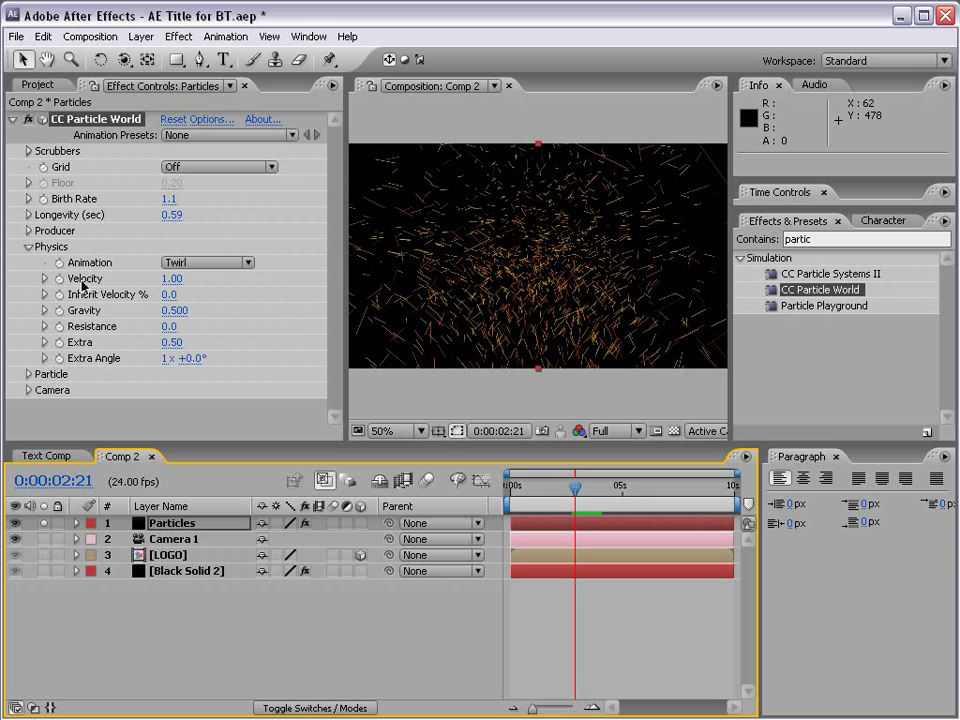
Set Velocity to 0 and Gravity to 0, then raise Gravity to 0.170.
click(172, 278)
text(0)
key(Return)
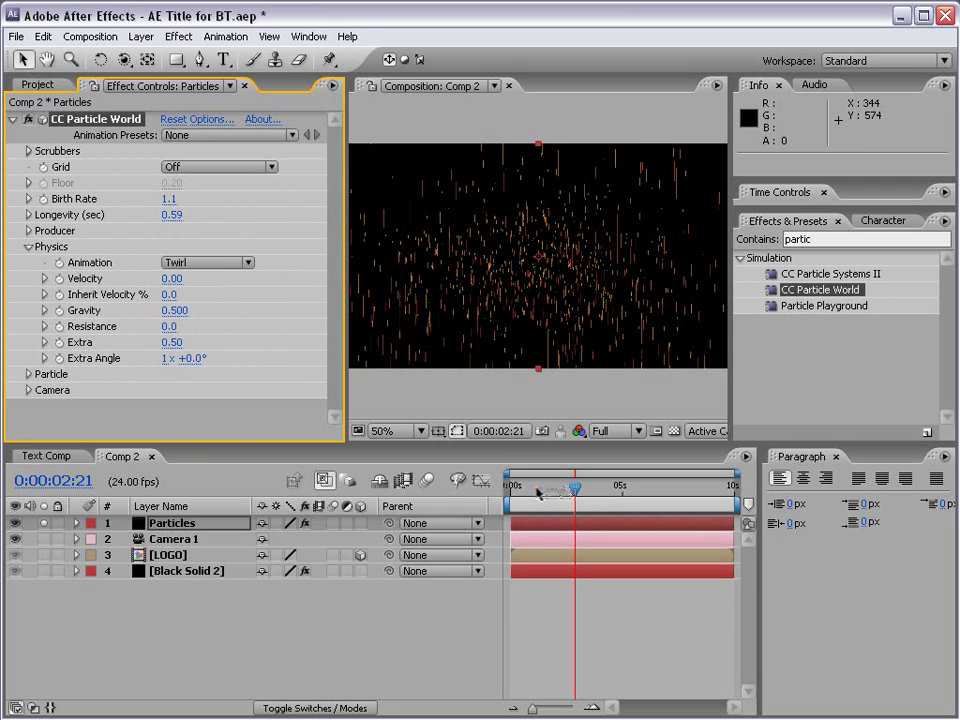
drag(541, 493, 553, 492)
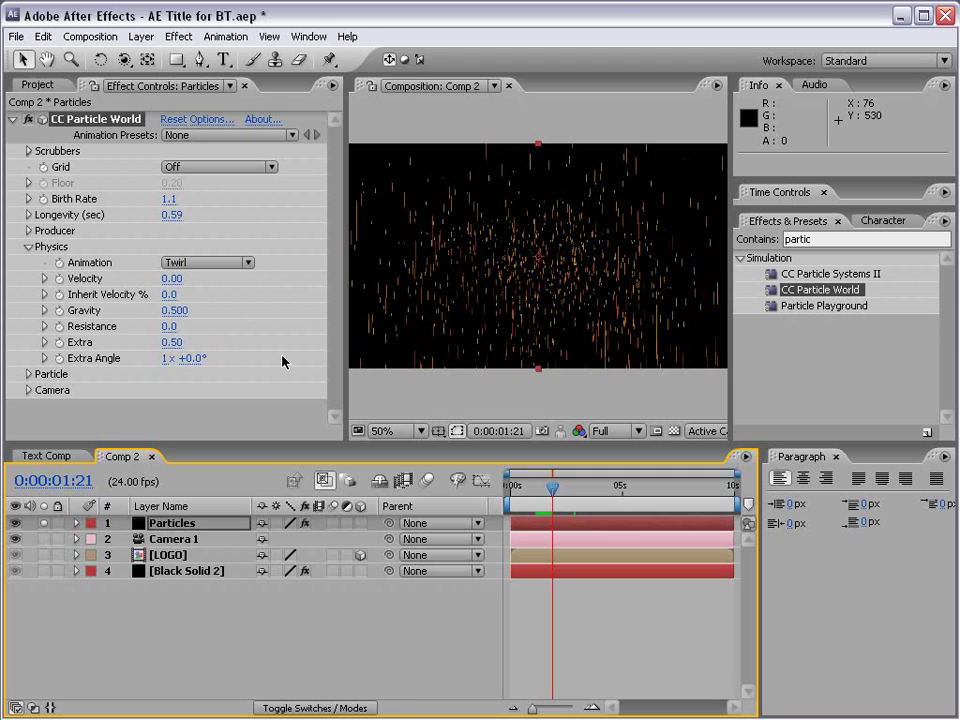
drag(553, 490, 601, 491)
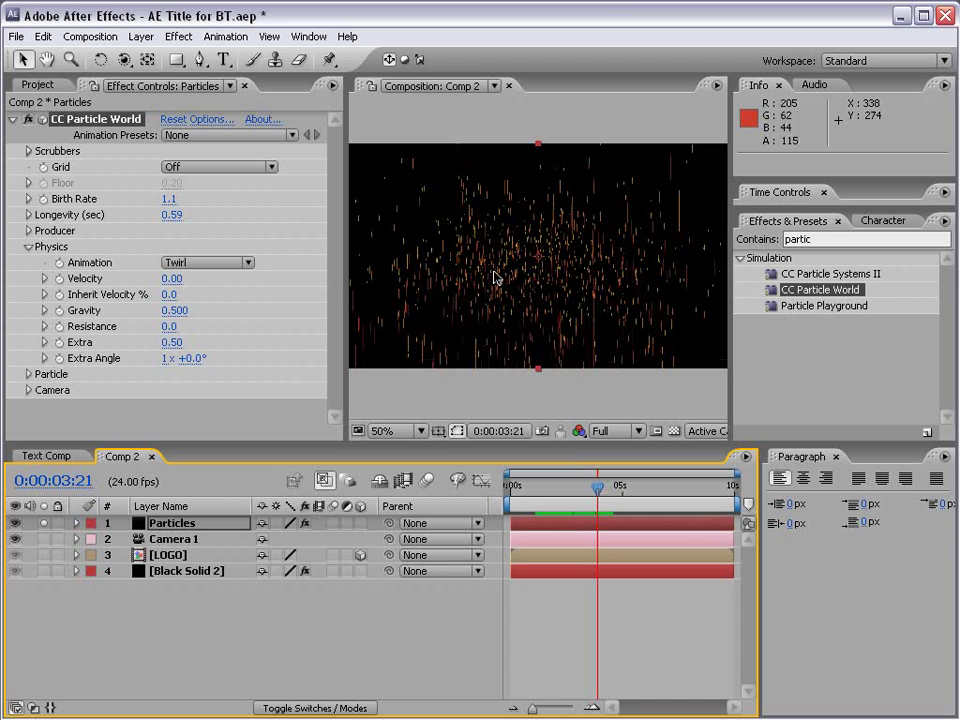
key(ctrl+z)
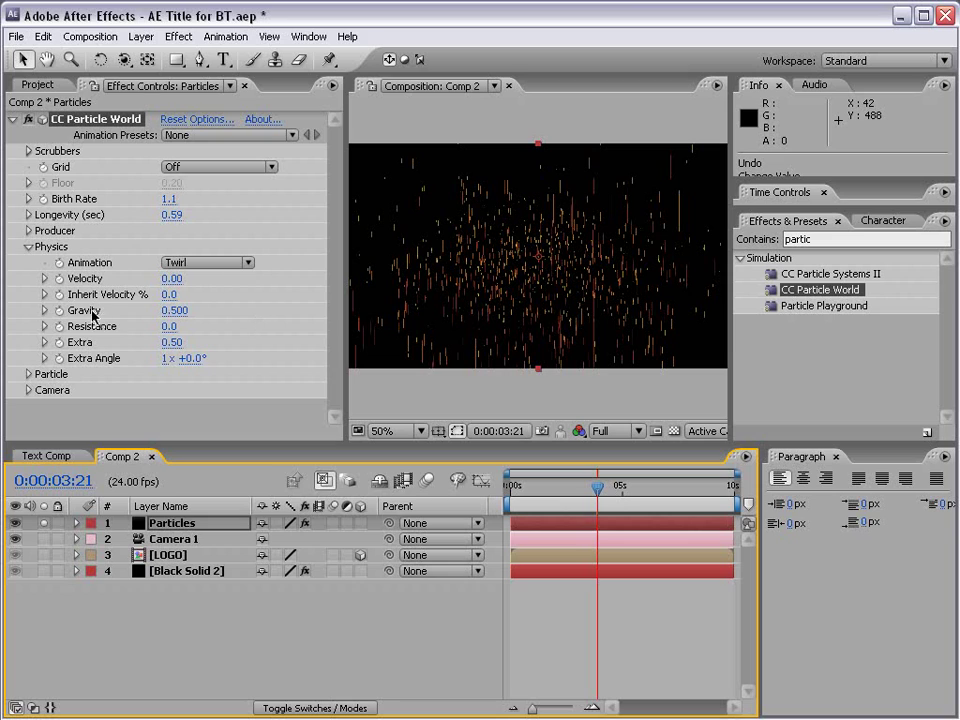
click(168, 311)
text(0)
key(Return)
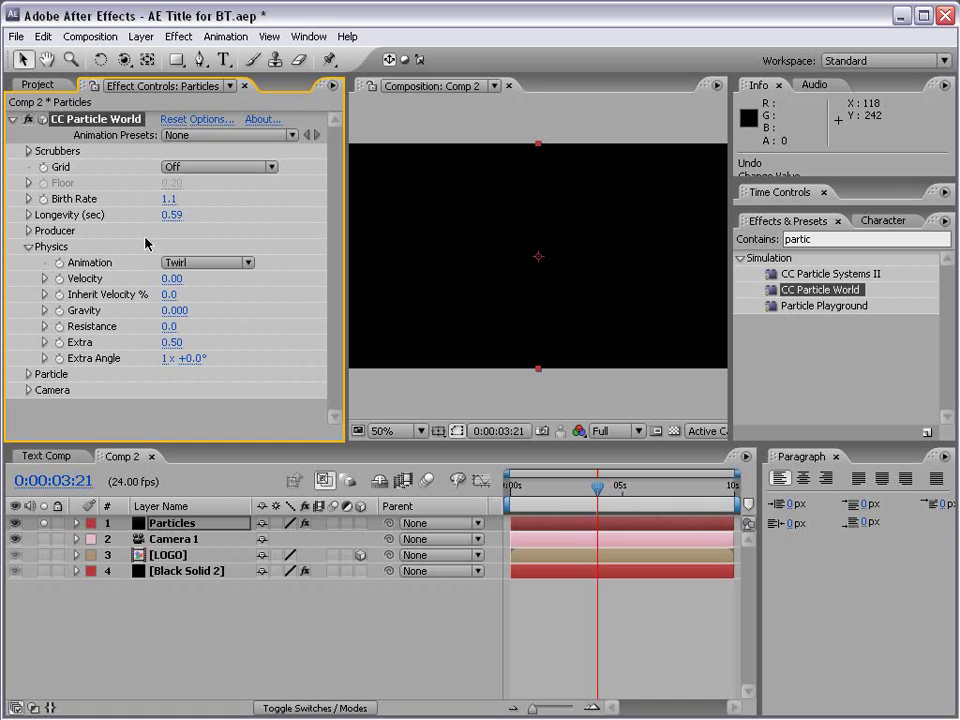
drag(172, 310, 184, 310)
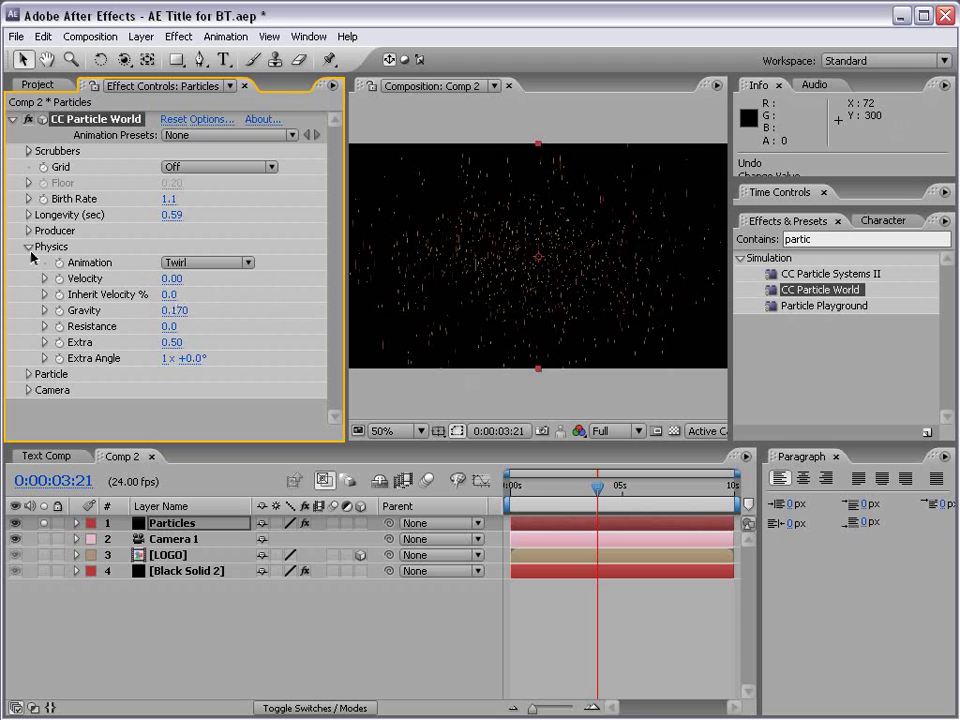
Try Cube and Star particle types, then settle on Lens Convex.
click(28, 375)
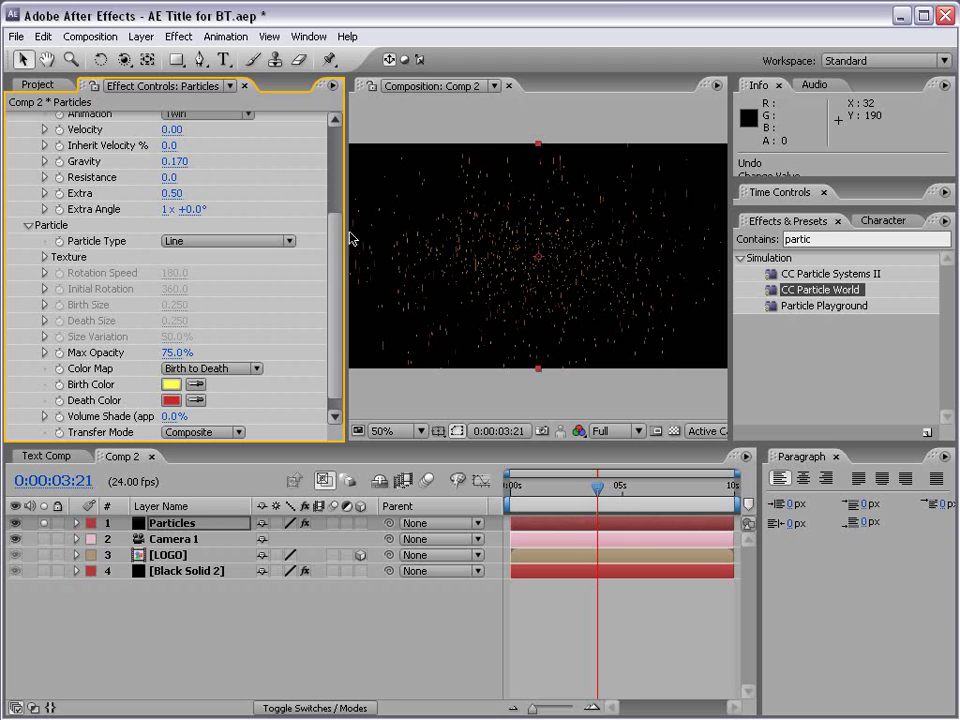
click(199, 243)
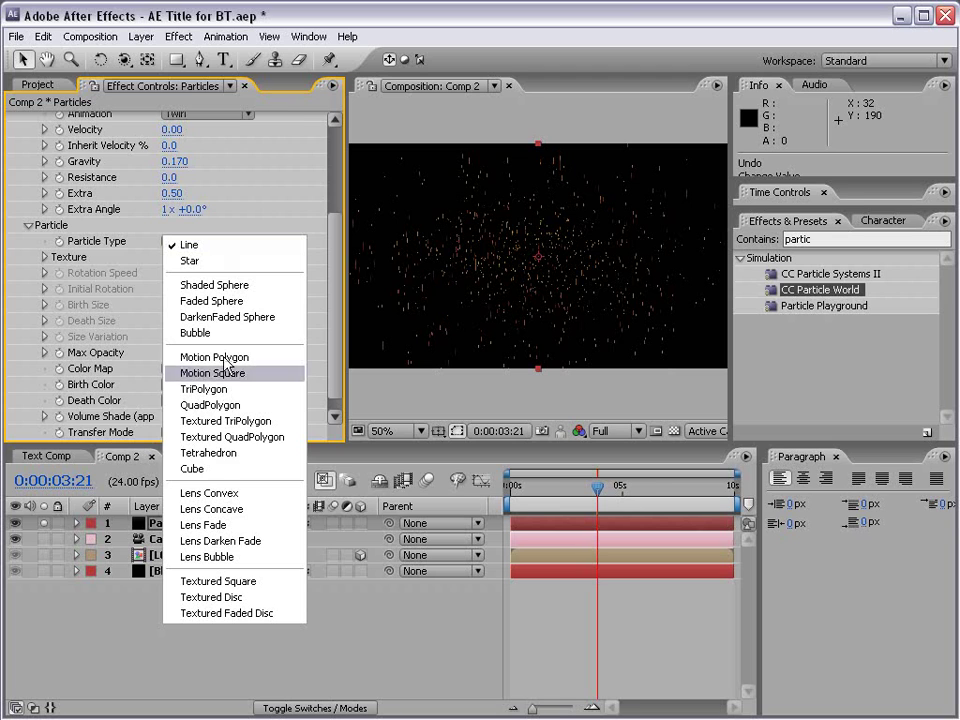
click(190, 468)
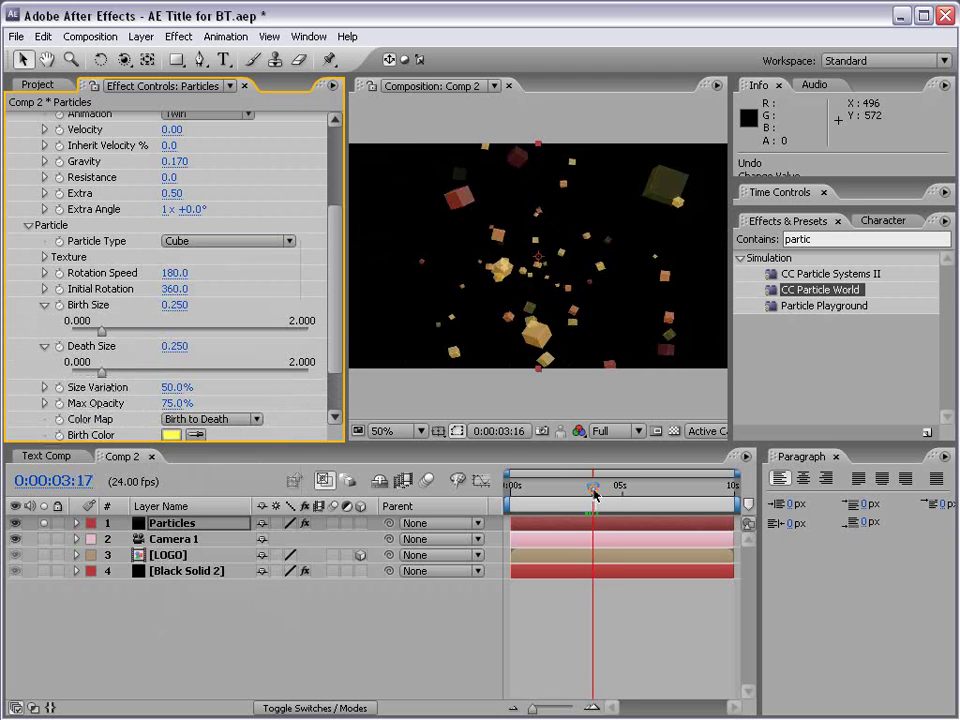
click(188, 243)
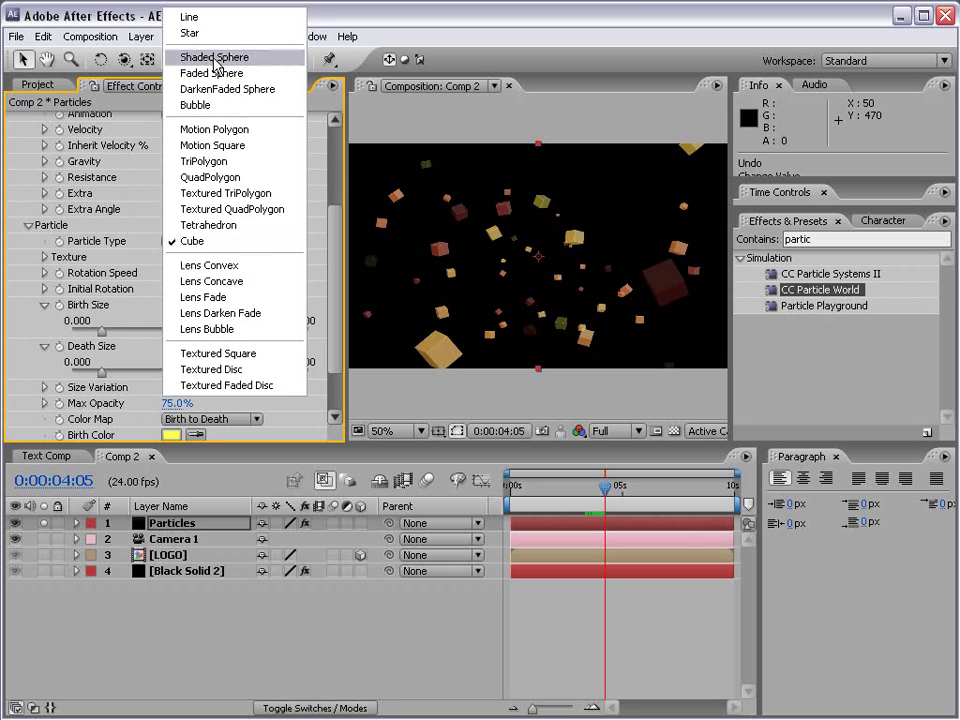
click(192, 33)
drag(569, 482, 608, 488)
click(207, 246)
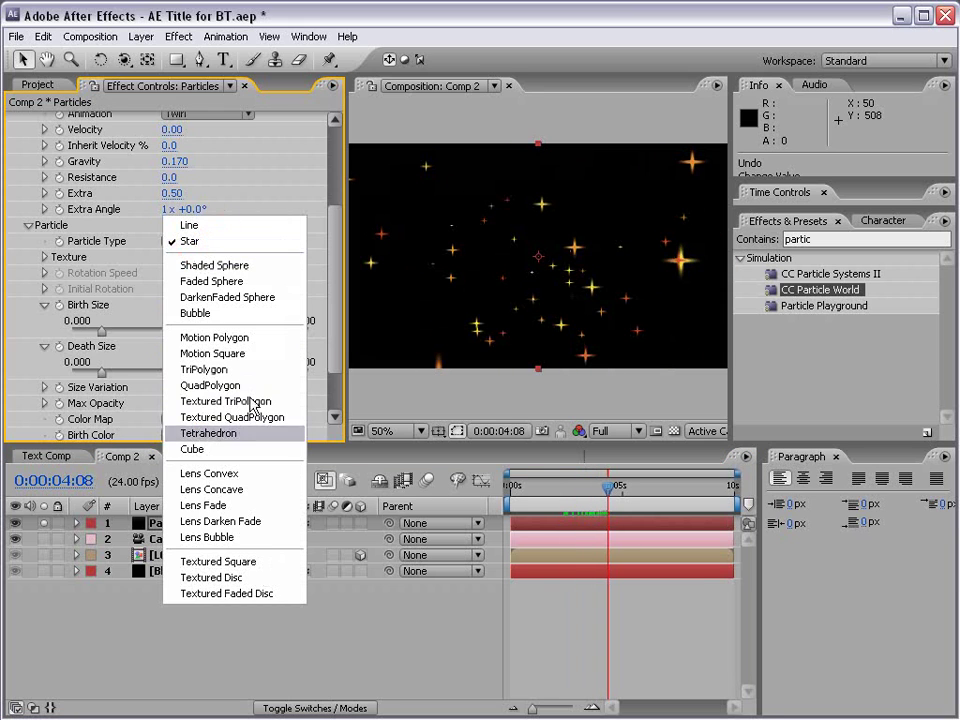
click(240, 476)
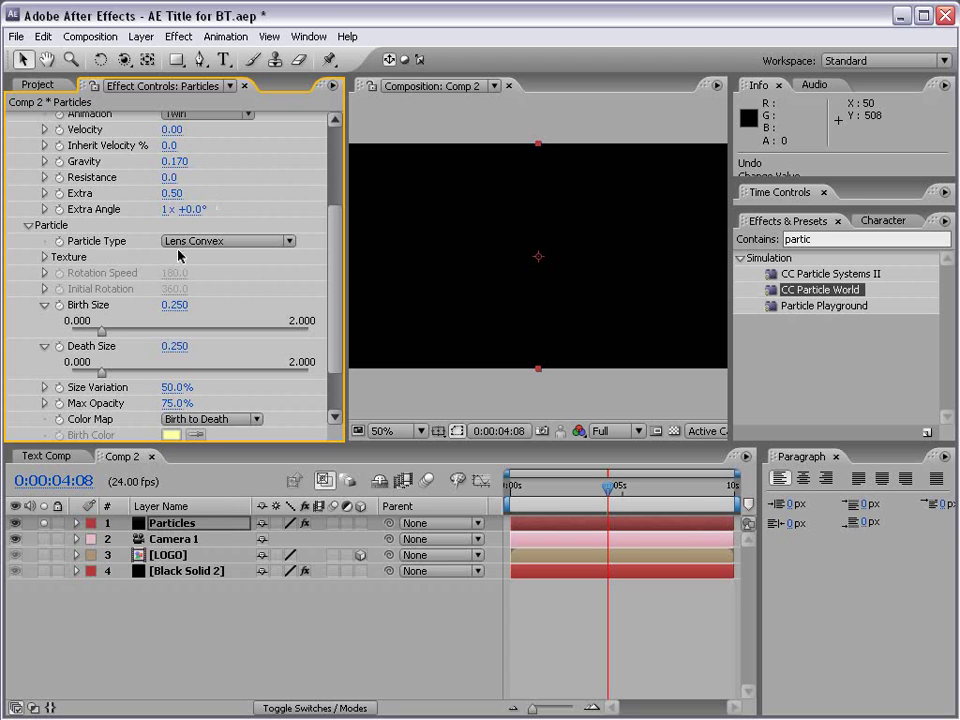
Try Custom colour mapping, then keep the Color Map at Birth to Death.
scroll(339, 270, down, 2)
click(214, 378)
click(214, 362)
click(214, 378)
click(206, 396)
Change the Particles solid's colour to pale lime green in Solid Settings.
click(141, 37)
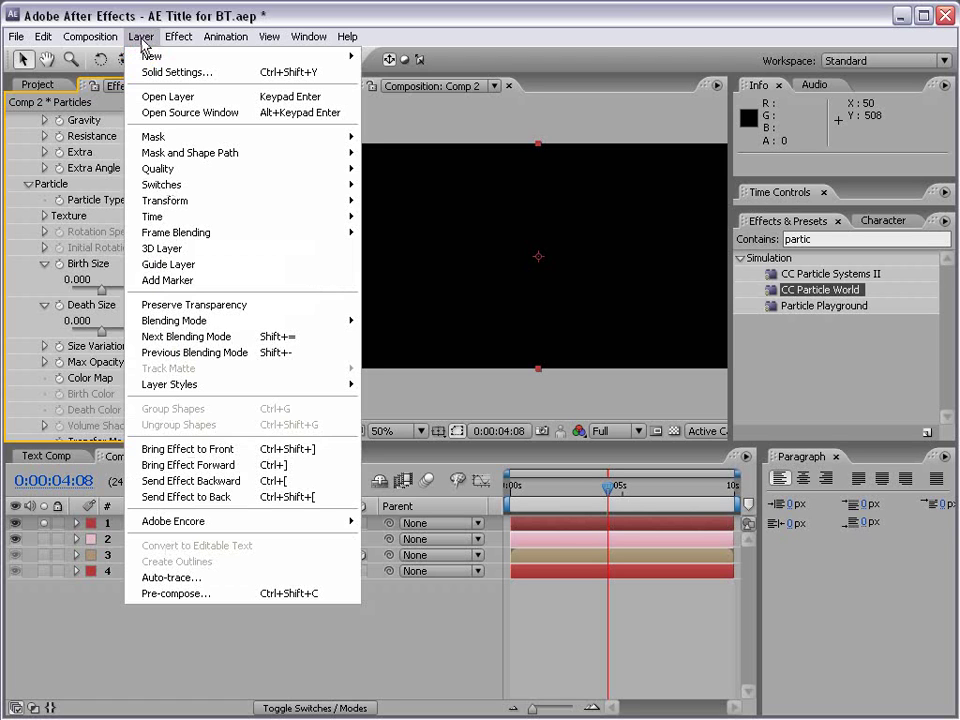
click(141, 40)
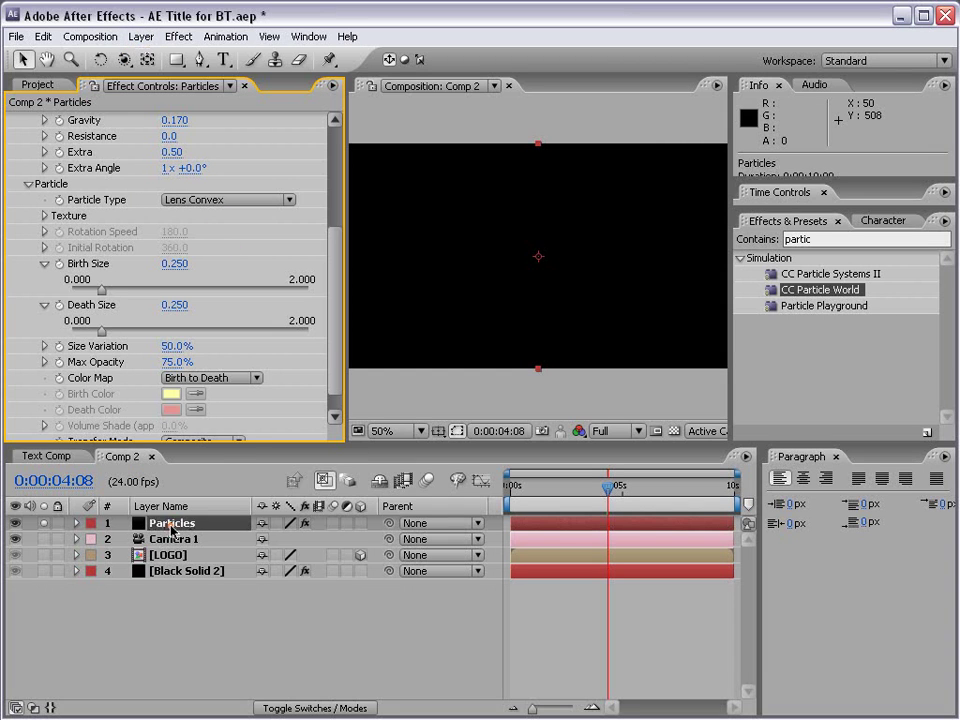
click(141, 40)
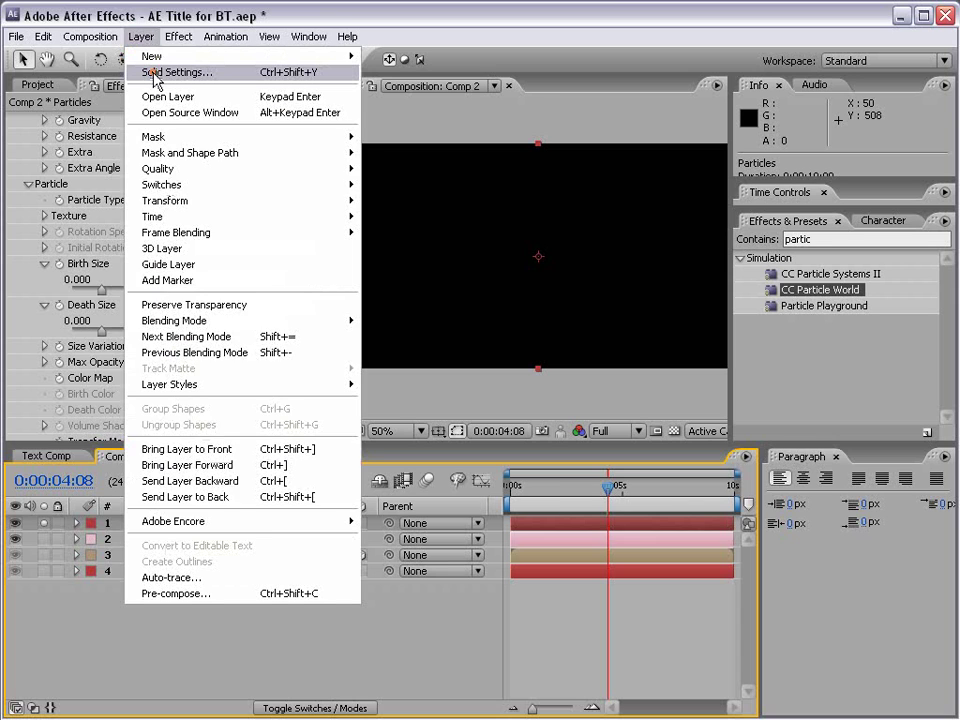
click(122, 71)
click(536, 553)
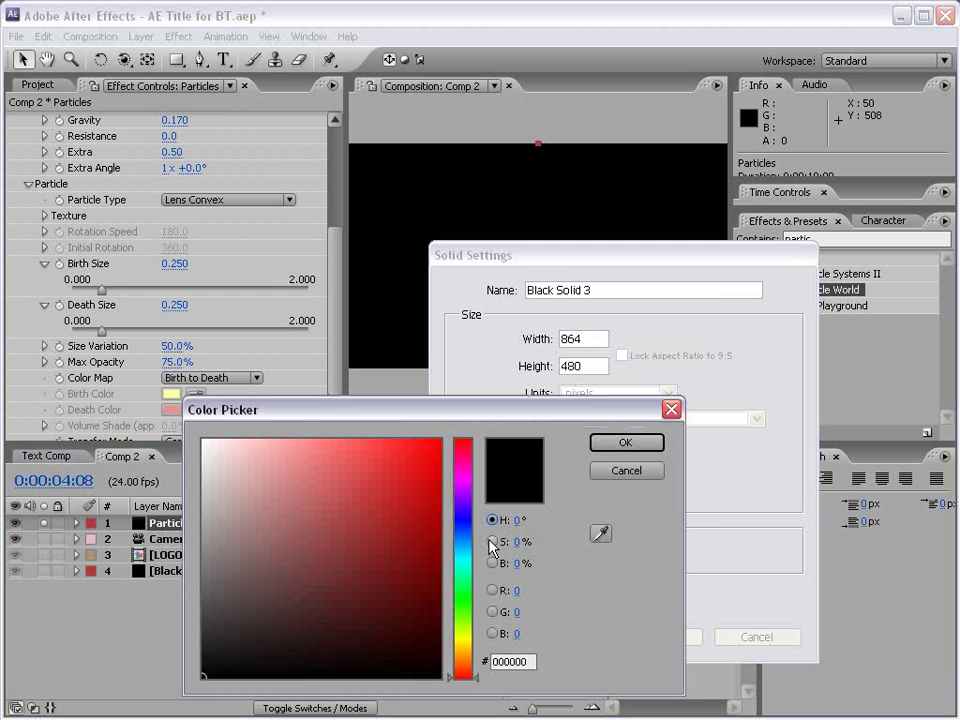
mouse_move(469, 602)
mouse_down()
mouse_move(468, 588)
mouse_move(468, 620)
mouse_up()
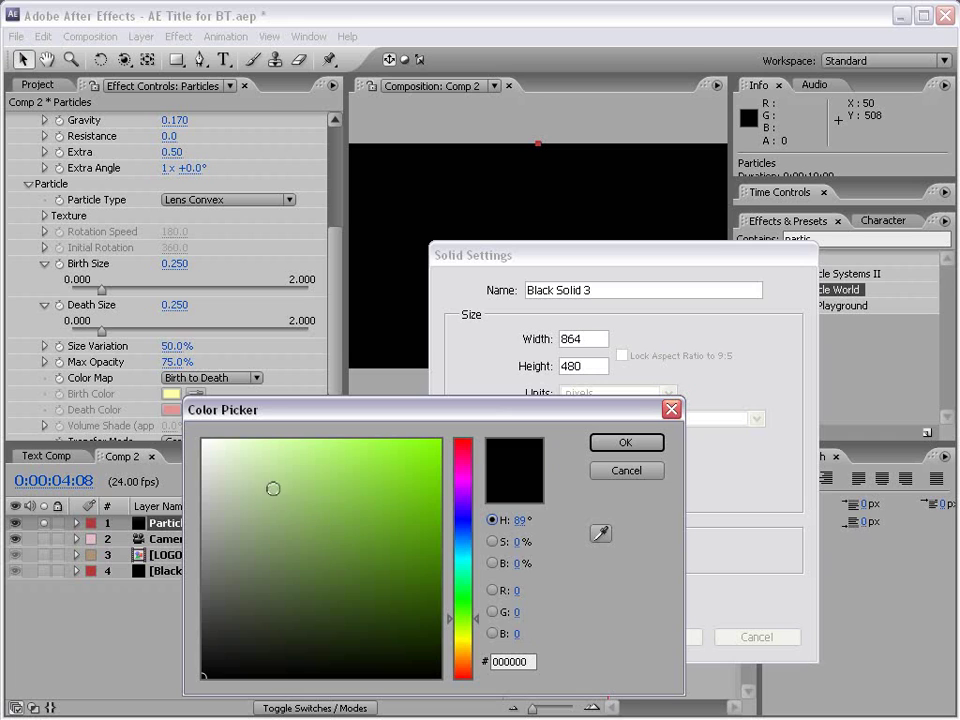
click(242, 438)
click(615, 443)
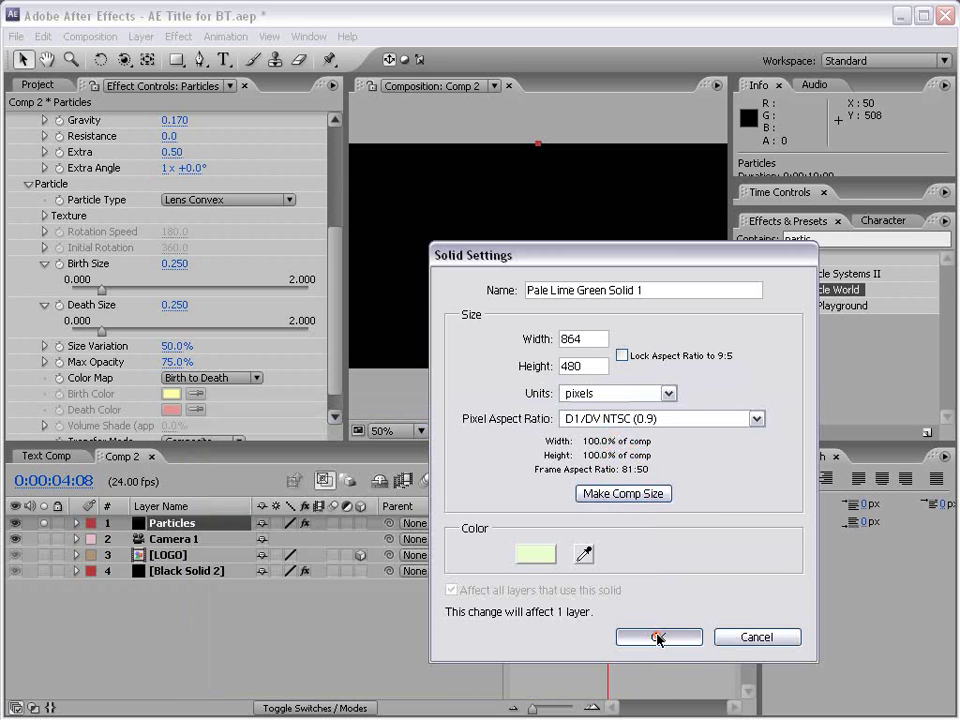
click(660, 636)
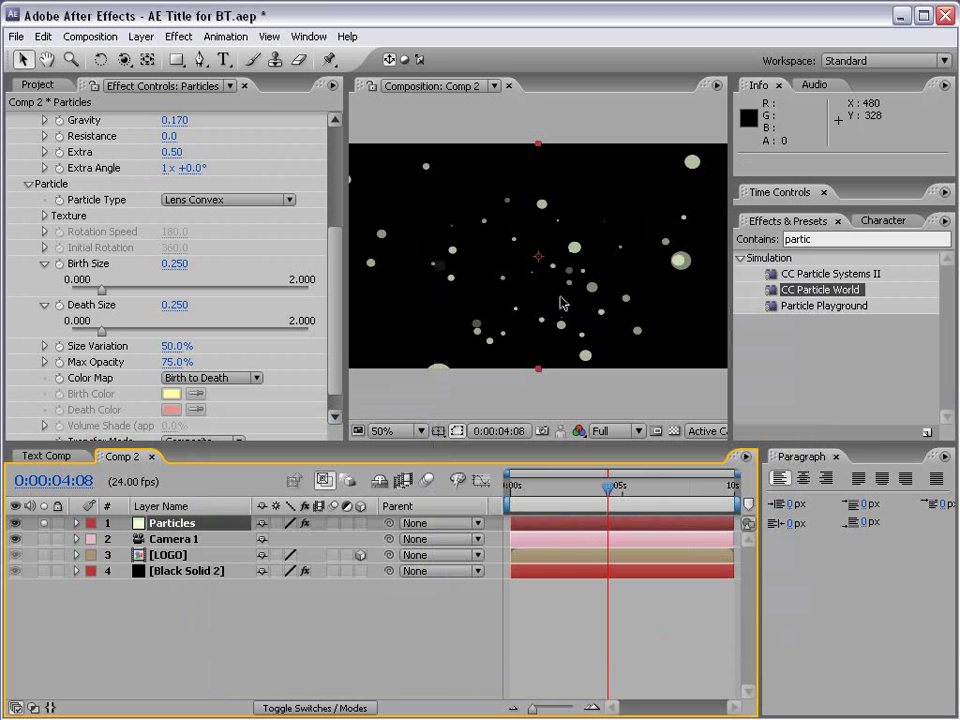
Set Gravity to 0 and preview the particles across later frames.
mouse_move(604, 488)
mouse_down()
mouse_move(560, 491)
mouse_move(600, 488)
mouse_up()
click(173, 120)
text(0)
key(Return)
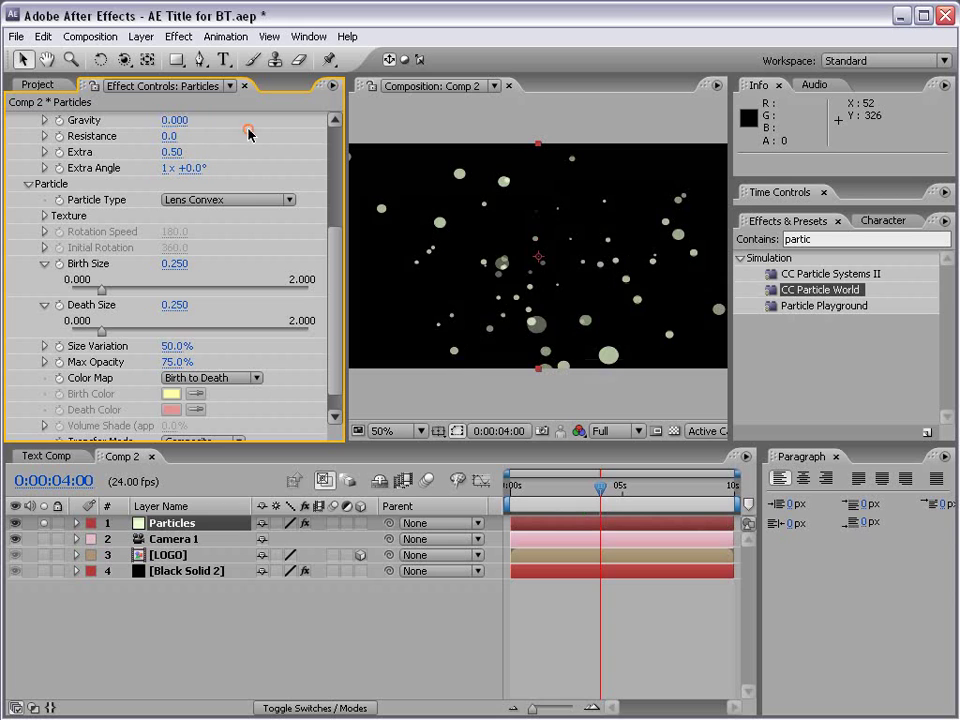
click(590, 489)
mouse_move(590, 489)
mouse_down()
mouse_move(671, 492)
mouse_move(542, 491)
mouse_move(577, 494)
mouse_up()
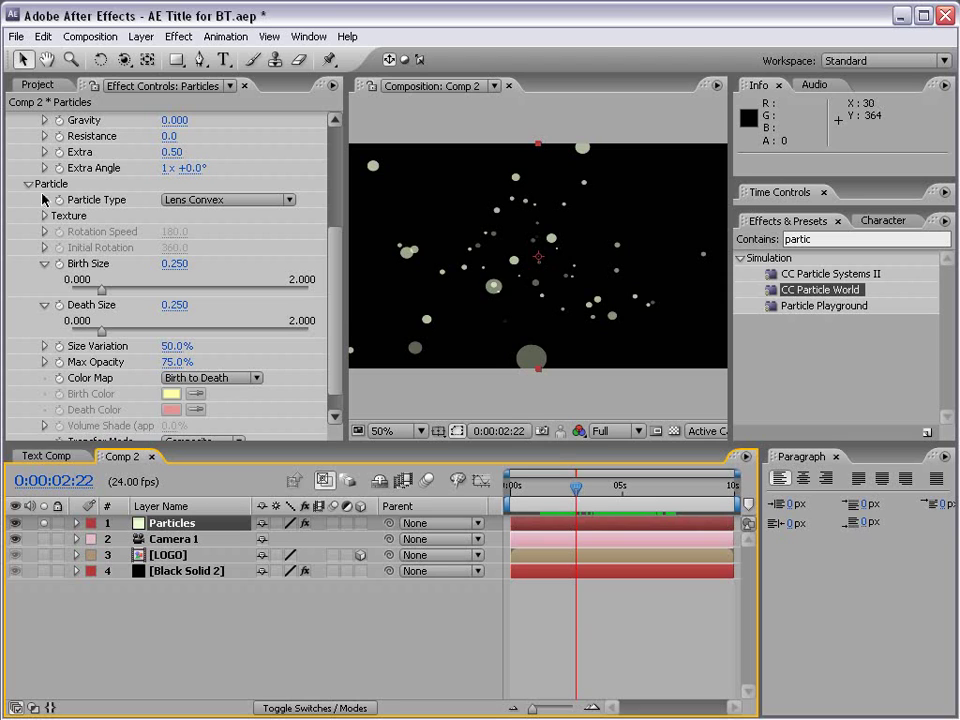
Check the Texture options and confirm the particle type stays Lens Convex.
scroll(339, 251, down, 1)
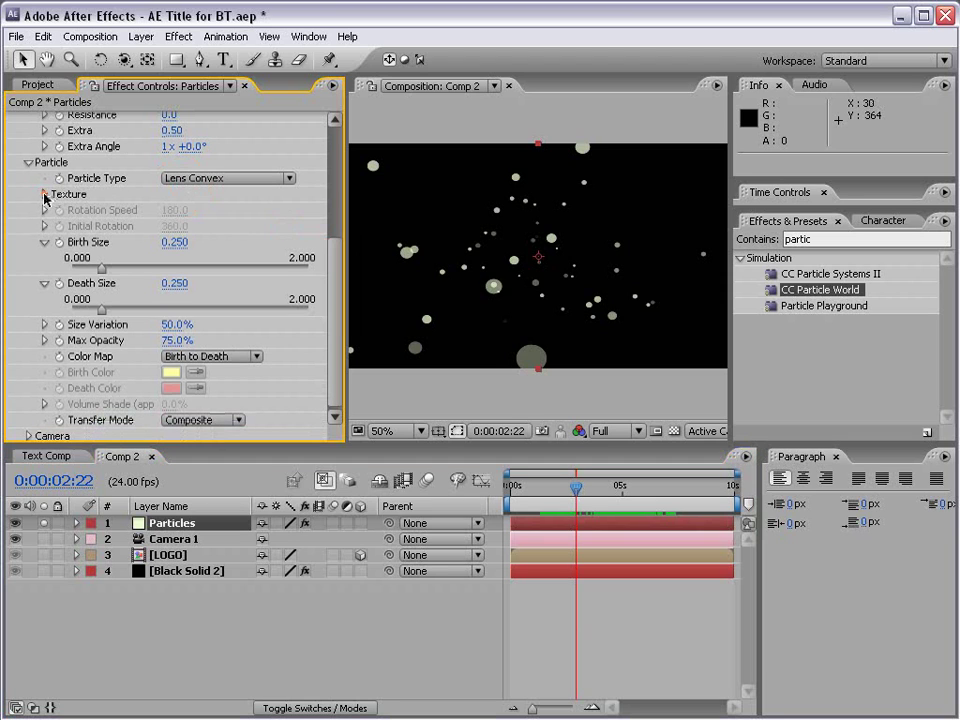
click(44, 195)
click(228, 178)
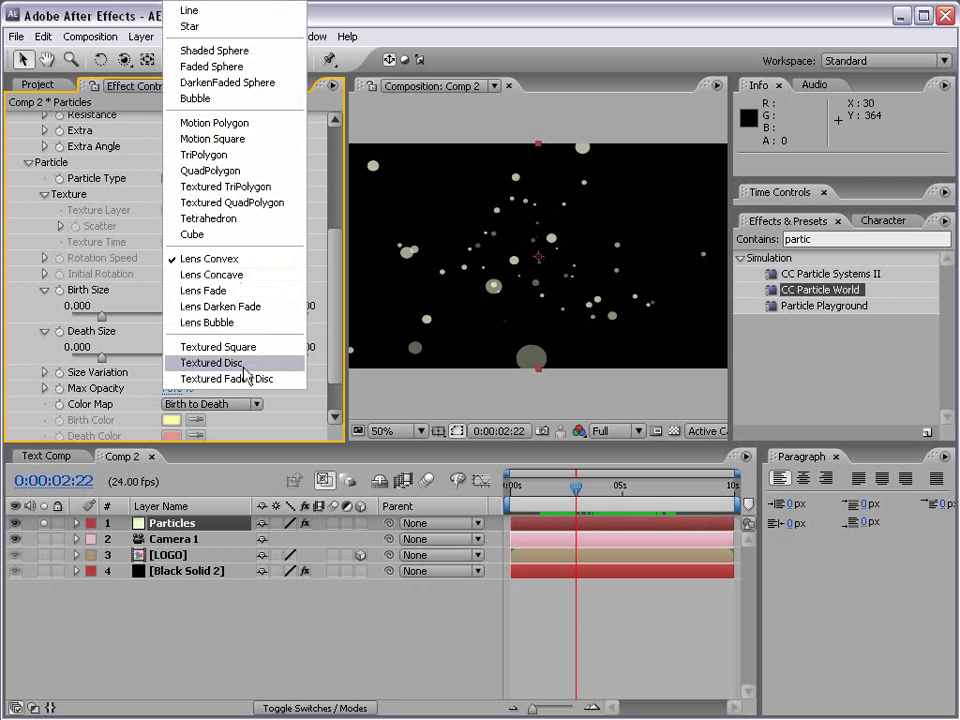
click(203, 260)
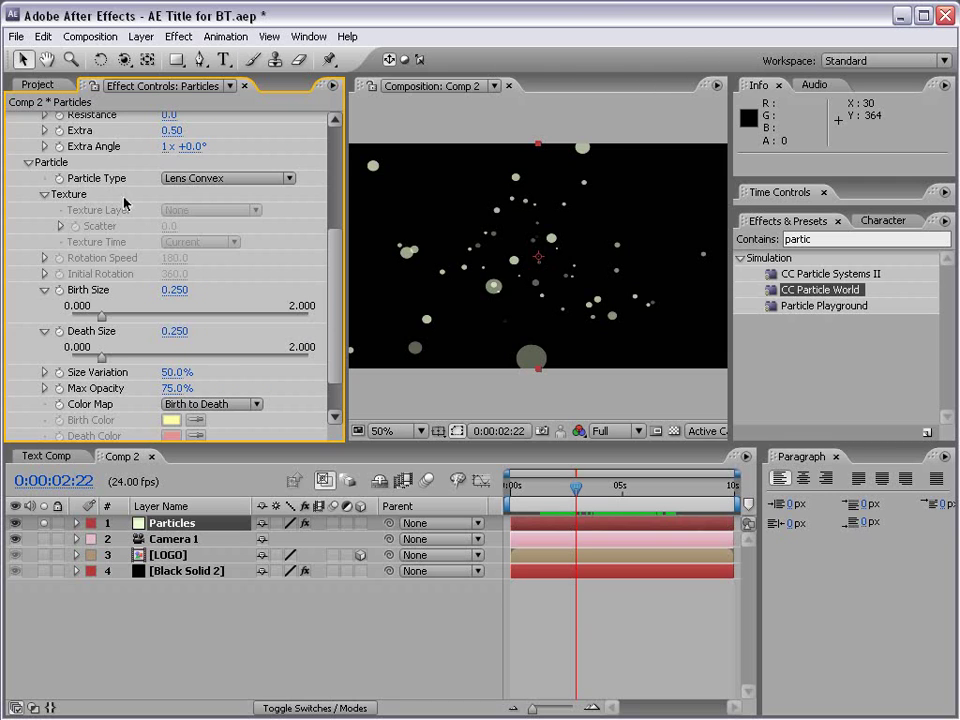
click(43, 196)
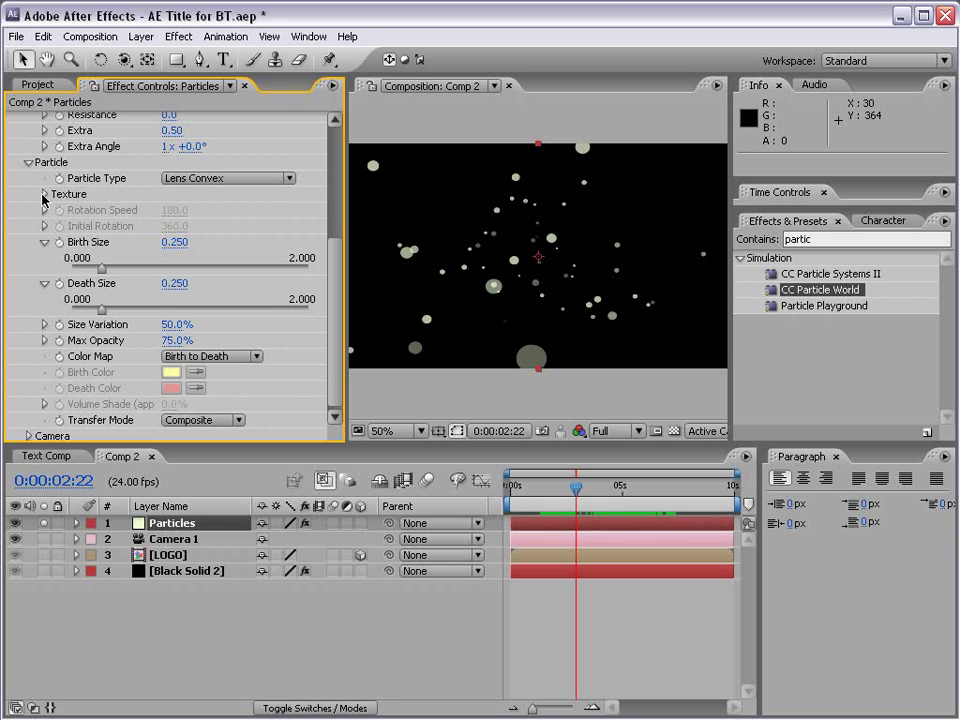
Set Birth Size 0.429, Size Variation 83% and Death Size 0.175, keeping Lens Convex.
drag(339, 321, 336, 338)
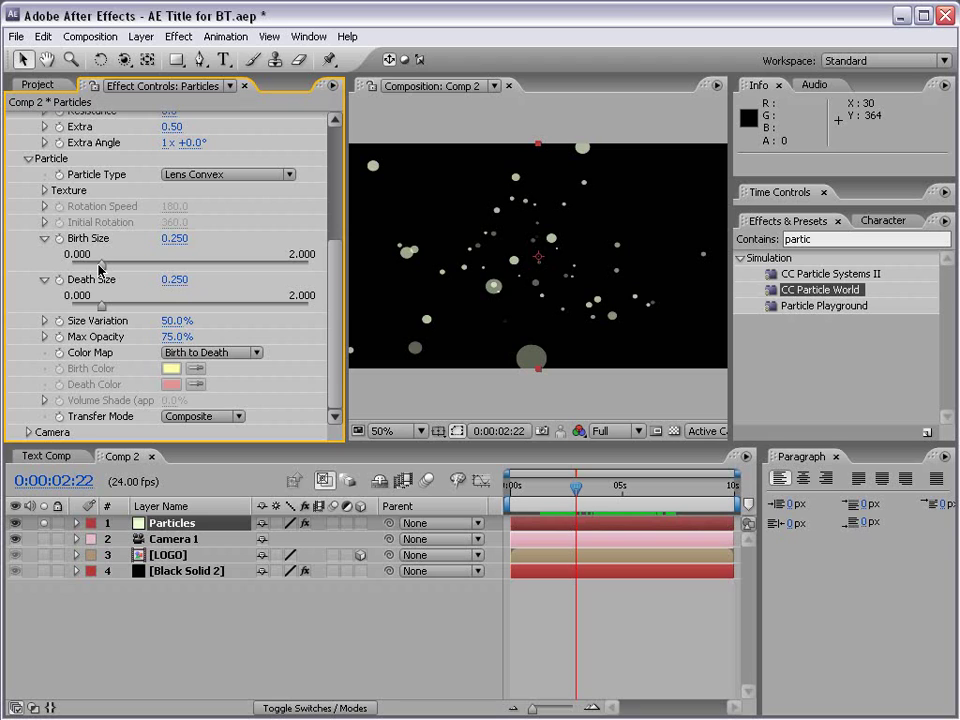
drag(100, 266, 123, 266)
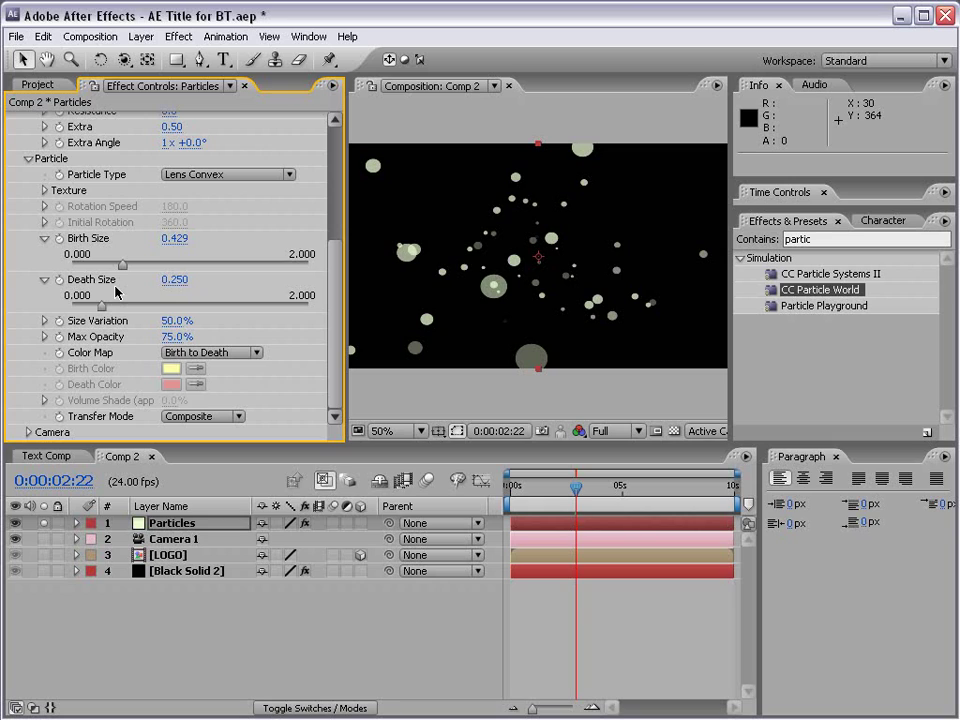
drag(176, 321, 167, 336)
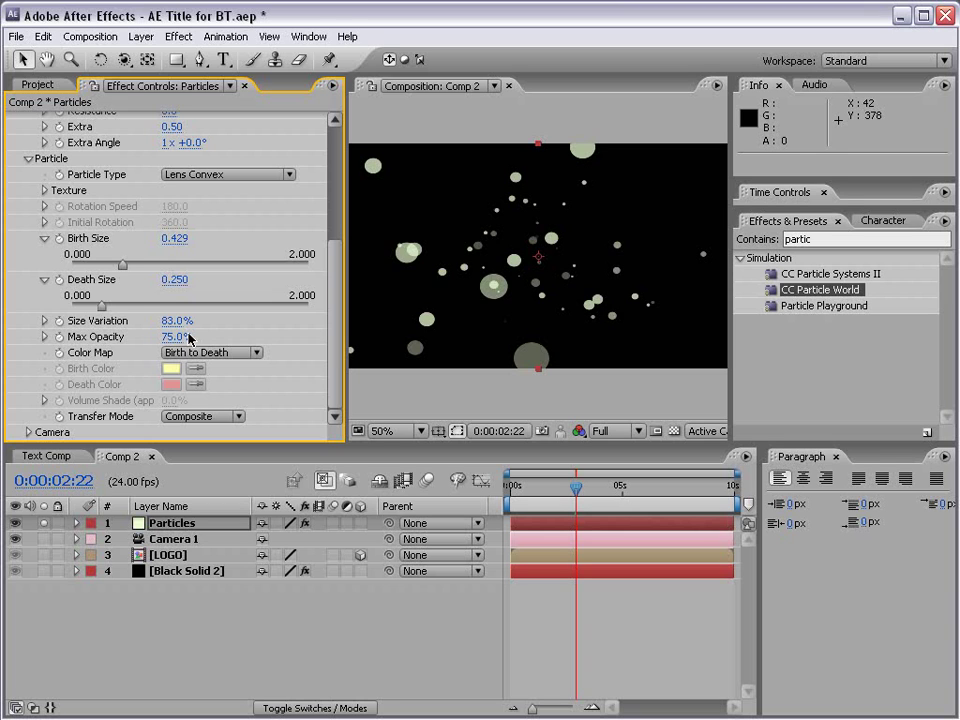
mouse_move(100, 308)
mouse_down()
mouse_move(285, 309)
mouse_move(92, 309)
mouse_up()
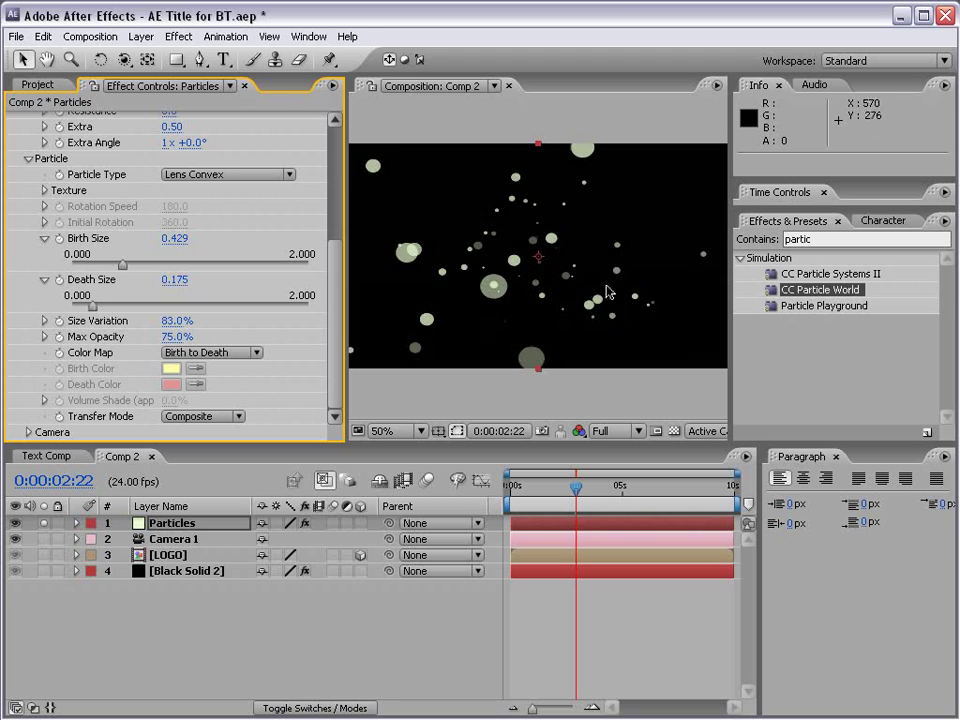
click(205, 352)
click(185, 354)
click(228, 174)
click(220, 258)
Turn off solo on the Particles layer so all layers show.
click(28, 159)
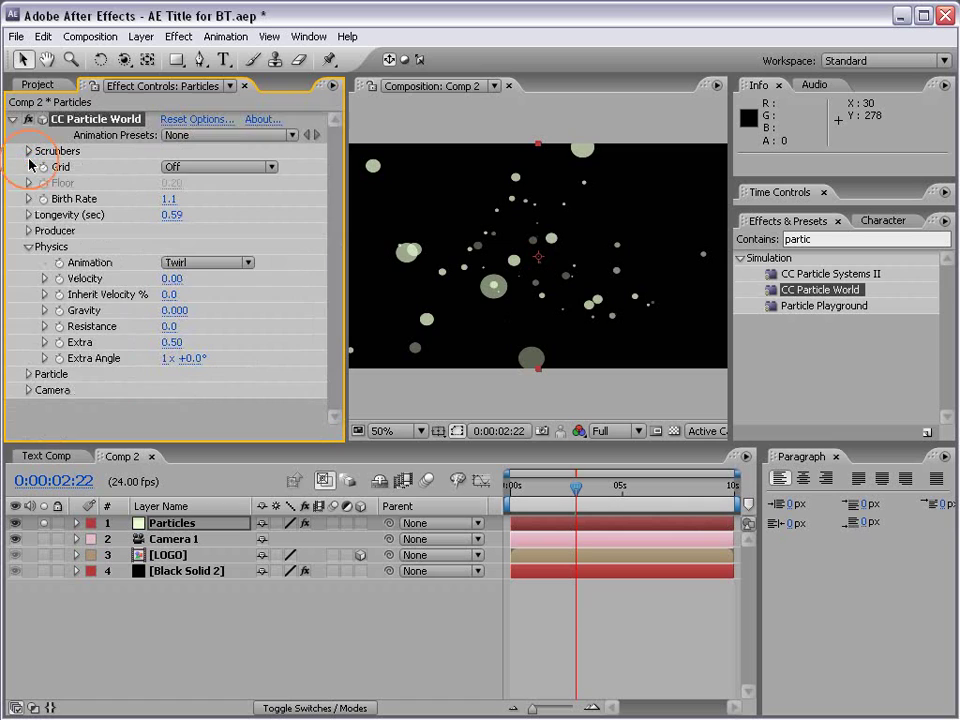
click(28, 390)
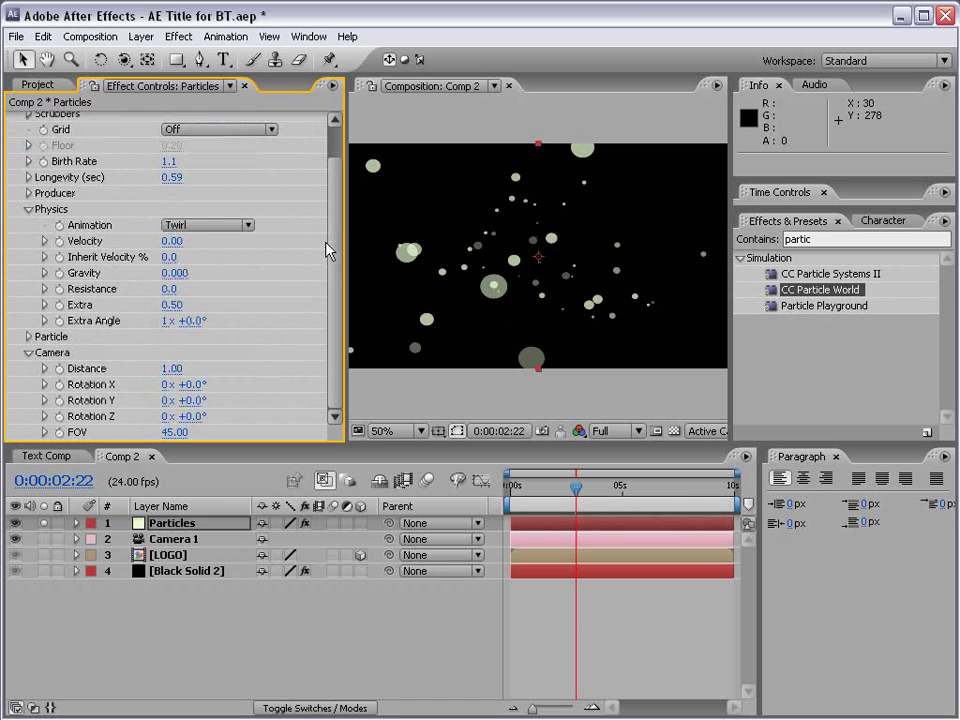
click(28, 353)
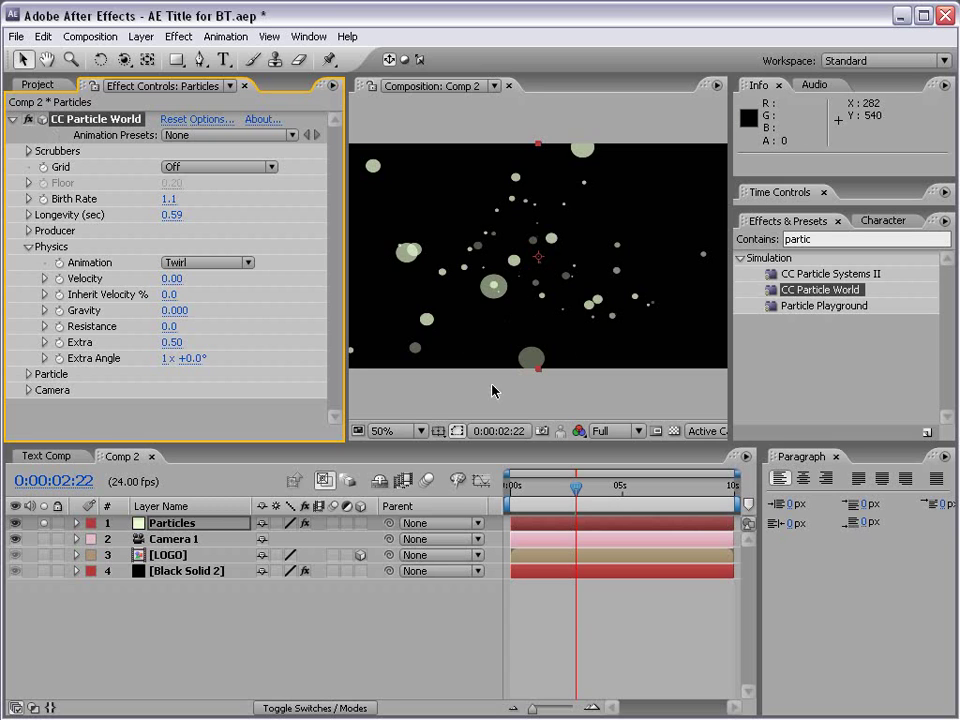
click(178, 539)
click(168, 523)
click(43, 523)
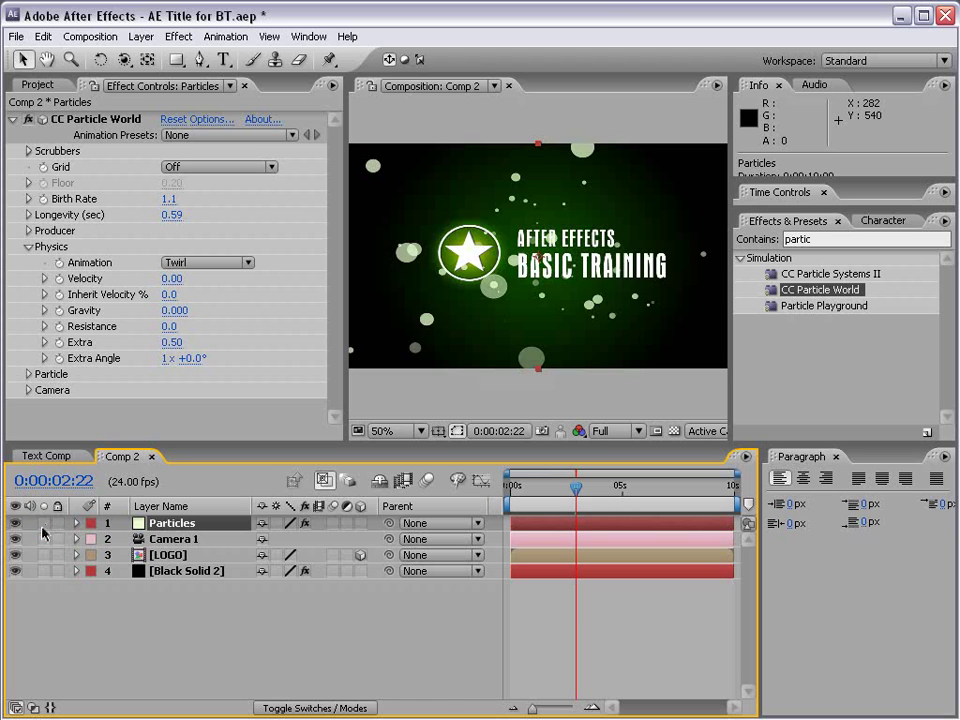
Orbit the camera slightly around the title with the Orbit Camera tool.
click(124, 60)
click(210, 60)
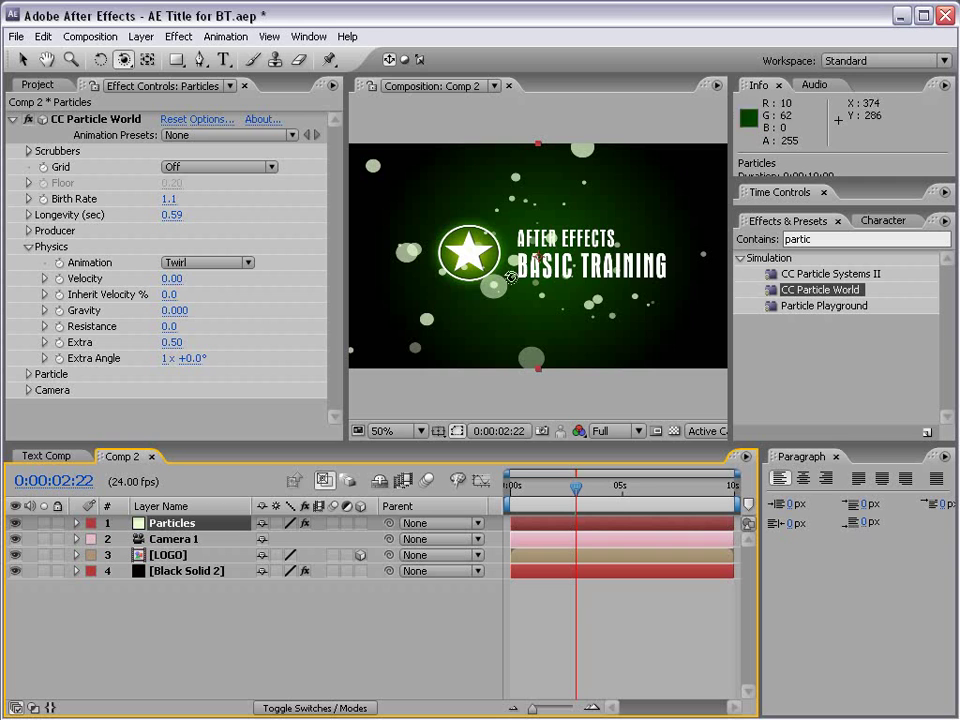
drag(585, 252, 563, 242)
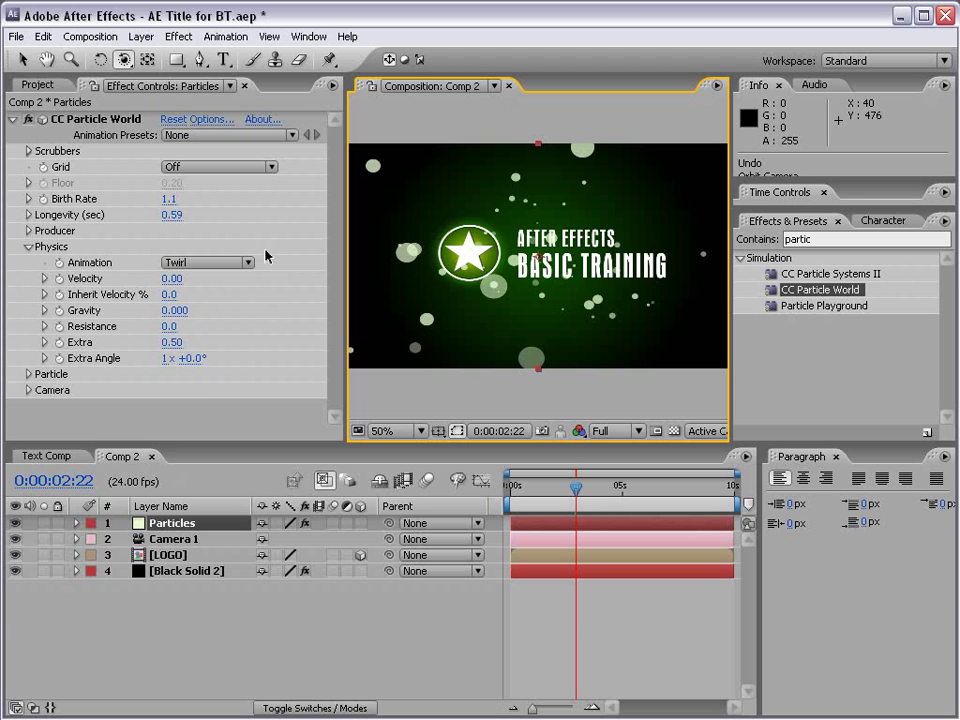
Shrink the particles' Birth Size to 0.111.
click(27, 247)
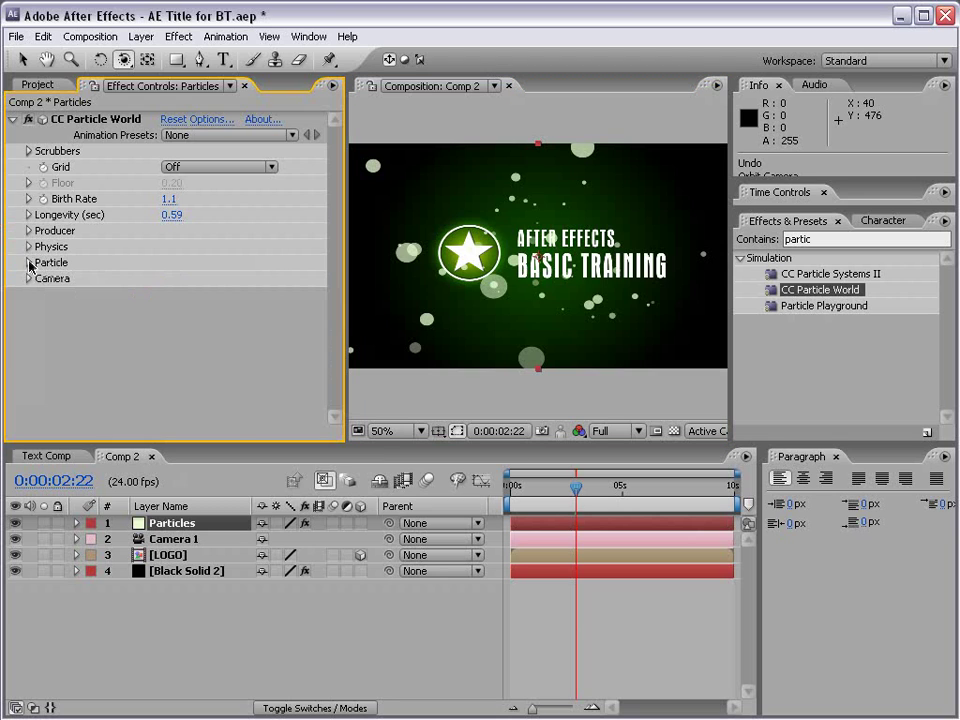
click(29, 264)
scroll(332, 246, down, 1)
drag(122, 273, 85, 273)
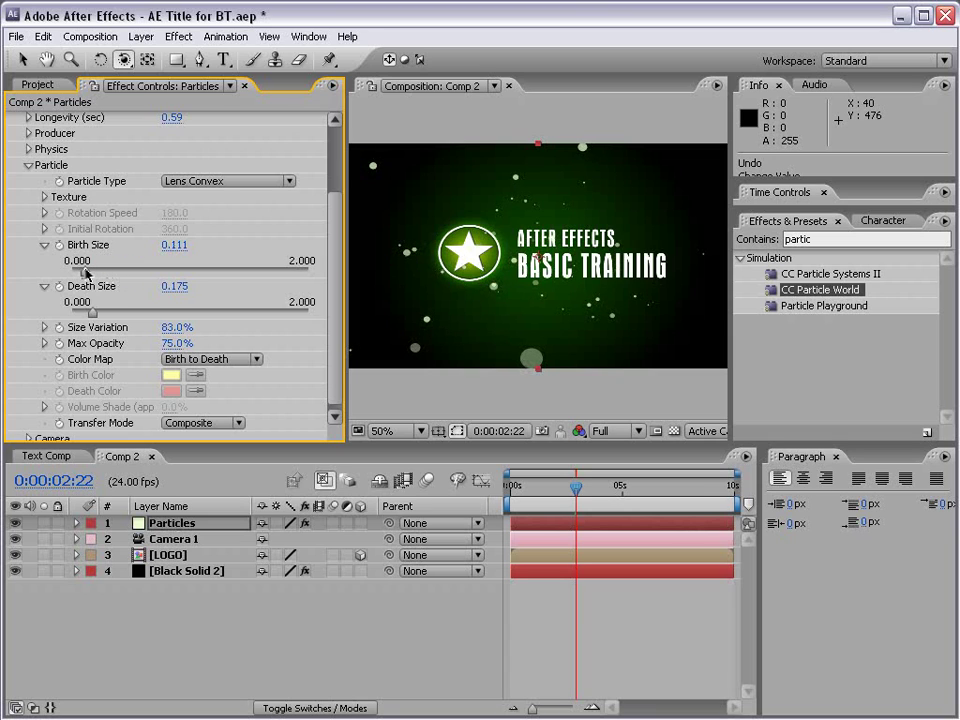
scroll(330, 168, up, 2)
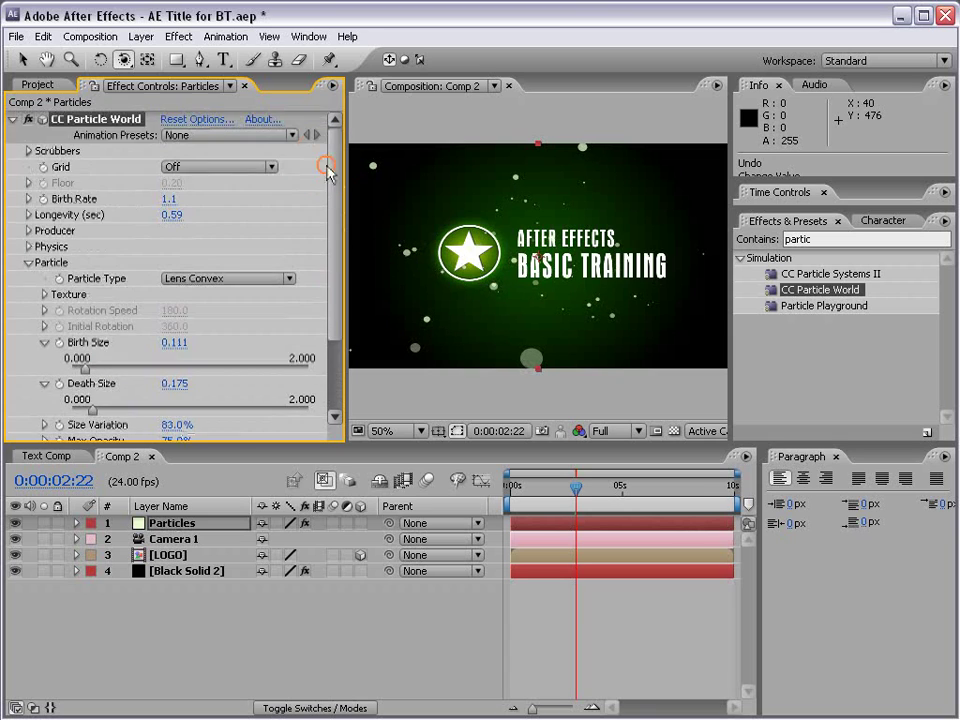
click(12, 119)
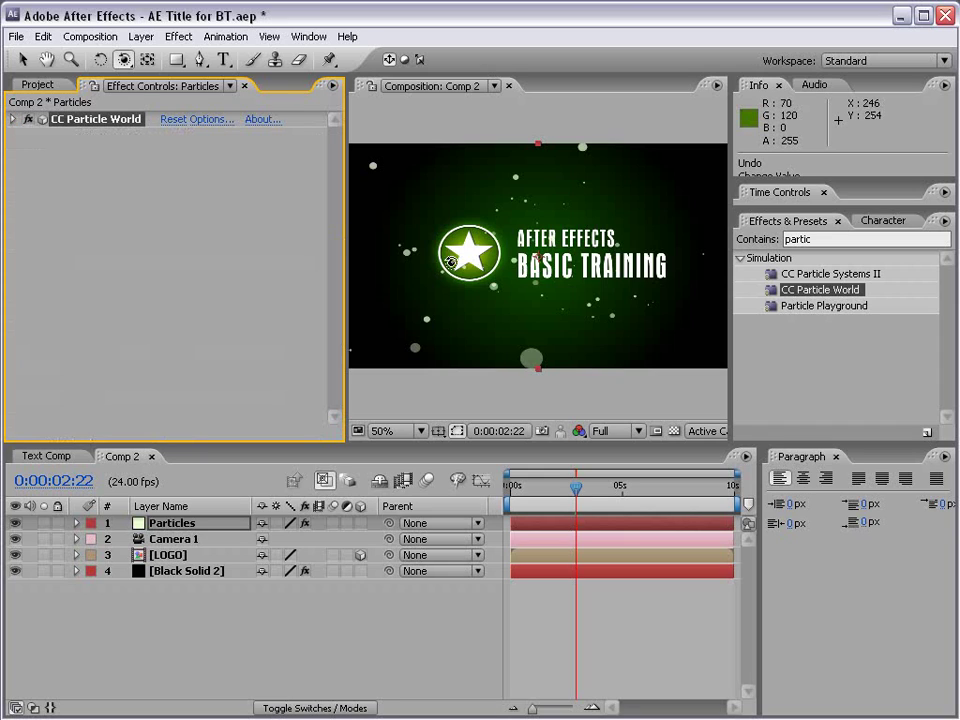
click(22, 59)
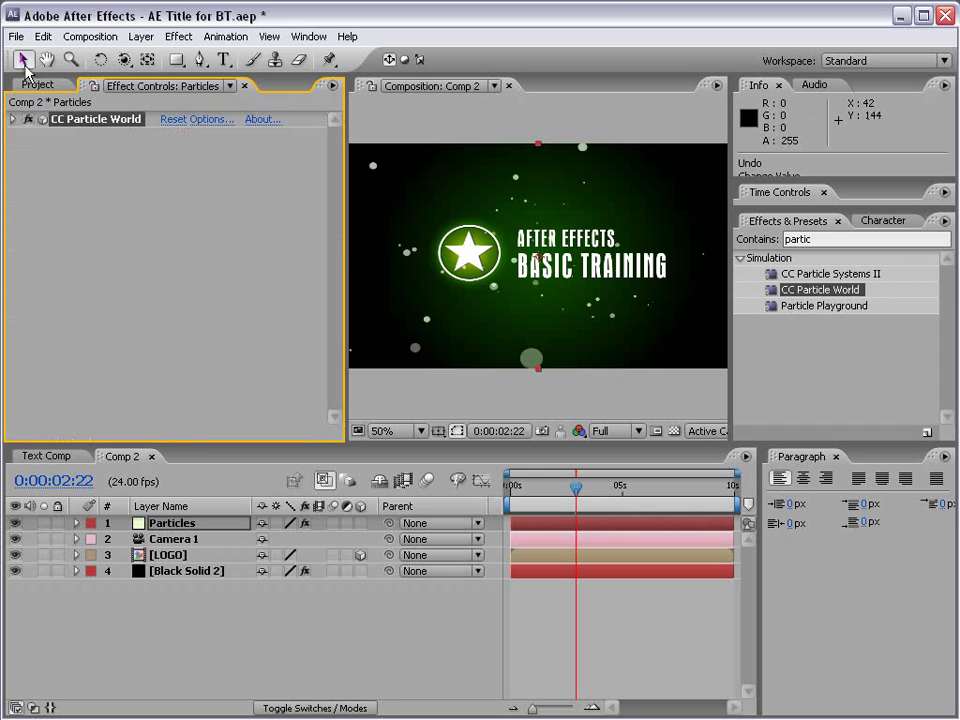
Add a Stylize > Glow effect with Intensity 3.3 and Threshold 20.8%.
click(180, 37)
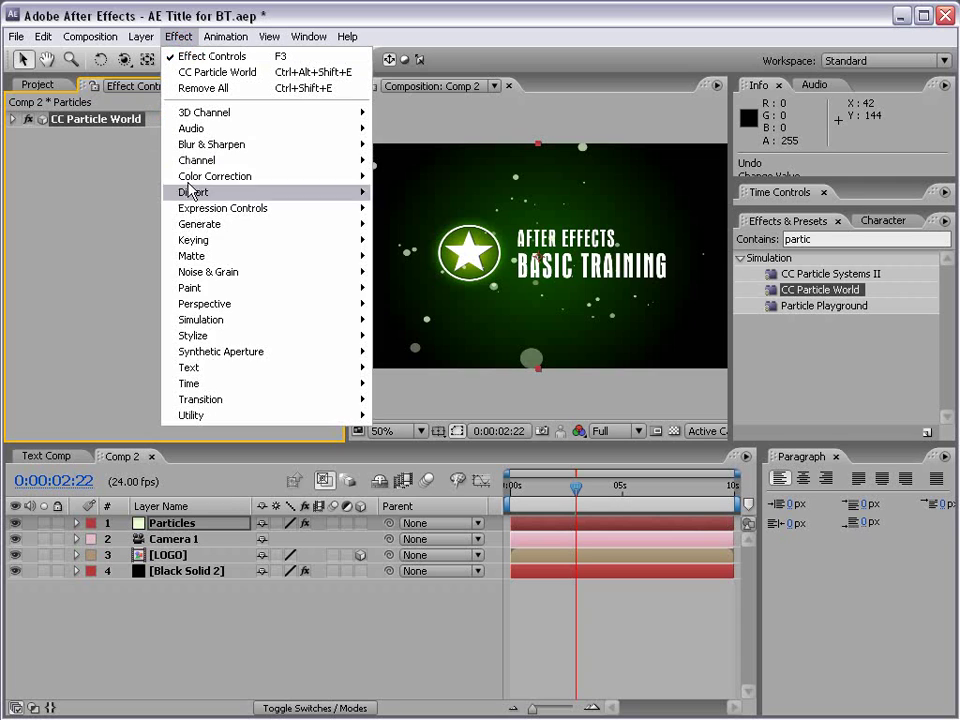
mouse_move(198, 336)
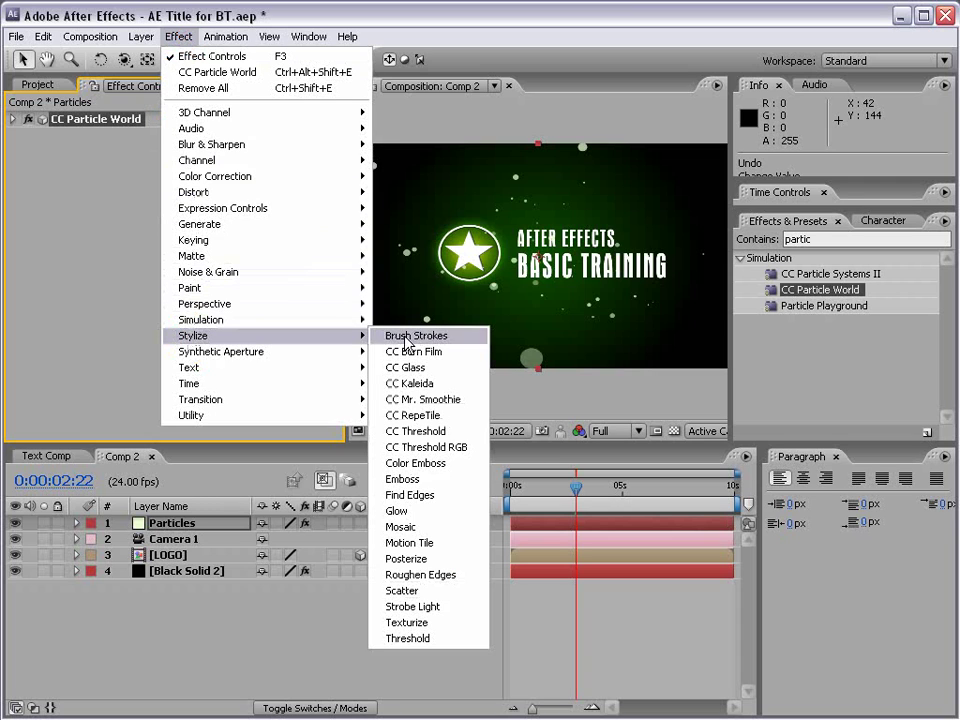
click(406, 512)
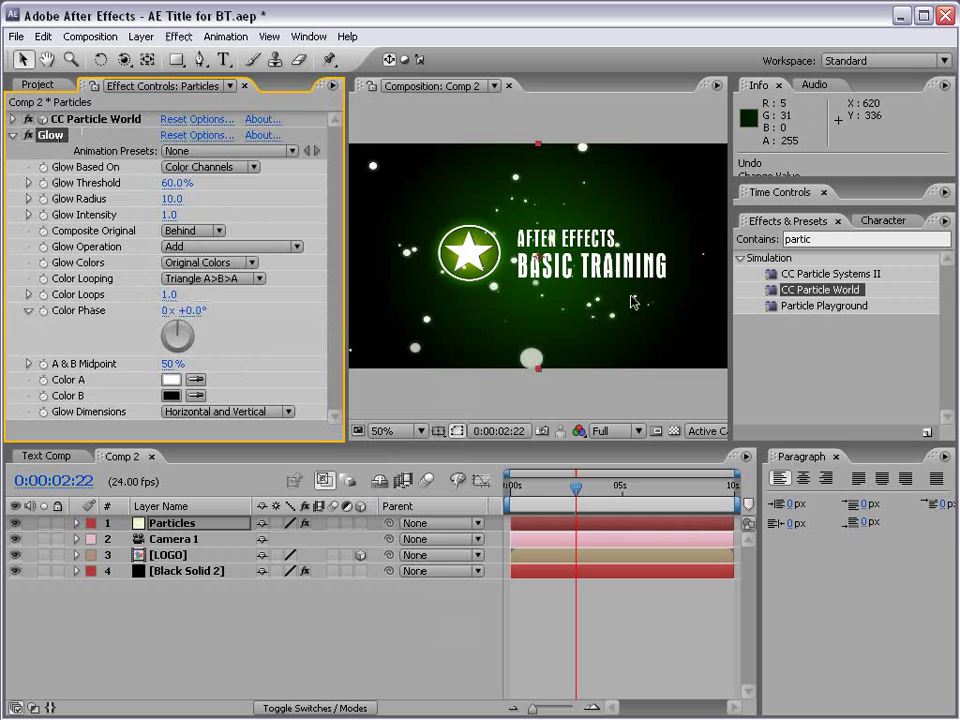
key(period)
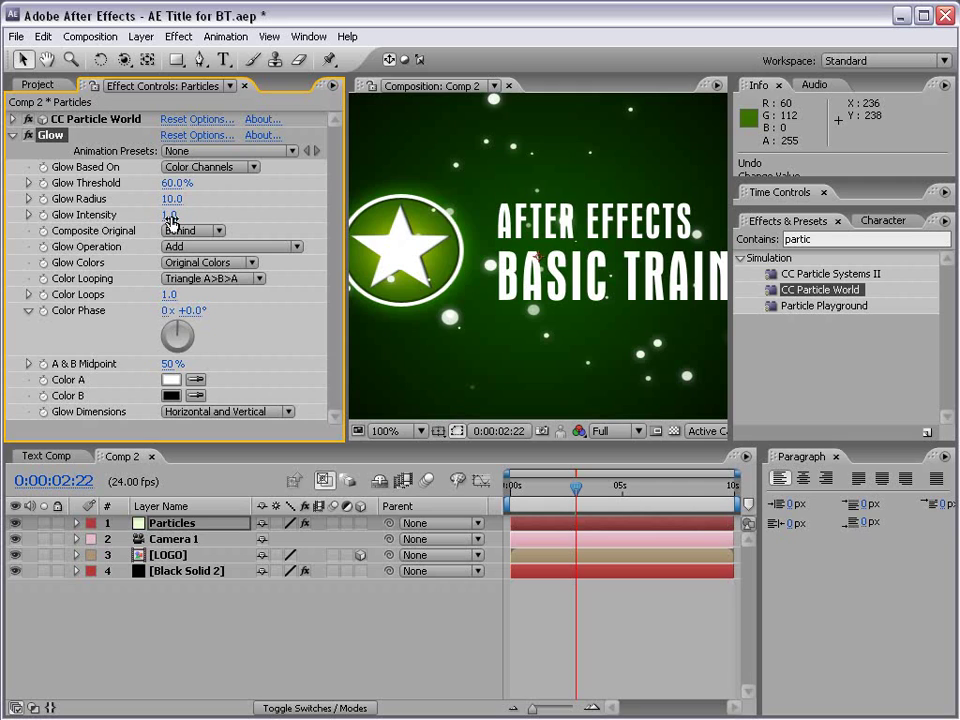
drag(170, 221, 206, 213)
drag(319, 208, 330, 208)
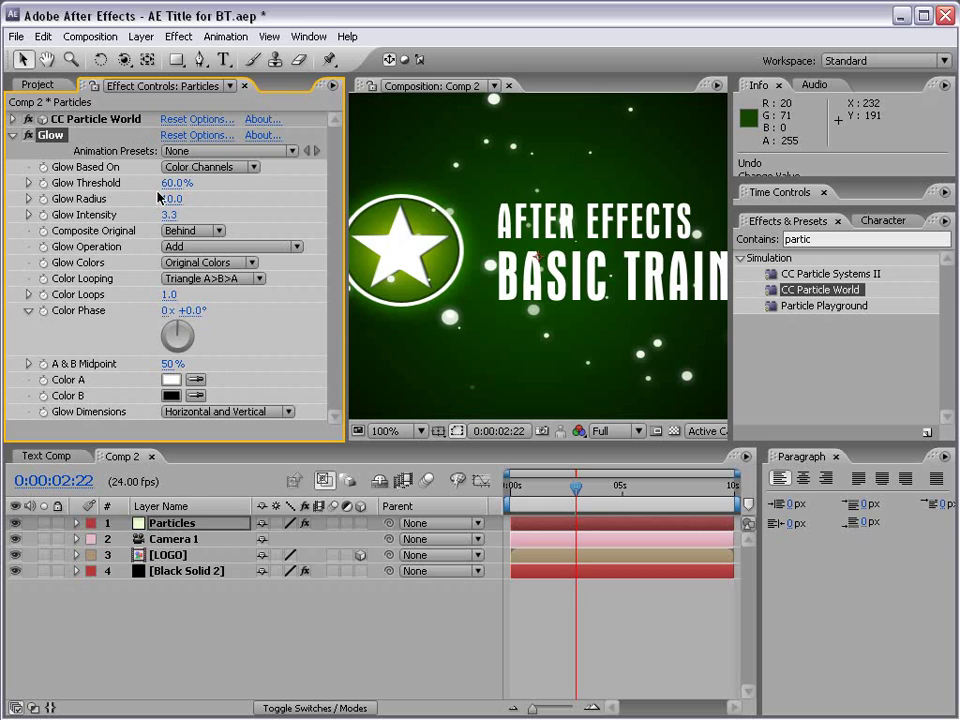
drag(172, 189, 227, 184)
drag(178, 185, 47, 187)
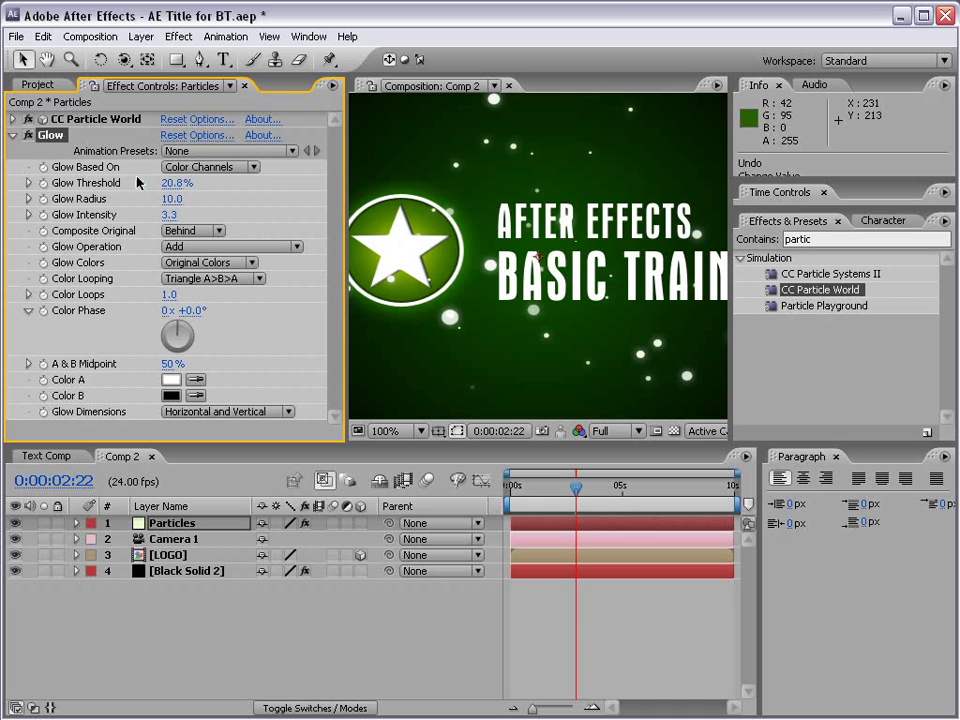
Base the Particles Glow on the alpha channel, re-enable it, composite original on top, and keep A & B Colors.
click(195, 168)
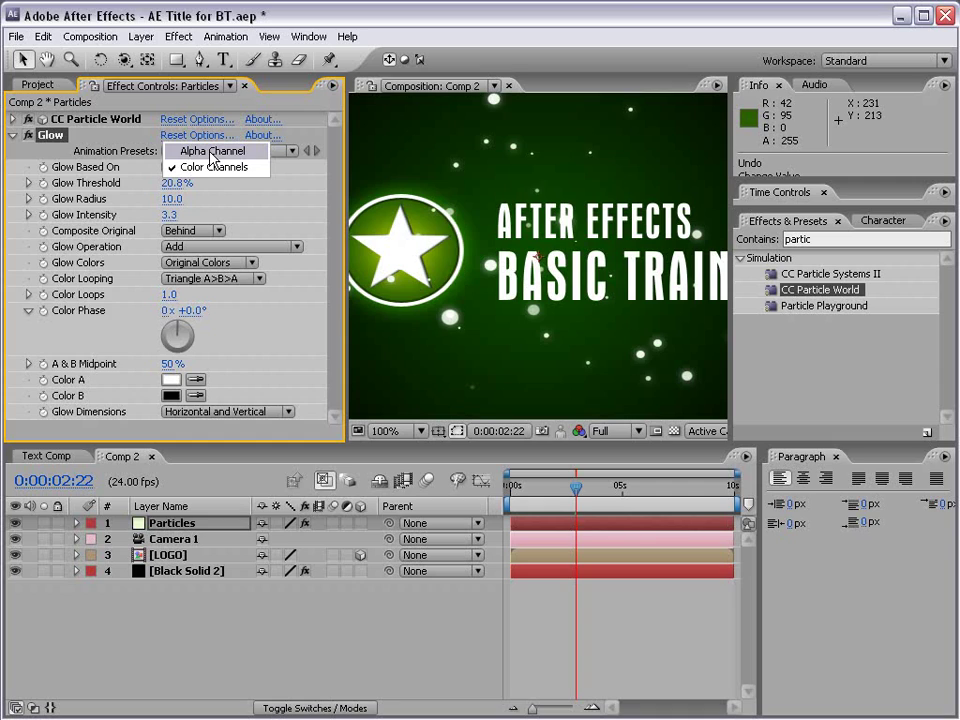
click(211, 151)
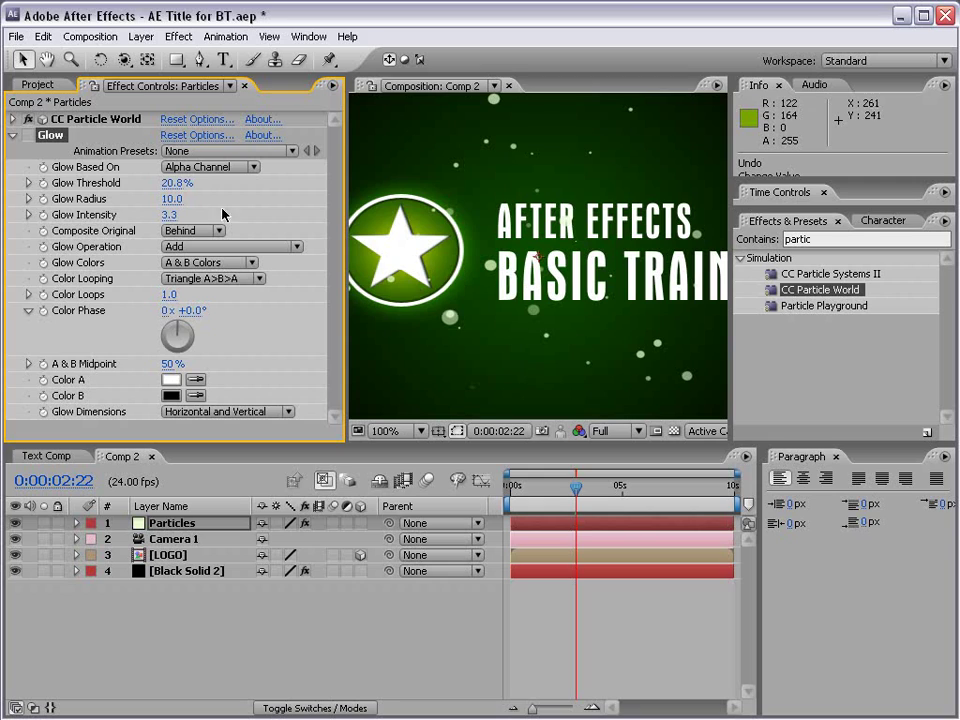
click(28, 135)
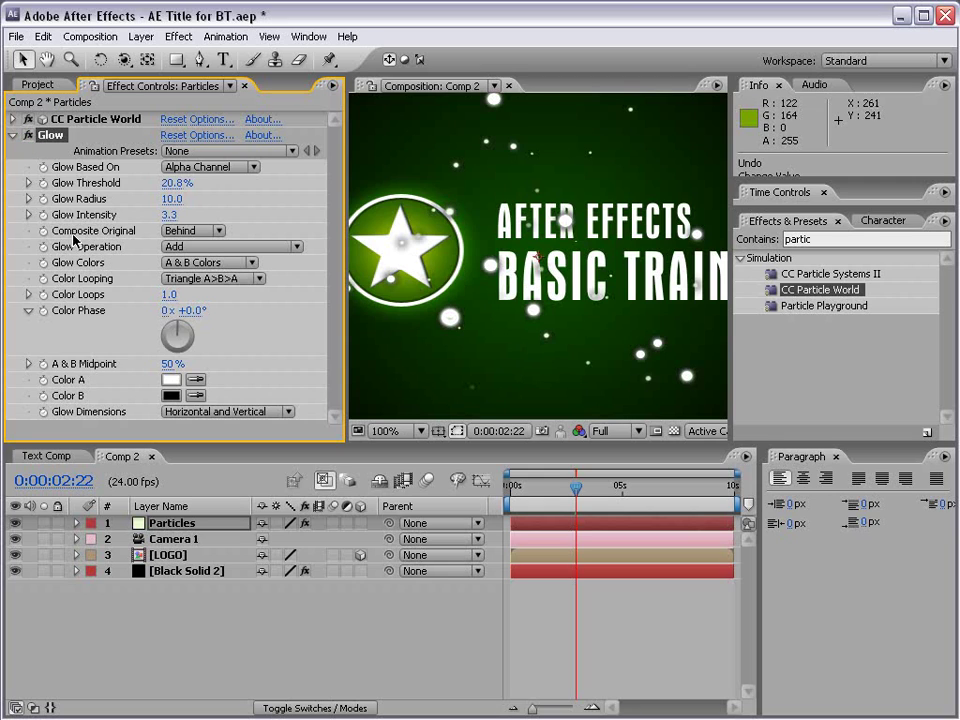
click(204, 232)
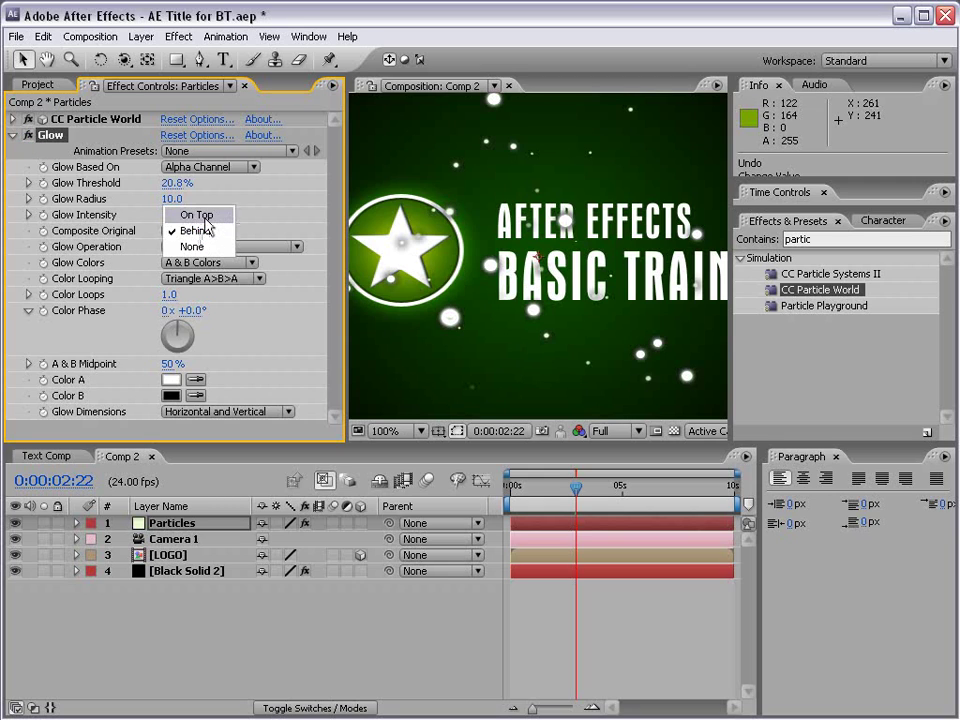
click(204, 221)
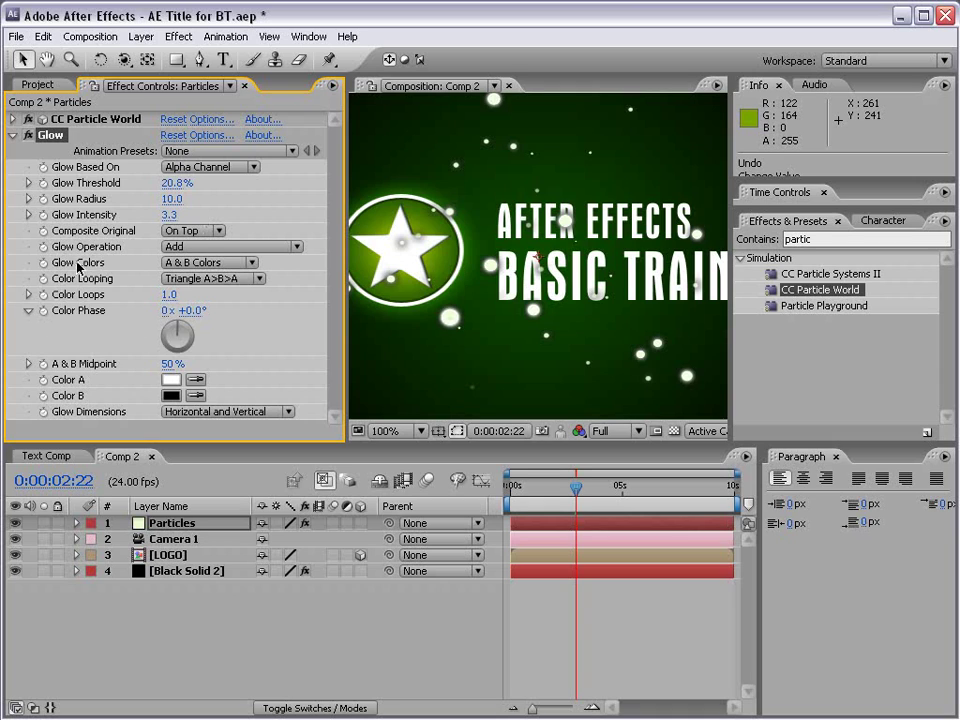
click(200, 262)
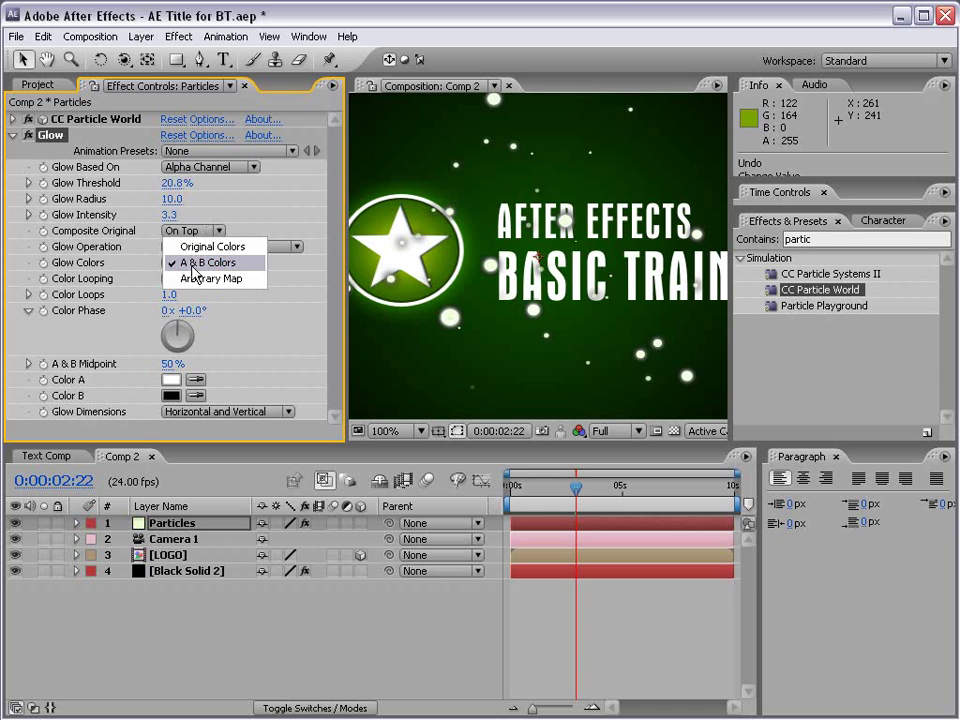
click(237, 266)
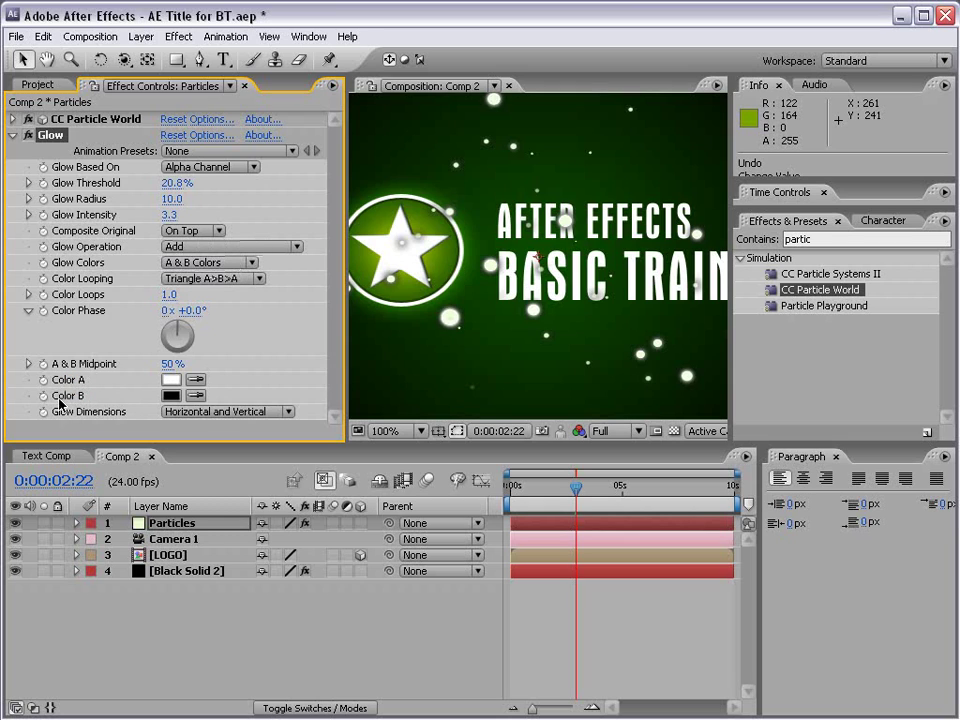
Set the Glow's Color B to a bright green.
click(172, 396)
click(463, 600)
drag(352, 518, 346, 437)
click(627, 445)
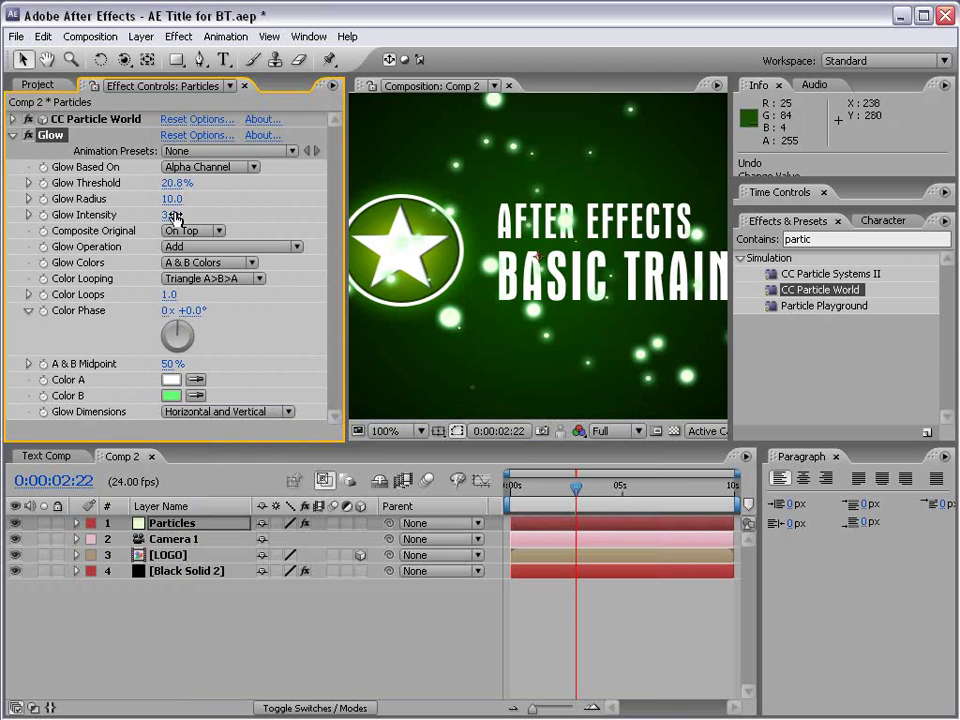
Lower Glow Intensity to 1.5 and Glow Threshold to 34.9%.
drag(170, 221, 4, 212)
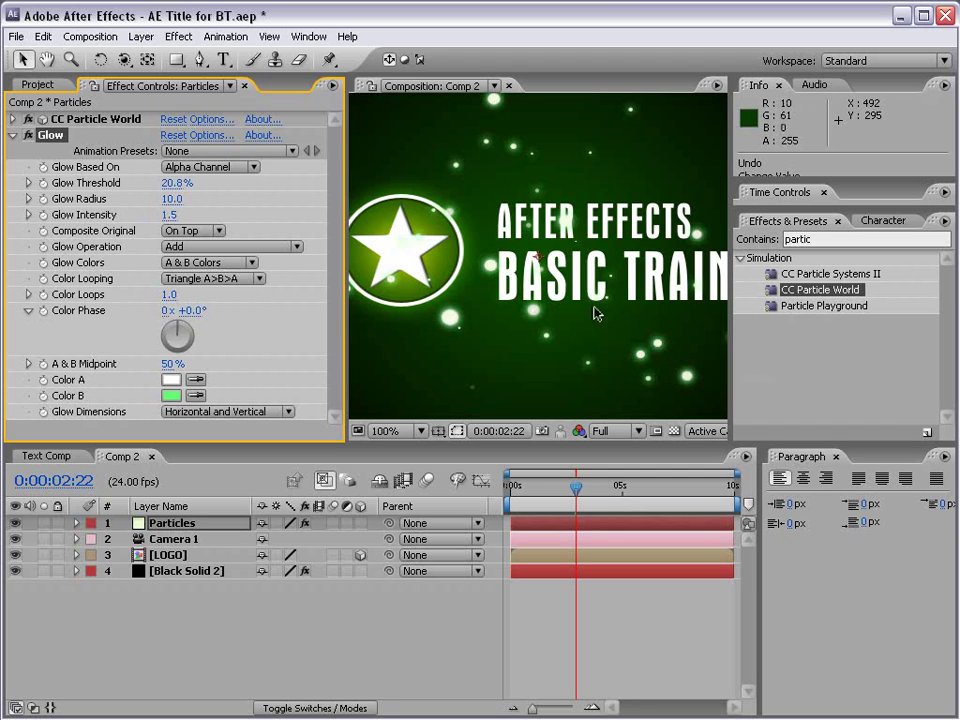
scroll(600, 288, down, 1)
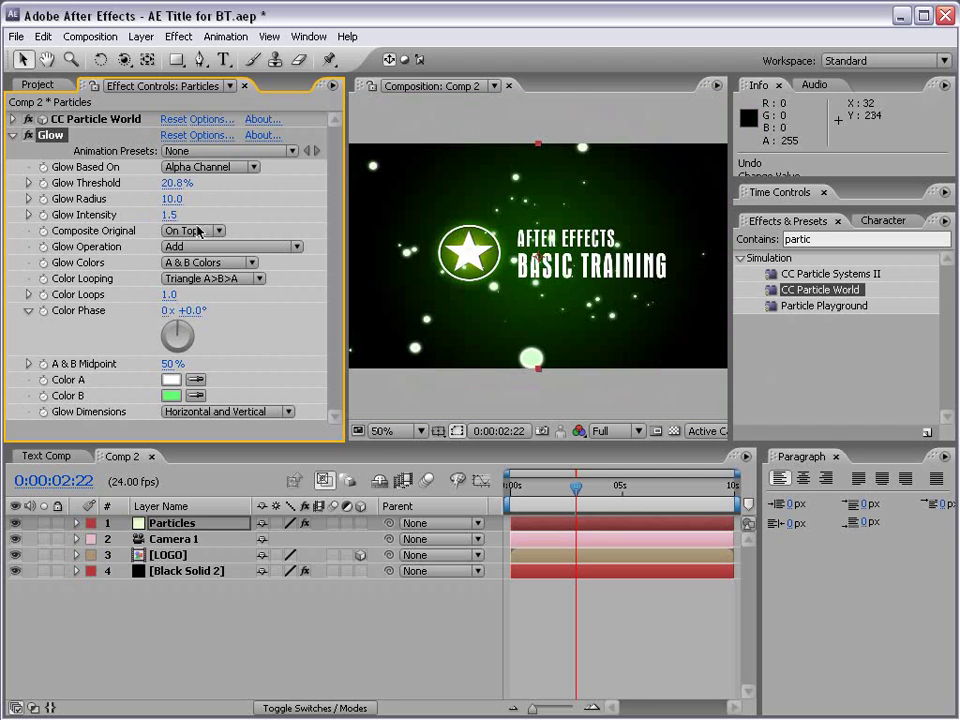
drag(172, 182, 140, 182)
click(170, 526)
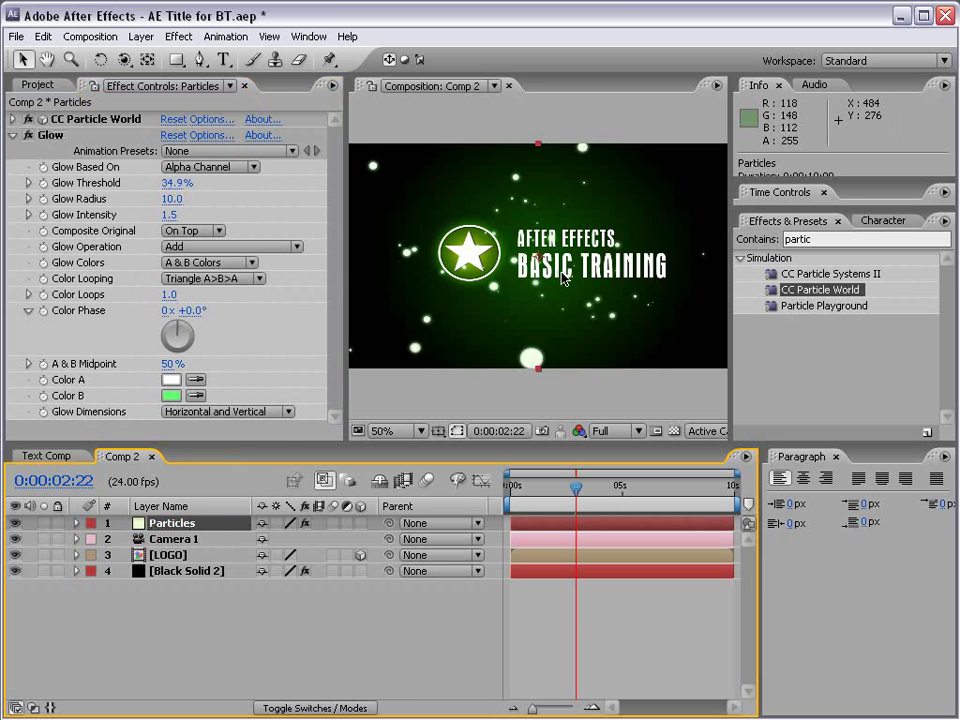
scroll(530, 290, up, 1)
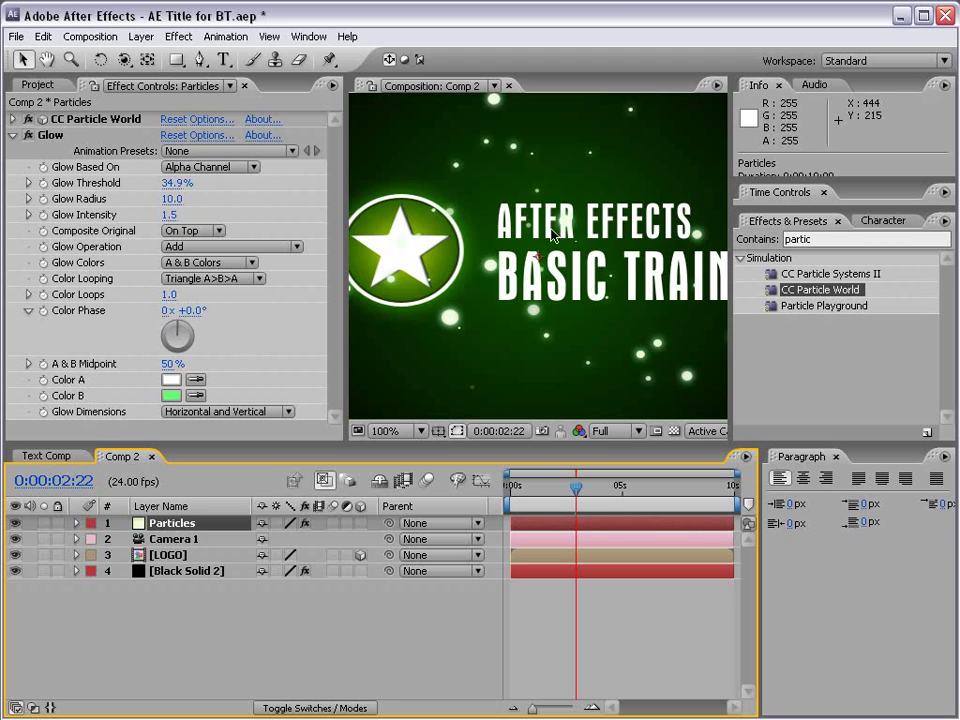
Move the Particles layer below LOGO in Comp 2 and select the LOGO layer.
drag(175, 528, 175, 567)
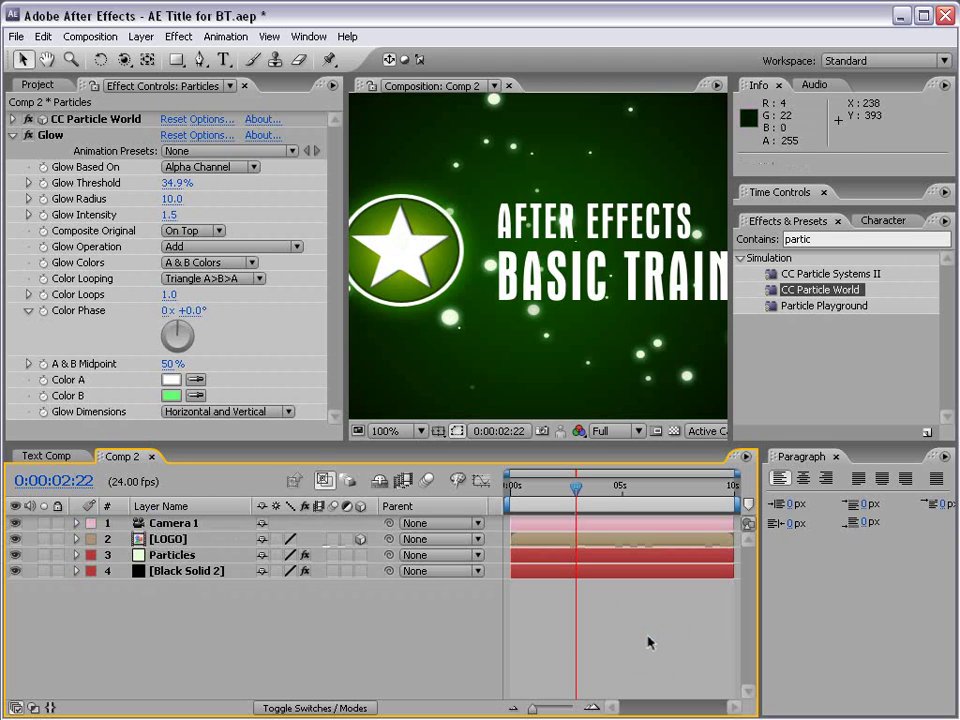
click(170, 540)
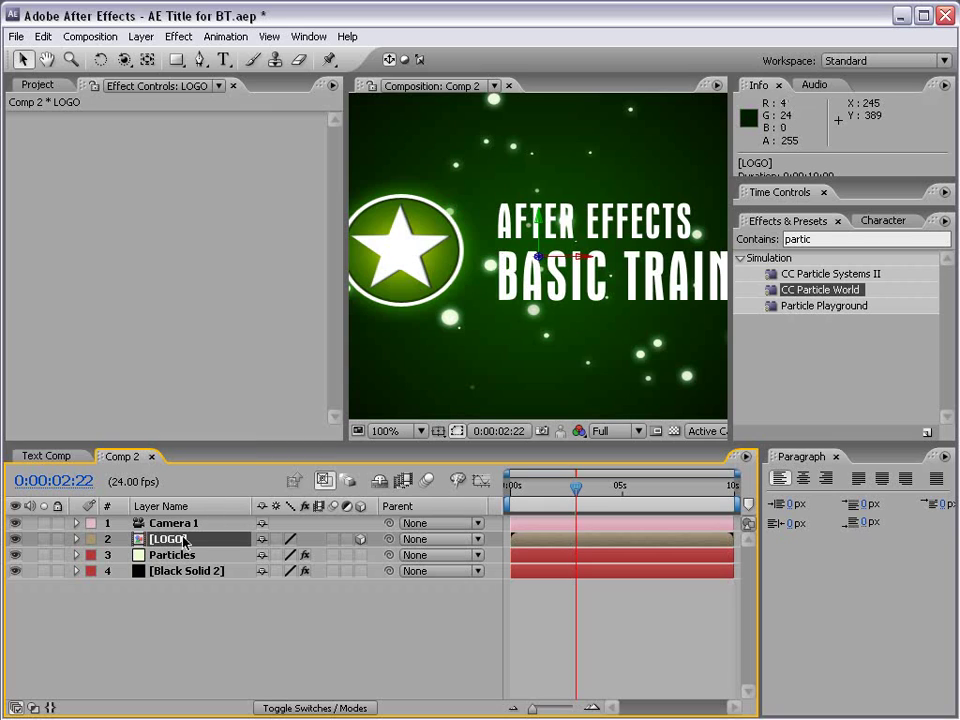
Open the LOGO precomp, show the transparency grid, and add a Drop Shadow to Basic Training.
double_click(167, 541)
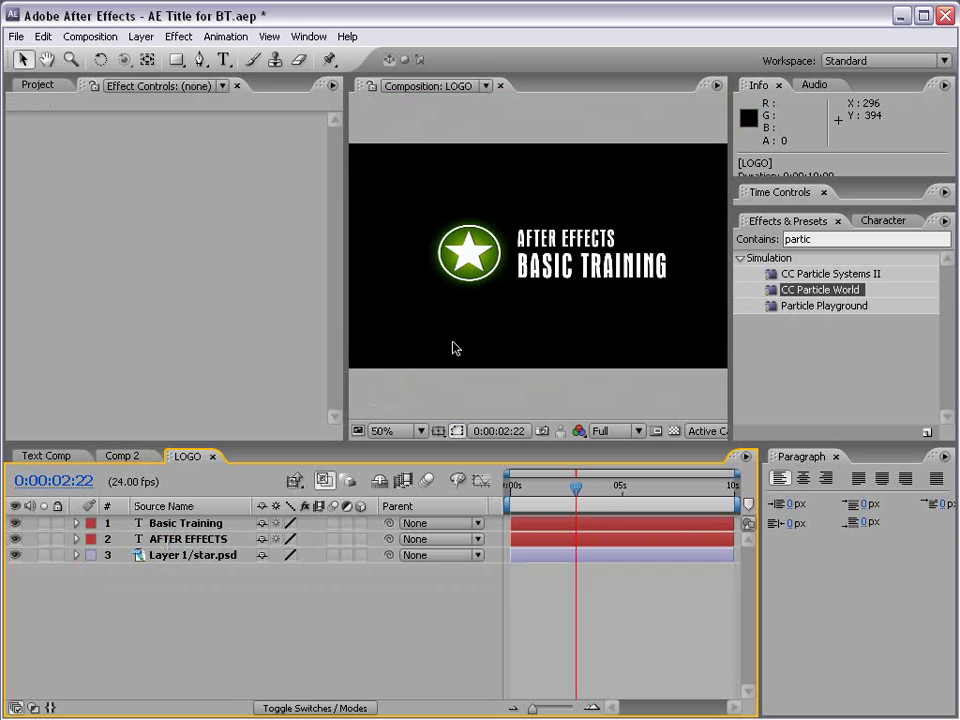
click(673, 431)
click(150, 589)
click(193, 527)
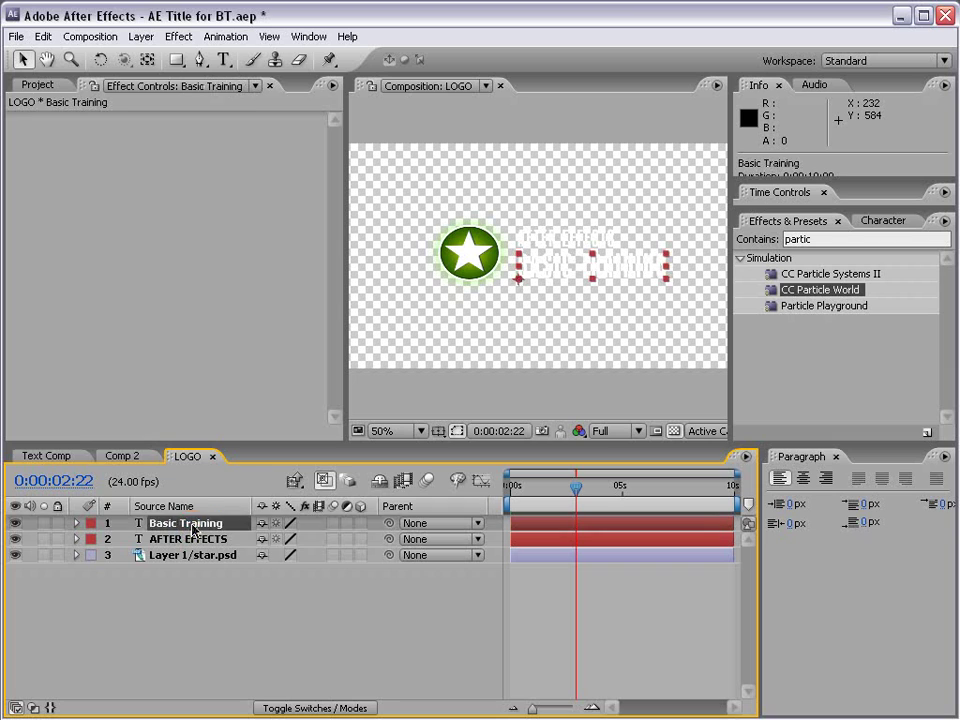
click(178, 36)
mouse_move(236, 306)
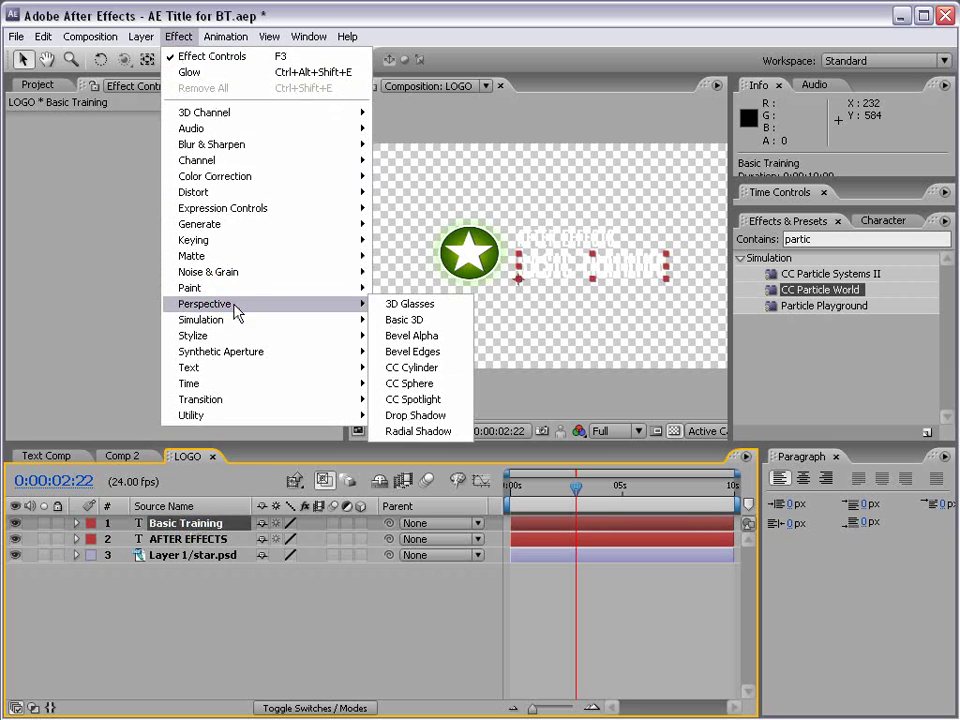
click(461, 416)
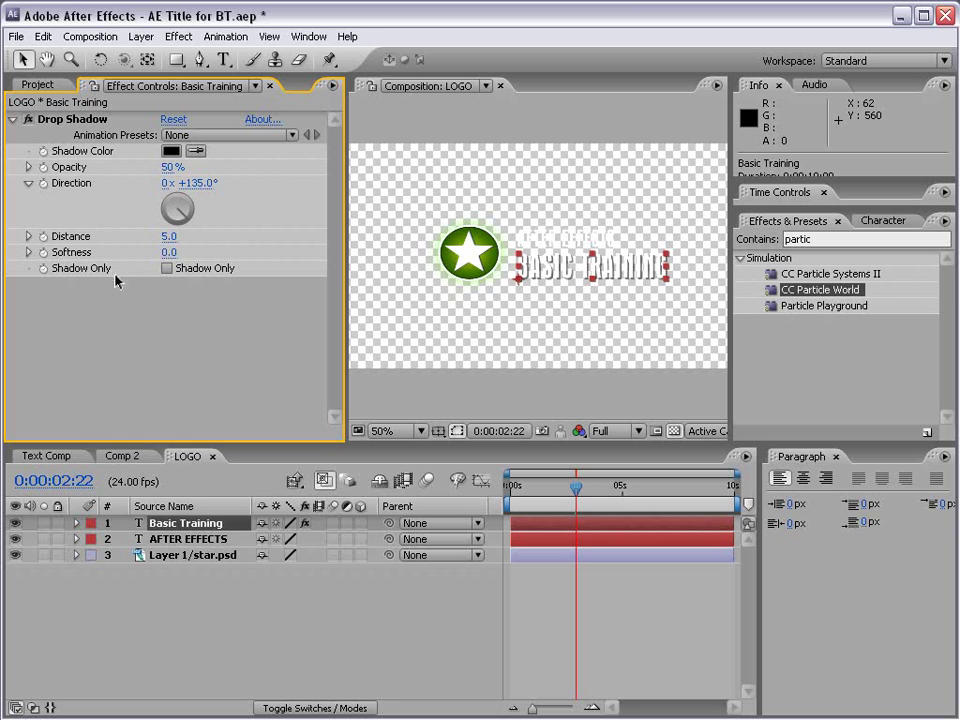
Set the Basic Training drop shadow to Distance 0, Opacity 100% and Softness 8.0.
mouse_move(167, 237)
mouse_down()
mouse_move(185, 237)
mouse_move(165, 237)
mouse_move(174, 242)
mouse_up()
click(174, 242)
text(0)
key(Return)
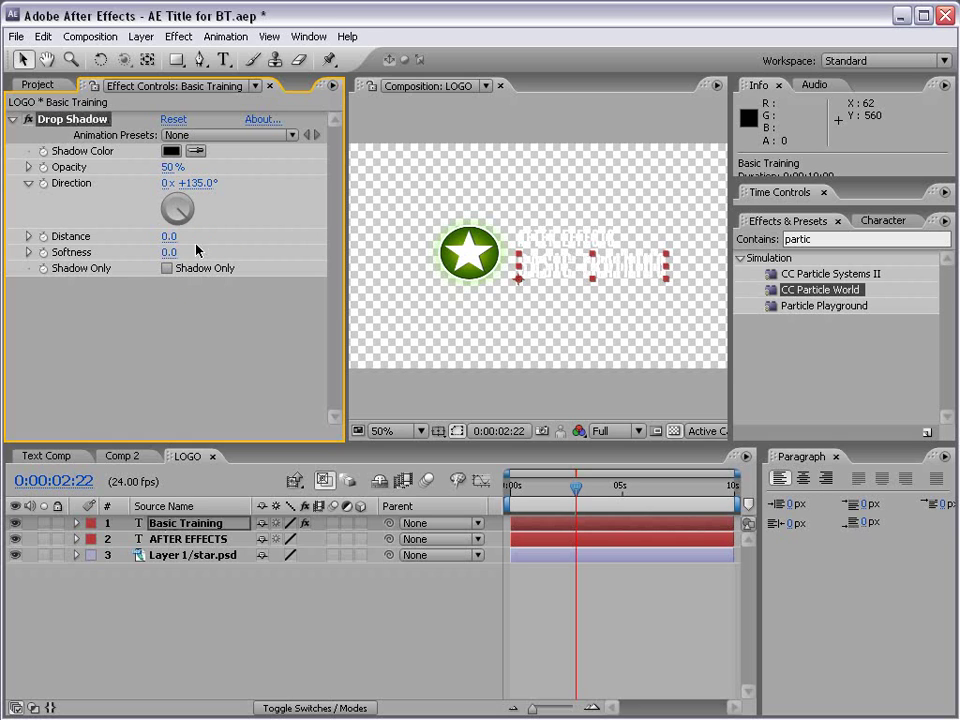
drag(167, 167, 323, 169)
key(period)
drag(167, 253, 175, 253)
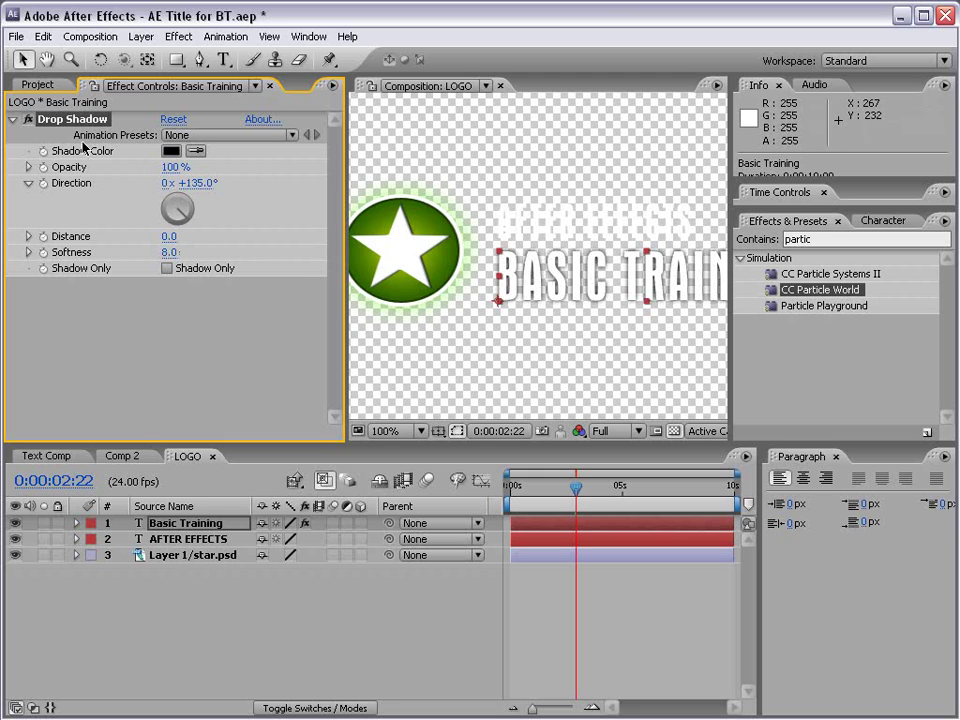
Duplicate the Drop Shadow and raise Drop Shadow 2's Softness to 18.0.
click(43, 36)
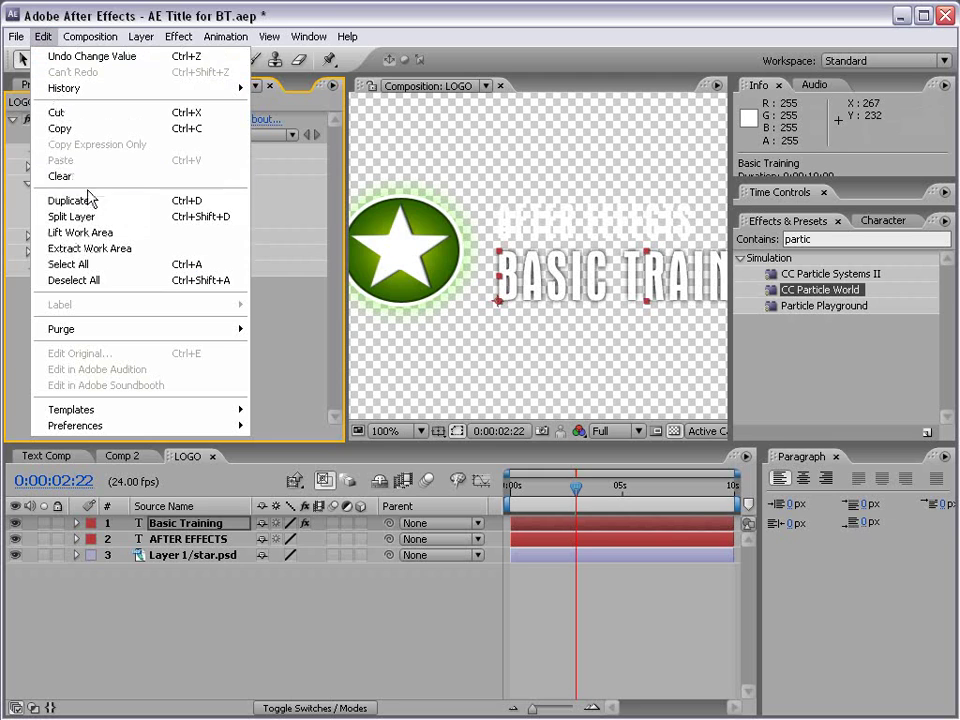
click(62, 129)
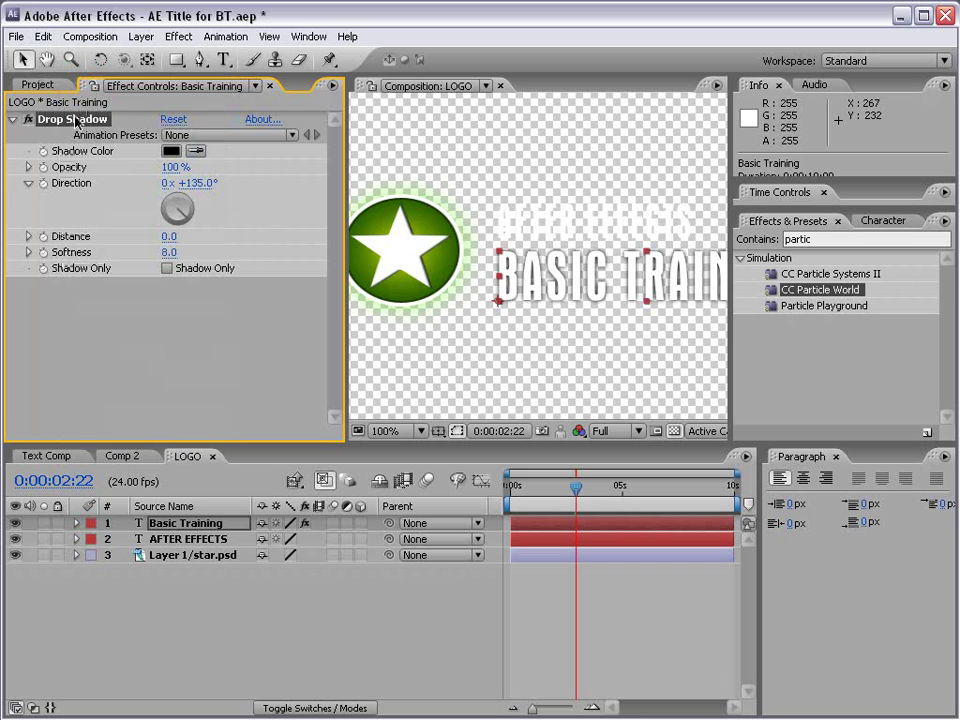
click(43, 36)
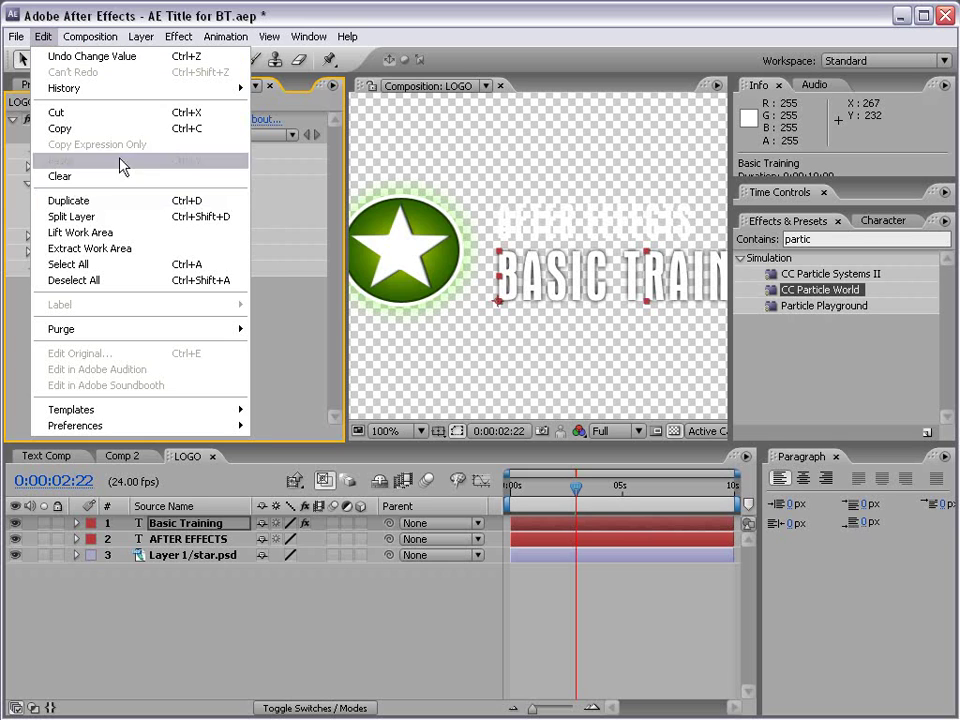
click(137, 205)
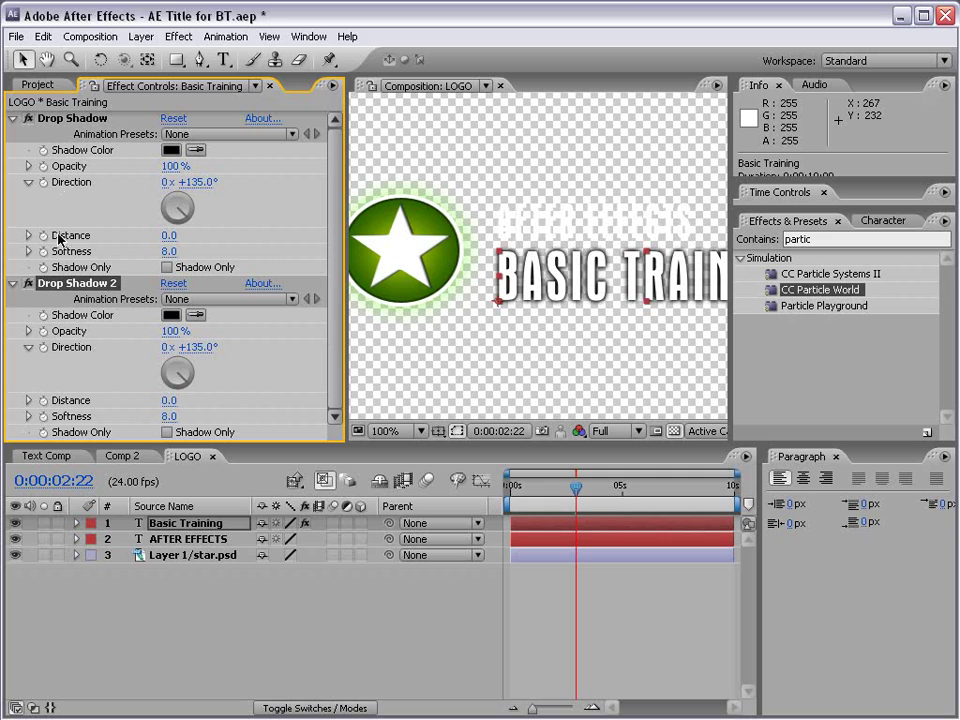
drag(168, 416, 178, 415)
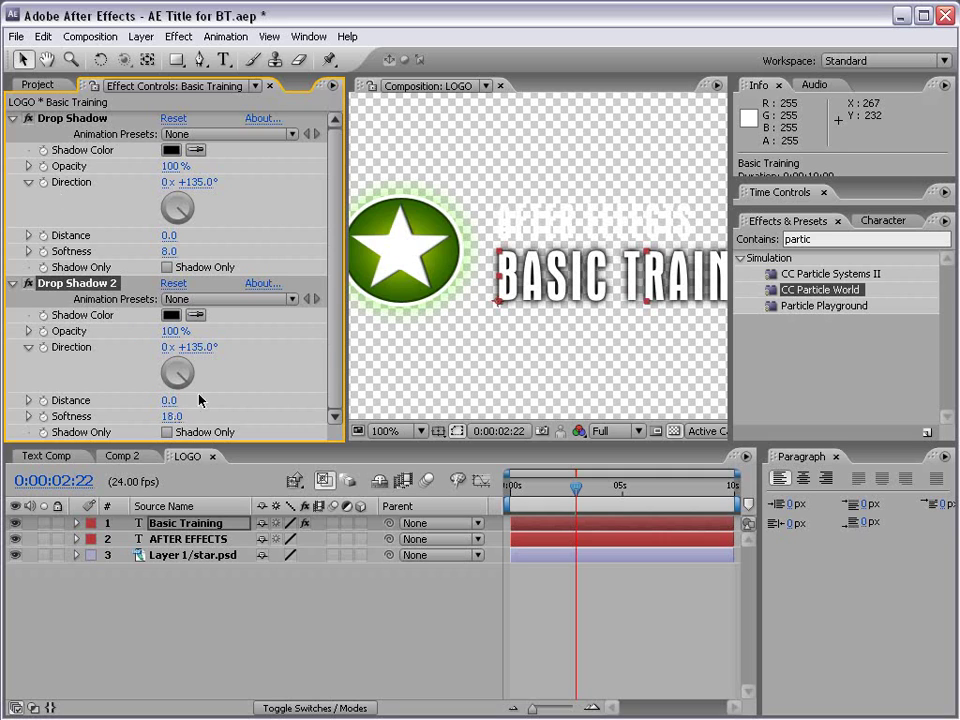
Collapse and select both drop shadow effects, then copy them.
click(13, 118)
click(13, 135)
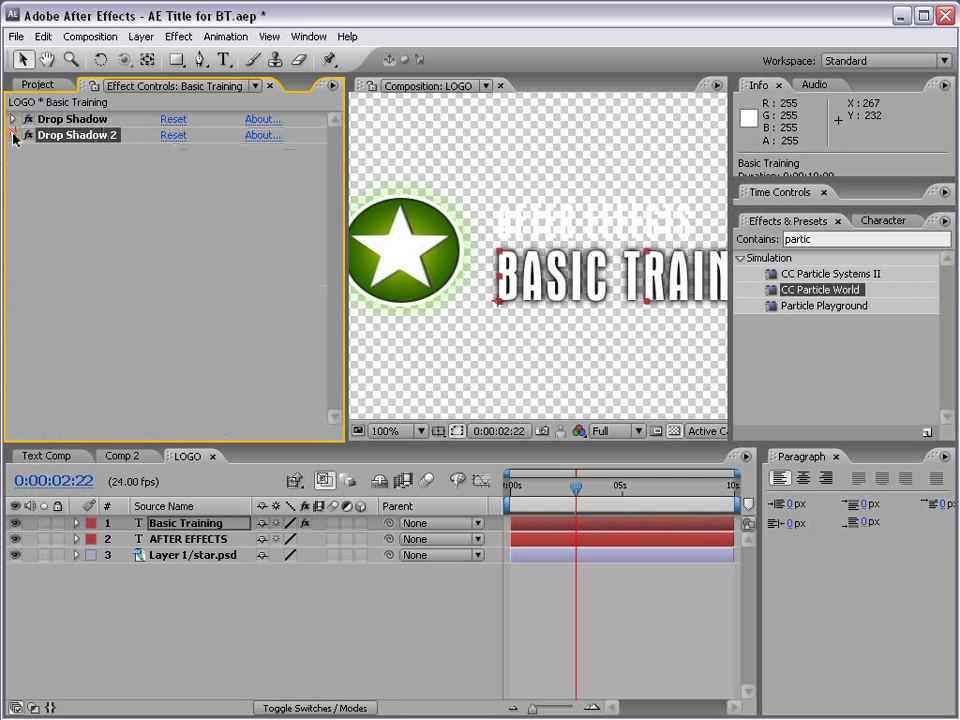
click(70, 119)
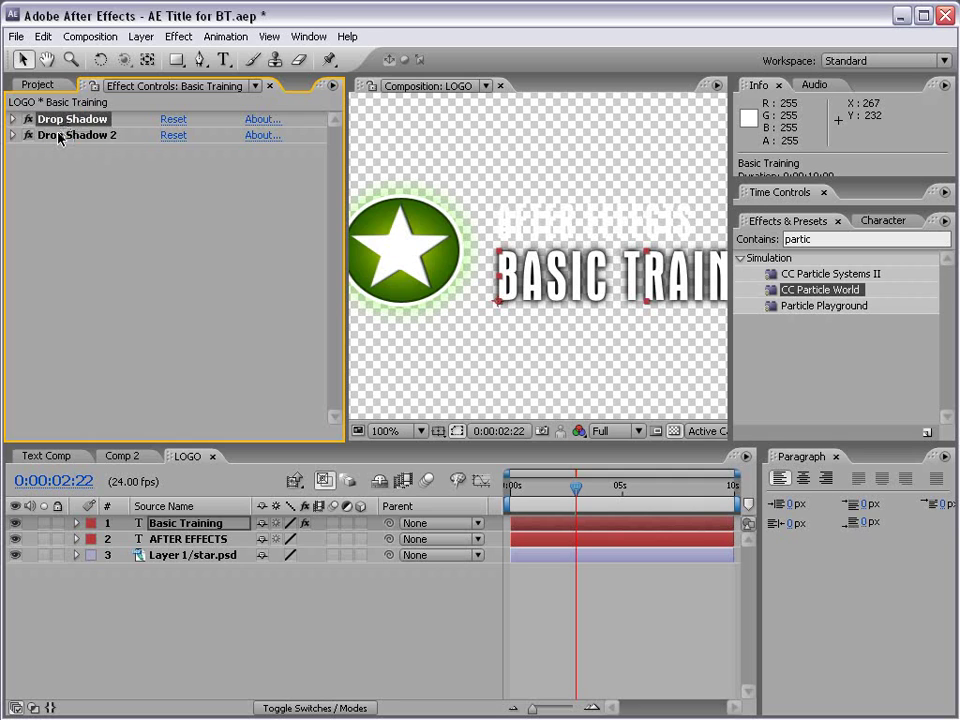
ctrl+click(50, 135)
click(44, 37)
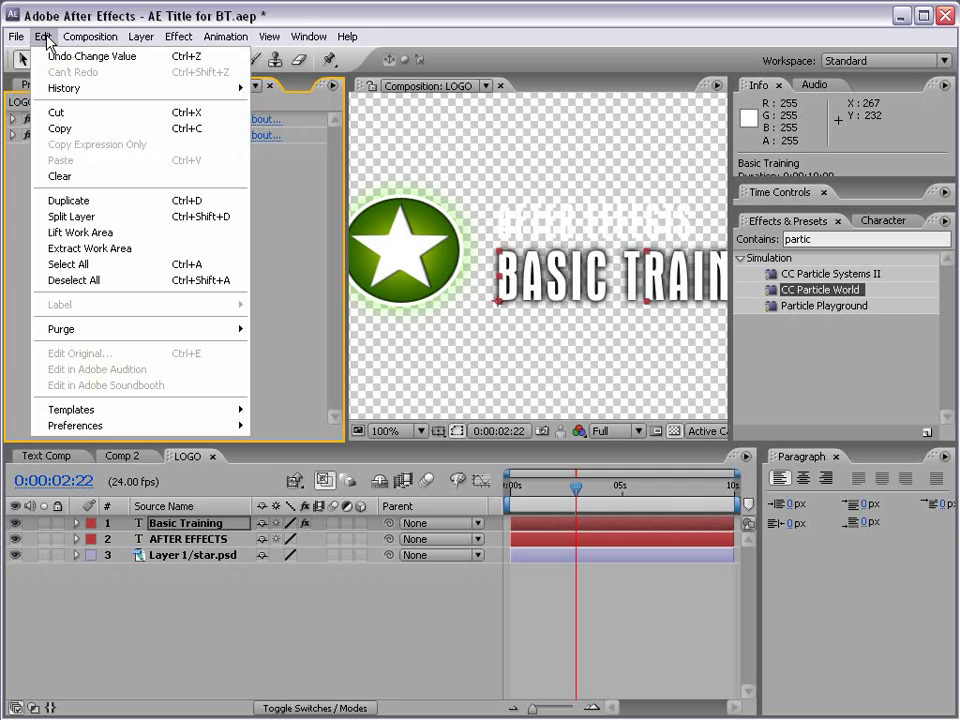
click(113, 129)
Paste both drop shadows onto the AFTER EFFECTS text and close the LOGO composition.
click(184, 541)
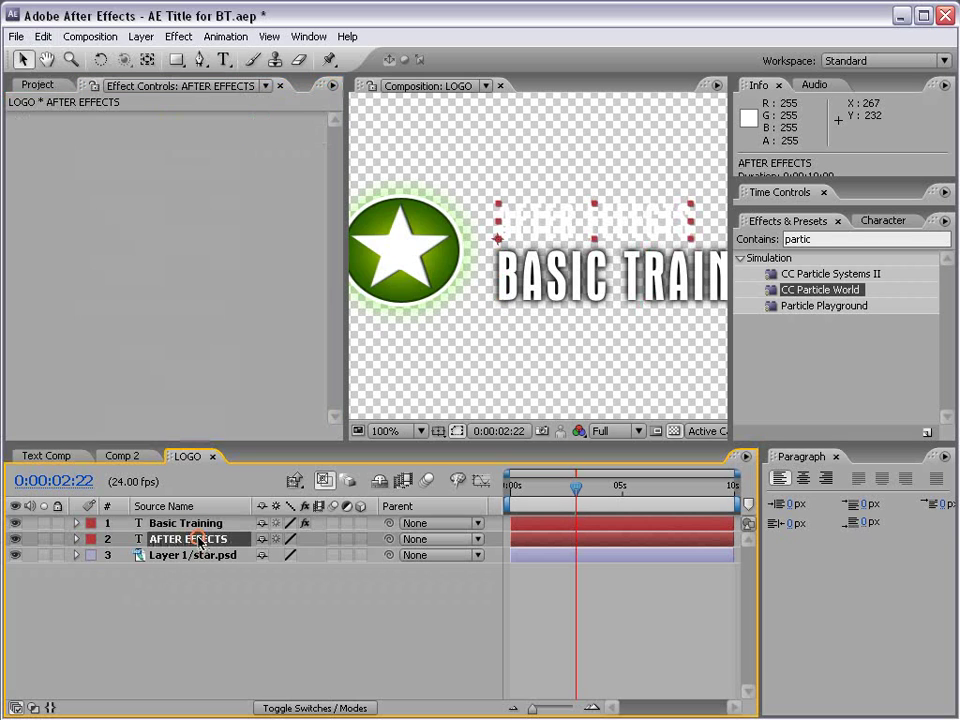
click(44, 37)
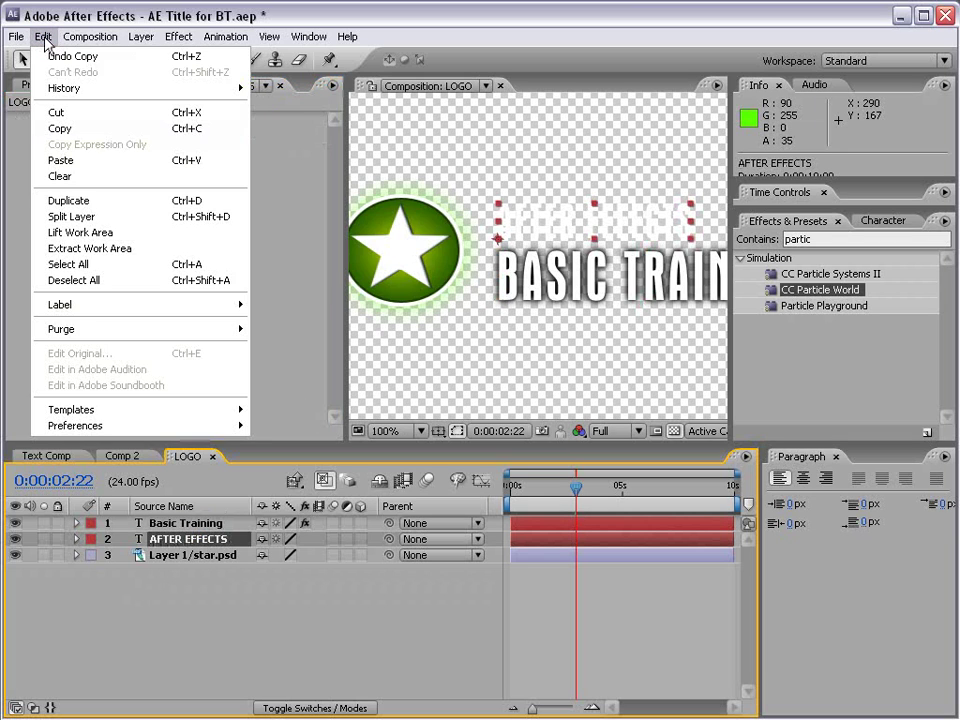
click(107, 160)
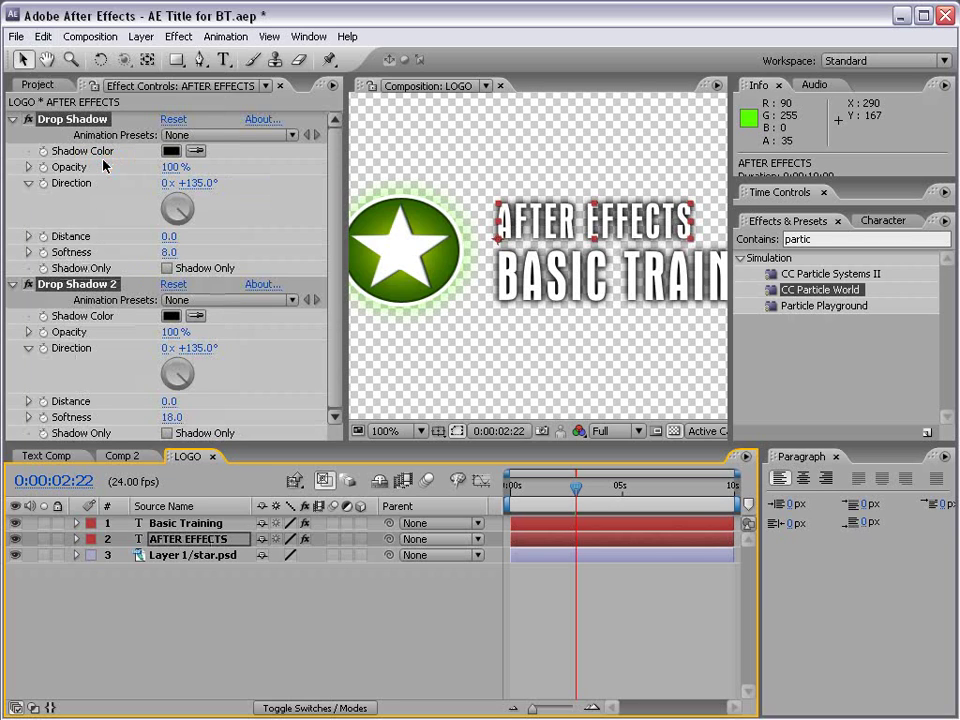
scroll(497, 176, down, 2)
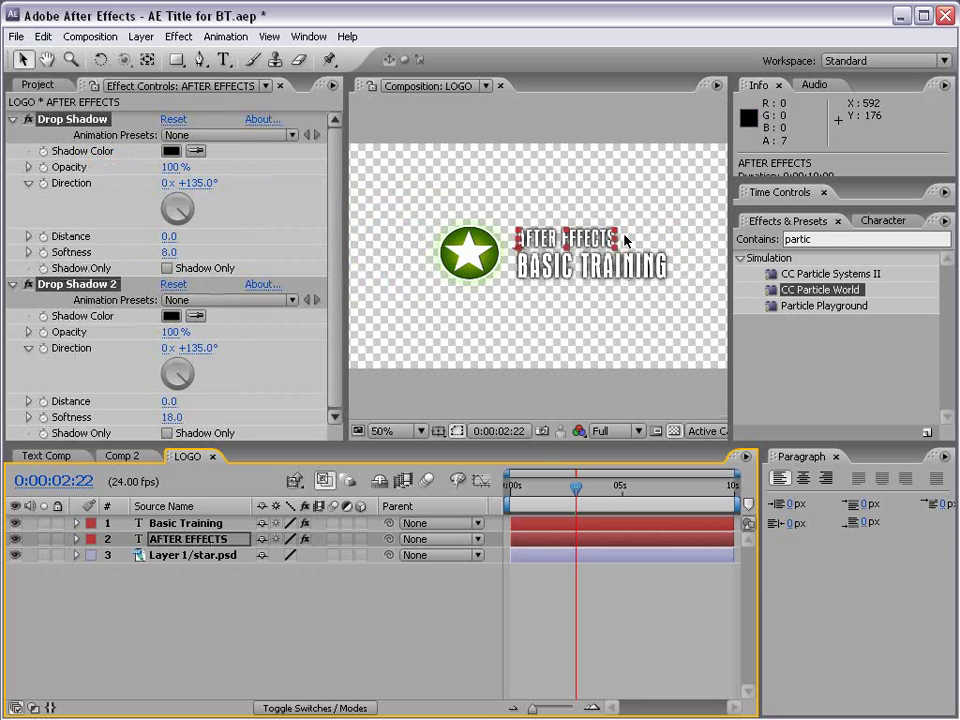
click(168, 487)
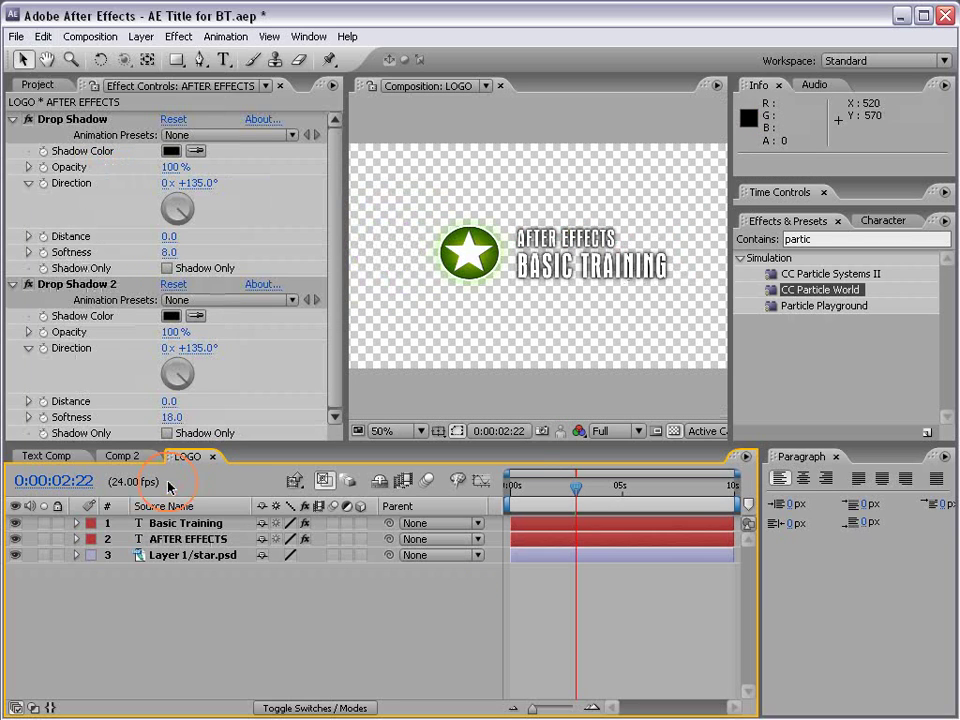
click(212, 456)
scroll(544, 317, down, 2)
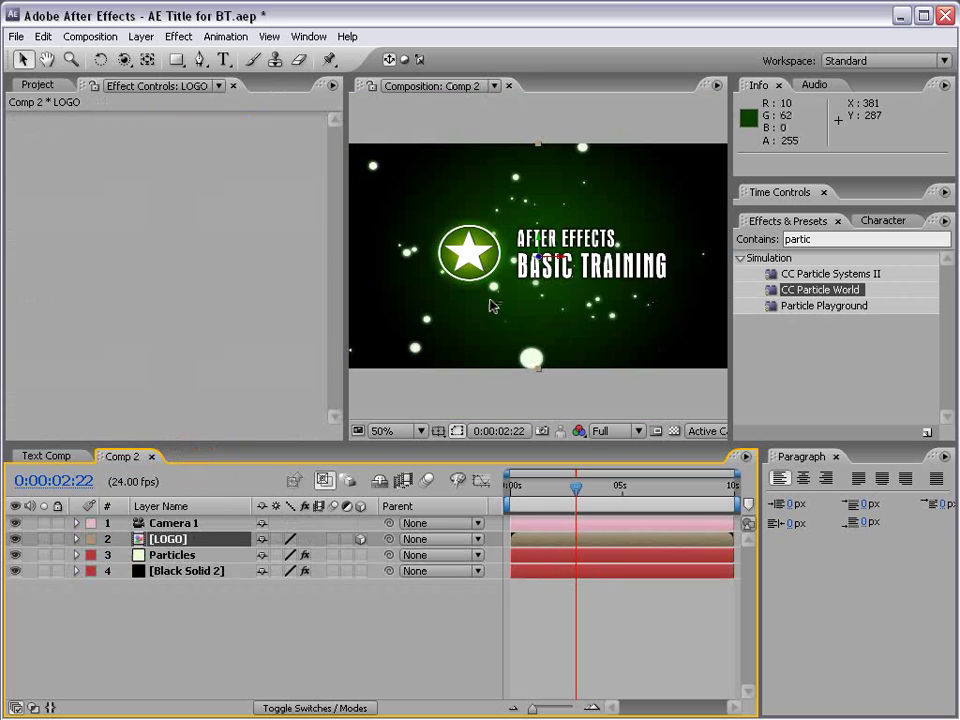
click(609, 508)
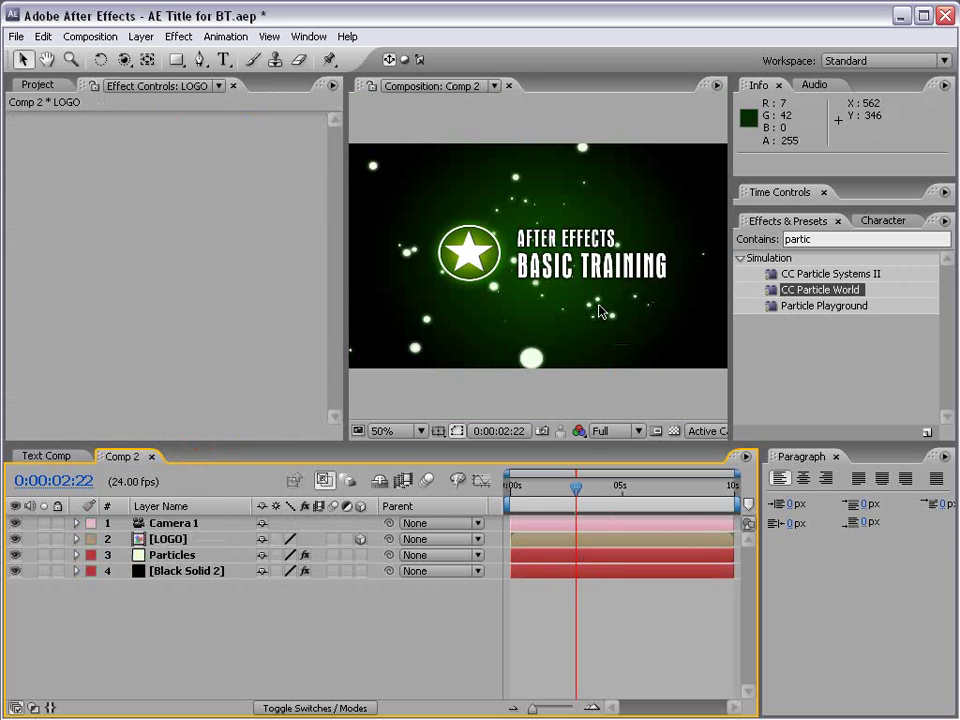